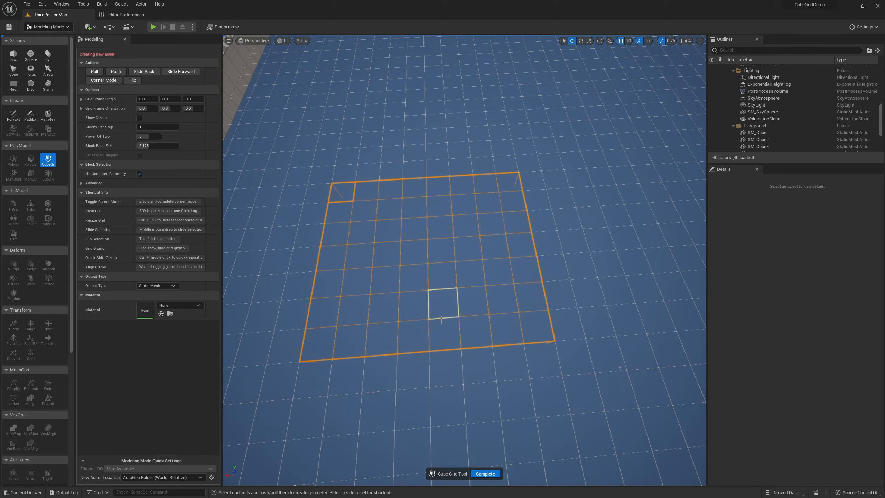
# Select a rectangular area of ground grid cells and pull it up three blocks with the Cube Grid tool.
pyautogui.moveTo(345, 174); pyautogui.dragTo(539, 337)
pyautogui.moveTo(646, 291); pyautogui.dragTo(667, 251, button='right')
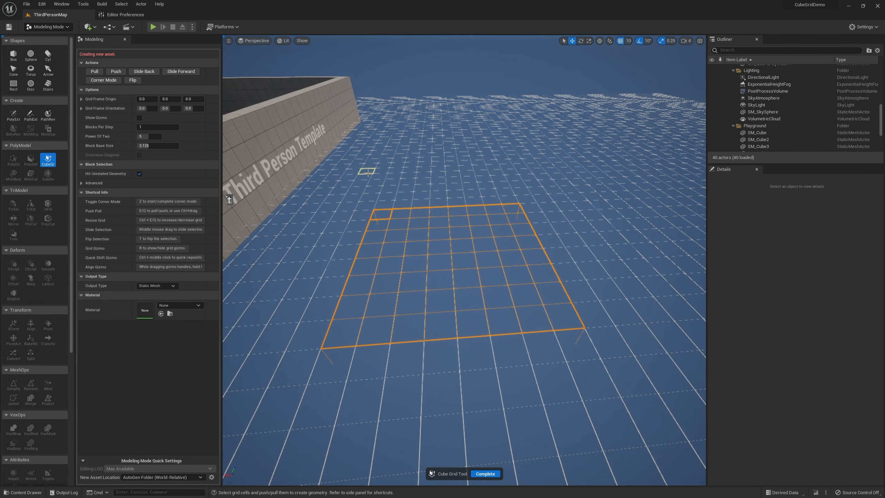
pyautogui.click(100, 73)
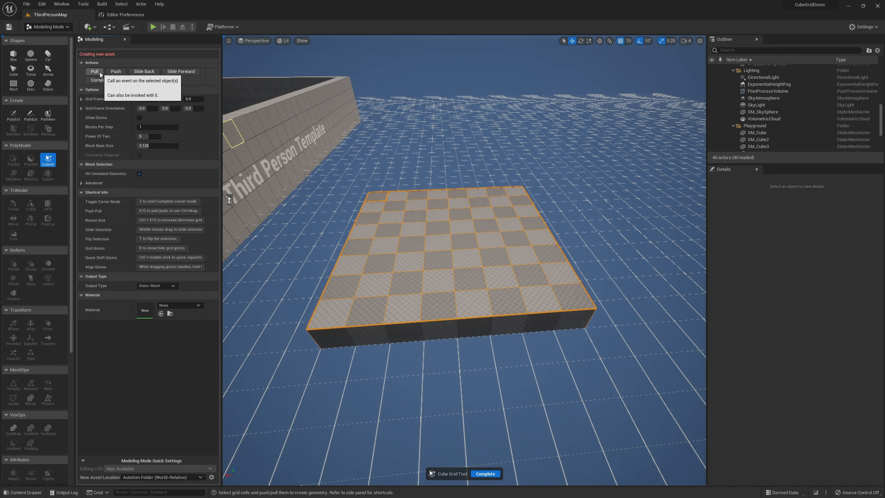
pyautogui.click(99, 72)
pyautogui.click(100, 73)
# Push the block's top face down two blocks and pull it back up by the same amount.
pyautogui.moveTo(478, 250); pyautogui.dragTo(478, 209, button='right')
pyautogui.moveTo(480, 315); pyautogui.dragTo(458, 294, button='right')
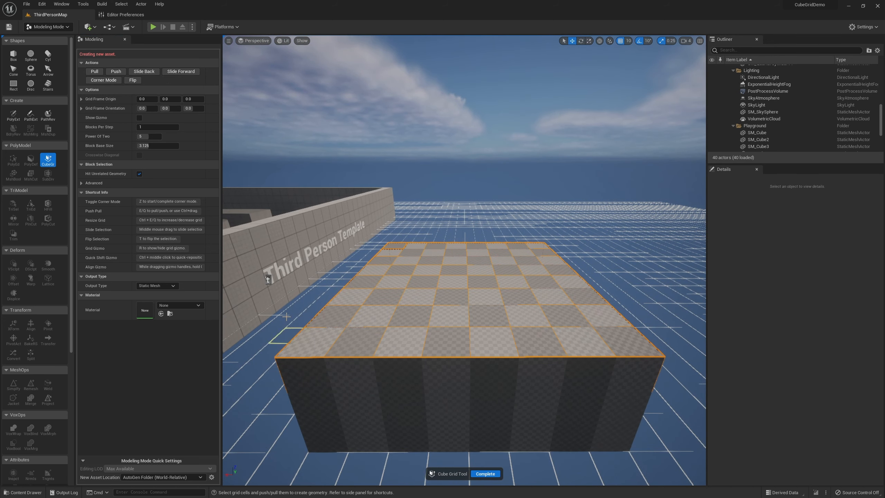
pyautogui.click(115, 73)
pyautogui.click(115, 72)
pyautogui.click(89, 71)
pyautogui.click(89, 71)
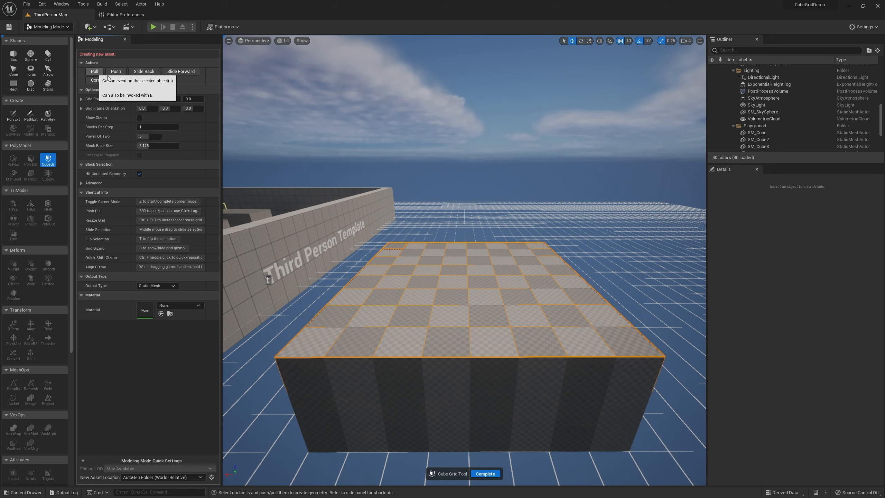
# Select a 2 × 2 group of cells in the middle of the top face and pull it up four blocks.
pyautogui.moveTo(439, 289)
pyautogui.mouseDown(button='right')
pyautogui.moveTo(432, 231)
pyautogui.moveTo(453, 294)
pyautogui.mouseUp(button='right')
pyautogui.click(437, 274)
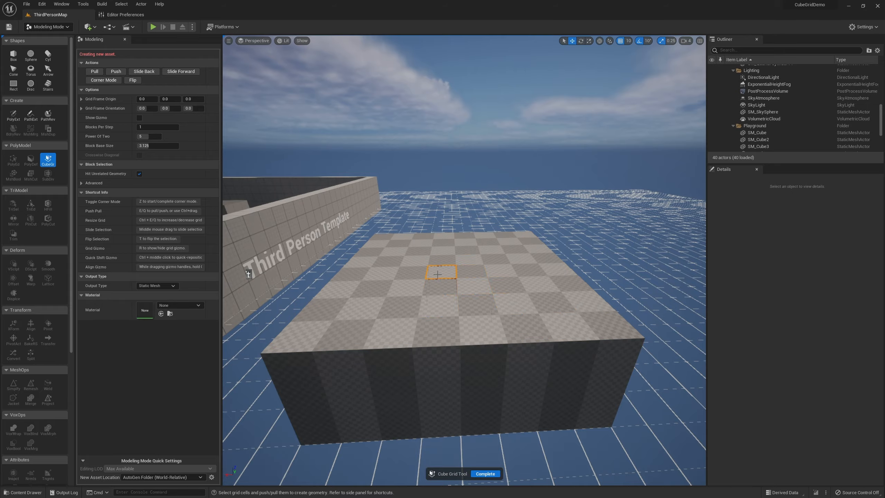
pyautogui.press('e')
pyautogui.moveTo(595, 230); pyautogui.dragTo(592, 330, button='right')
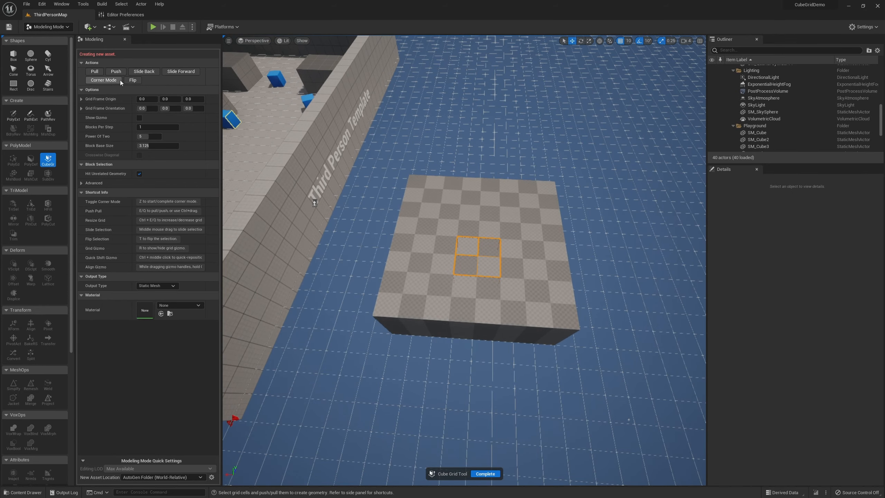
pyautogui.click(97, 73)
pyautogui.click(97, 73)
pyautogui.click(98, 73)
pyautogui.click(97, 73)
# Select two adjacent middle-row cells on the main block's side face and push them inward to carve a tunnel.
pyautogui.moveTo(599, 174); pyautogui.dragTo(476, 200, button='right')
pyautogui.press('d')
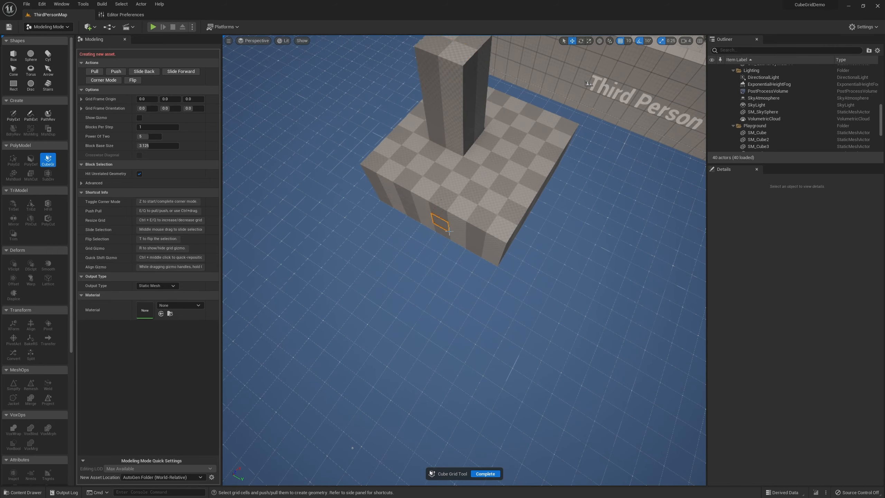
pyautogui.moveTo(448, 231); pyautogui.dragTo(457, 234)
pyautogui.moveTo(447, 267); pyautogui.dragTo(494, 265, button='right')
pyautogui.press('w')
pyautogui.click(116, 72)
pyautogui.press('q')
pyautogui.press('q')
pyautogui.press('q')
pyautogui.press('q')
pyautogui.press('q')
# Pull the tunnel's end face back out until it is flush with the block's side.
pyautogui.press('e')
pyautogui.press('a')
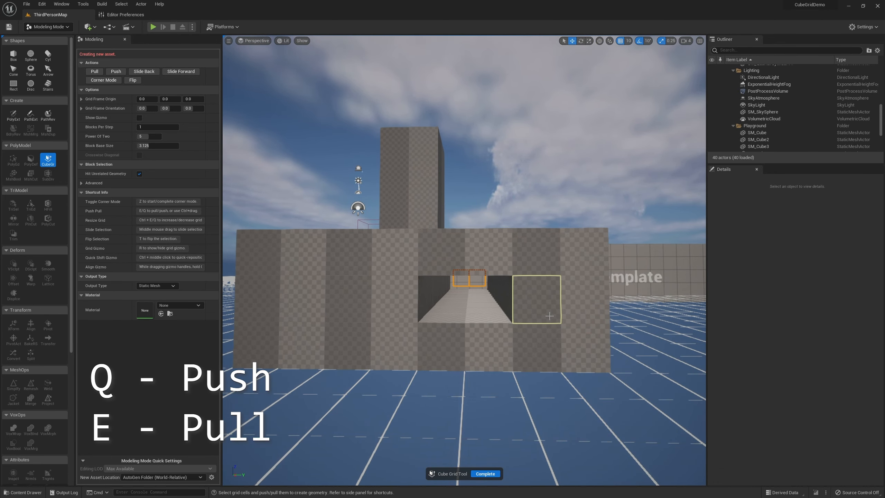
pyautogui.press('e')
pyautogui.press('e')
pyautogui.press('e')
pyautogui.press('e')
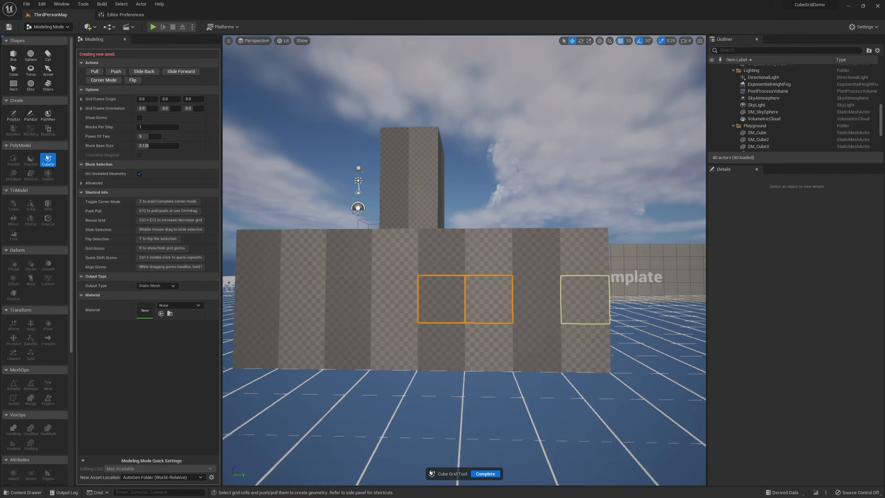
# Slide the two-cell selection outward from the main block's side without creating geometry.
pyautogui.press('d')
pyautogui.moveTo(585, 299); pyautogui.dragTo(467, 324, button='right')
pyautogui.press('e')
pyautogui.press('a')
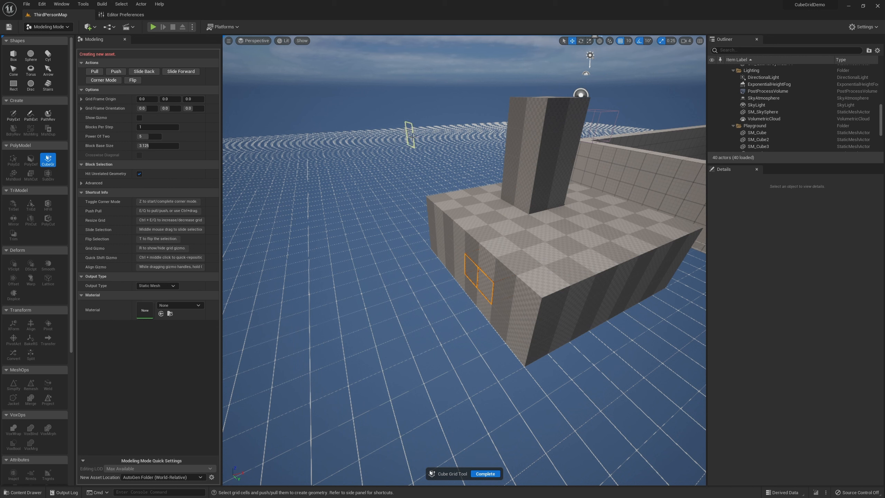
pyautogui.hotkey('shift', 'e')
pyautogui.hotkey('shift', 'e')
pyautogui.hotkey('shift', 'e')
pyautogui.hotkey('shift', 'e')
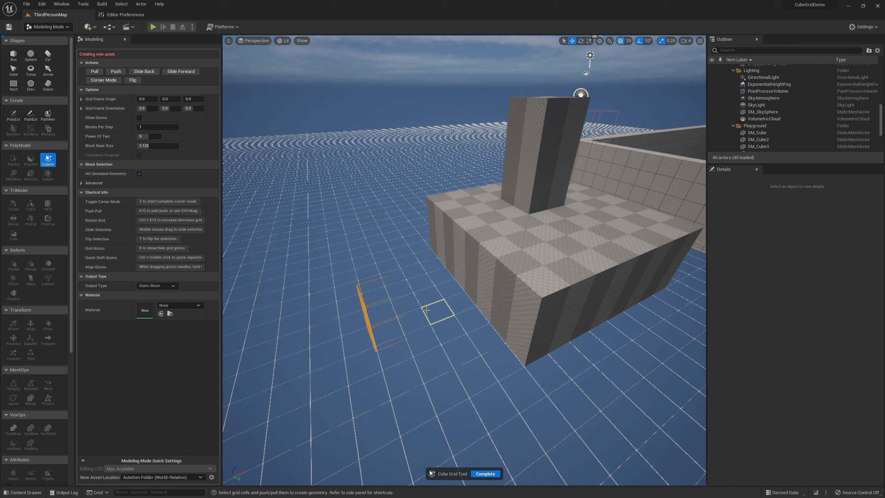
pyautogui.hotkey('shift', 'q')
pyautogui.hotkey('shift', 'e')
pyautogui.hotkey('shift', 'e')
# Pull the offset two-cell selection outward three blocks to create a detached floating block.
pyautogui.moveTo(421, 309); pyautogui.dragTo(470, 317, button='right')
pyautogui.press('a')
pyautogui.press('e')
pyautogui.press('e')
pyautogui.press('e')
# Slide the selection farther out and pull it into a second detached block.
pyautogui.press('d')
pyautogui.hotkey('shift', 'e')
pyautogui.hotkey('shift', 'e')
pyautogui.hotkey('shift', 'e')
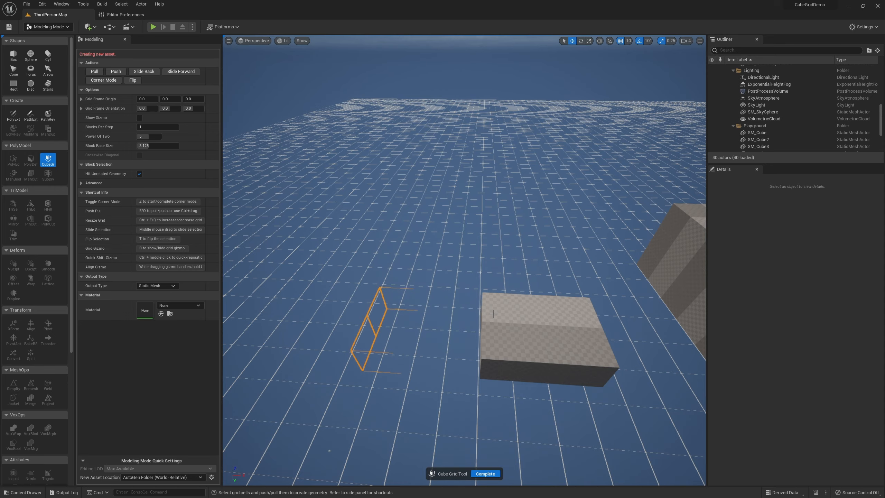
pyautogui.press('e')
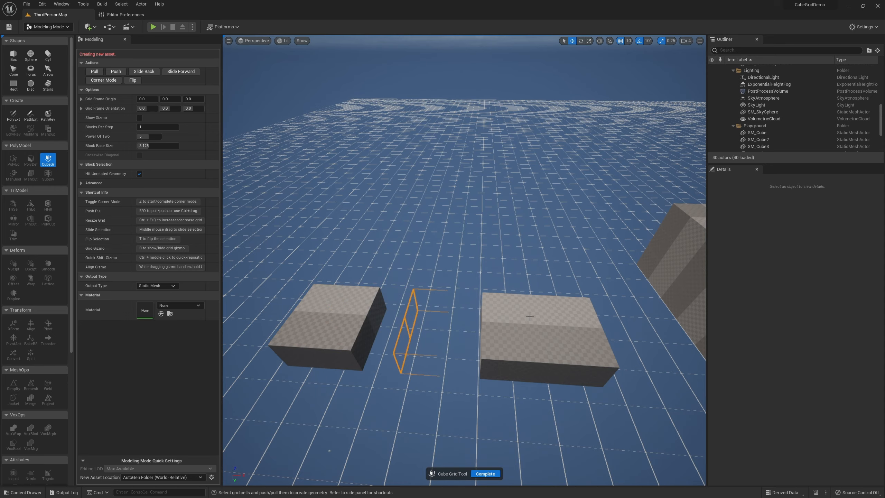
# Slide the selection along the same line and pull out another detached block.
pyautogui.hotkey('shift', 'e')
pyautogui.hotkey('shift', 'e')
pyautogui.hotkey('shift', 'e')
pyautogui.press('q')
pyautogui.press('e')
# Enter Corner Mode on the detached block nearest the main block and push one upper corner of its selected face inward.
pyautogui.moveTo(563, 384); pyautogui.dragTo(529, 344, button='right')
pyautogui.moveTo(227, 172); pyautogui.dragTo(362, 174, button='right')
pyautogui.click(104, 80)
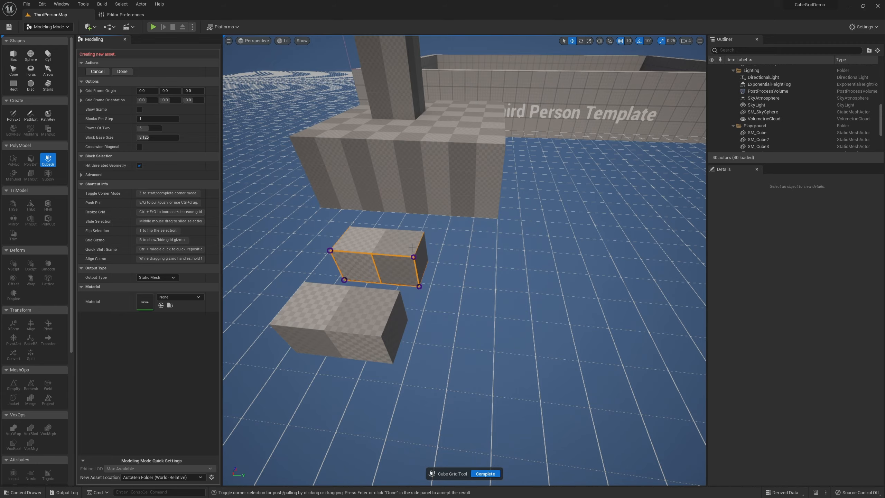
pyautogui.moveTo(412, 248); pyautogui.dragTo(335, 221, button='right')
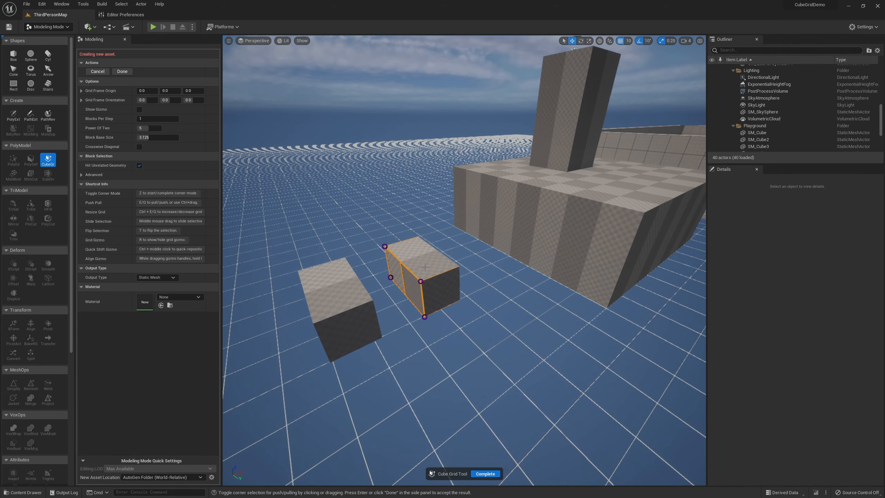
pyautogui.press('a')
pyautogui.moveTo(268, 222); pyautogui.dragTo(296, 213, button='right')
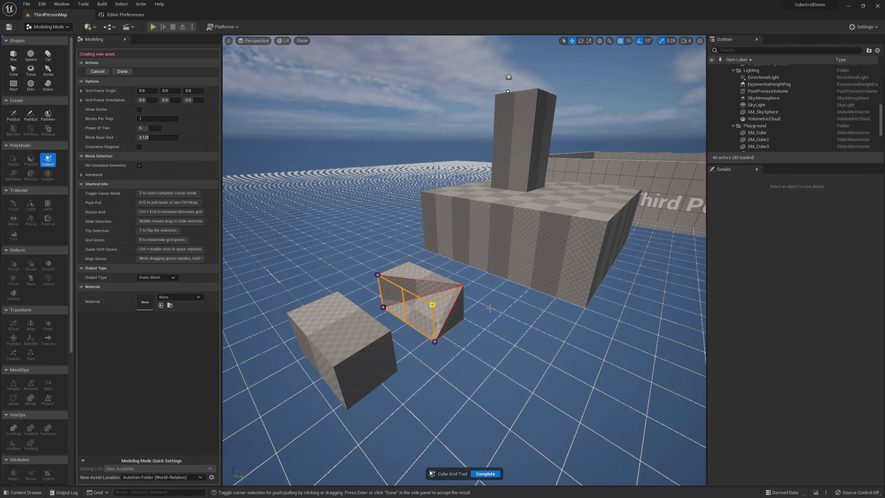
# Push in the lower corner of the same edge so the face slants, and finish Corner Mode.
pyautogui.moveTo(489, 308); pyautogui.dragTo(390, 291, button='right')
pyautogui.press('d')
pyautogui.press('w')
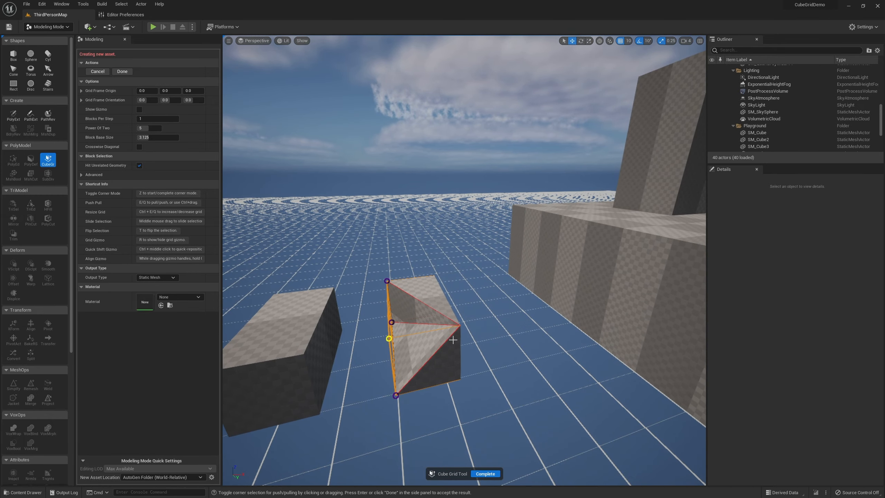
pyautogui.click(406, 405)
pyautogui.press('a')
pyautogui.moveTo(428, 409); pyautogui.dragTo(488, 453, button='right')
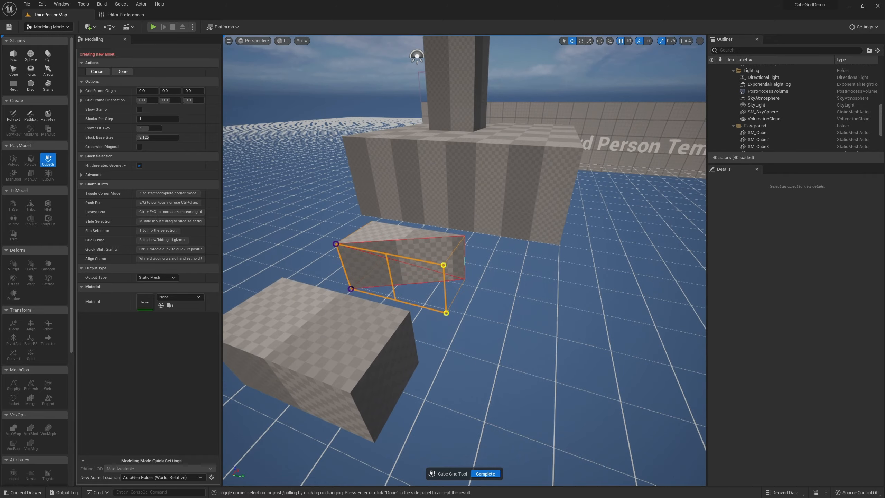
pyautogui.press('z')
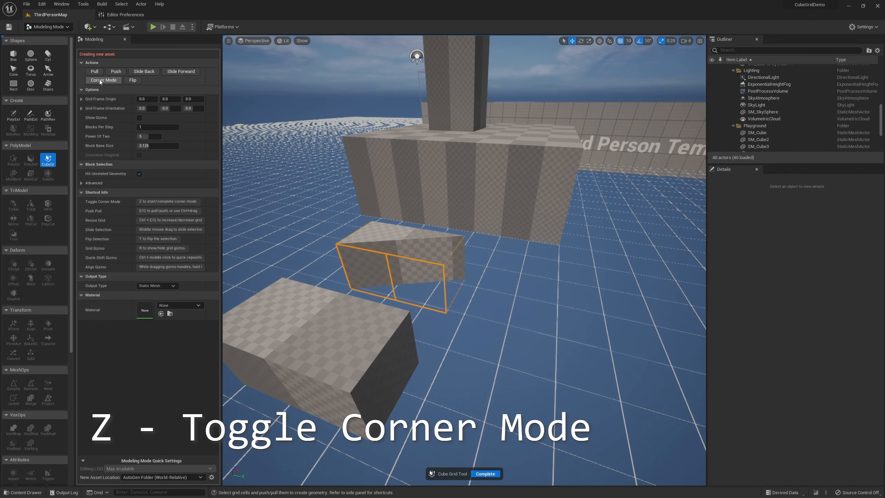
# Select a 2 × 2 group of cells at a corner of the main block's top and pull it up four blocks.
pyautogui.moveTo(357, 182); pyautogui.dragTo(343, 207, button='right')
pyautogui.press('d')
pyautogui.press('e')
pyautogui.press('w')
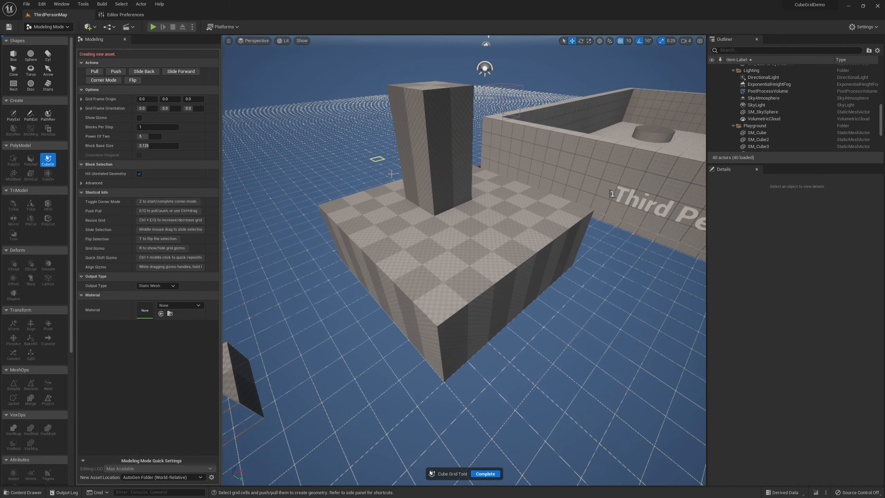
pyautogui.moveTo(377, 158); pyautogui.dragTo(405, 165, button='right')
pyautogui.press('a')
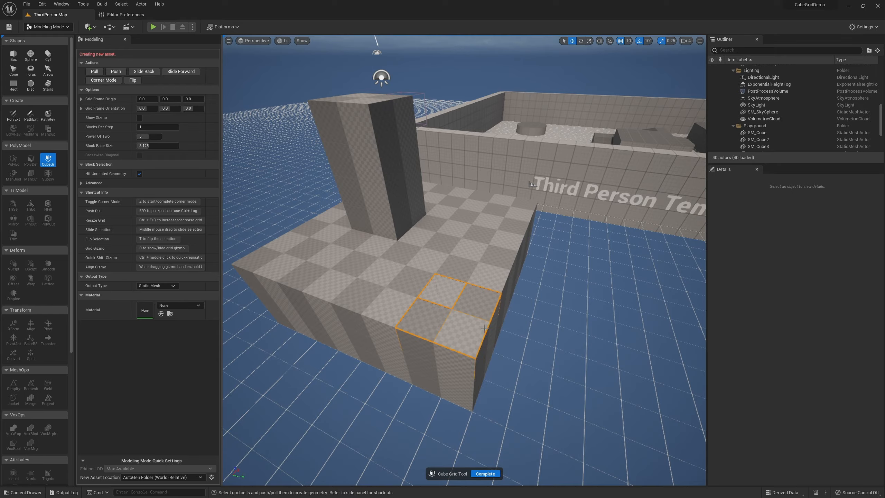
pyautogui.press('e')
pyautogui.press('e')
pyautogui.press('e')
pyautogui.press('e')
# Pull two adjacent cells outward from another side face of the main block to form a protruding block.
pyautogui.press('d')
pyautogui.moveTo(593, 341); pyautogui.dragTo(456, 362, button='right')
pyautogui.press('d')
pyautogui.press('e')
# Select a rectangular patch of ground cells away from the main block and pull it up into a tall freestanding block.
pyautogui.press('a')
pyautogui.press('e')
pyautogui.press('e')
pyautogui.press('e')
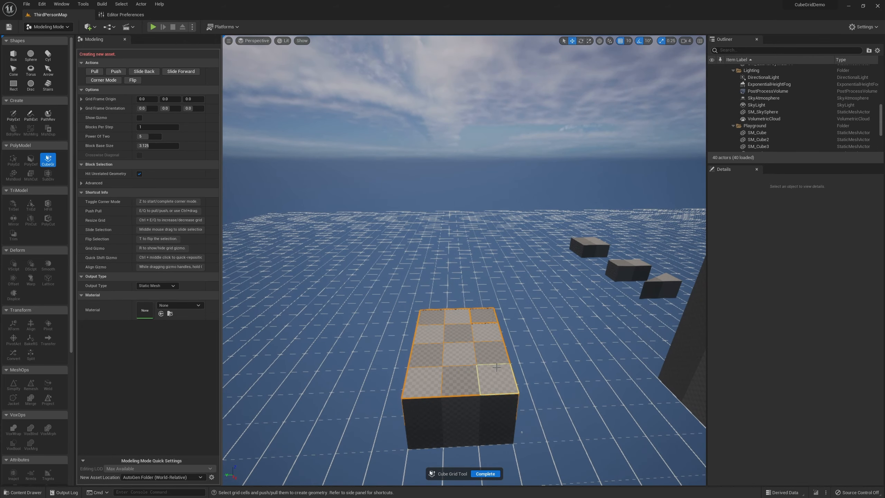
pyautogui.press('e')
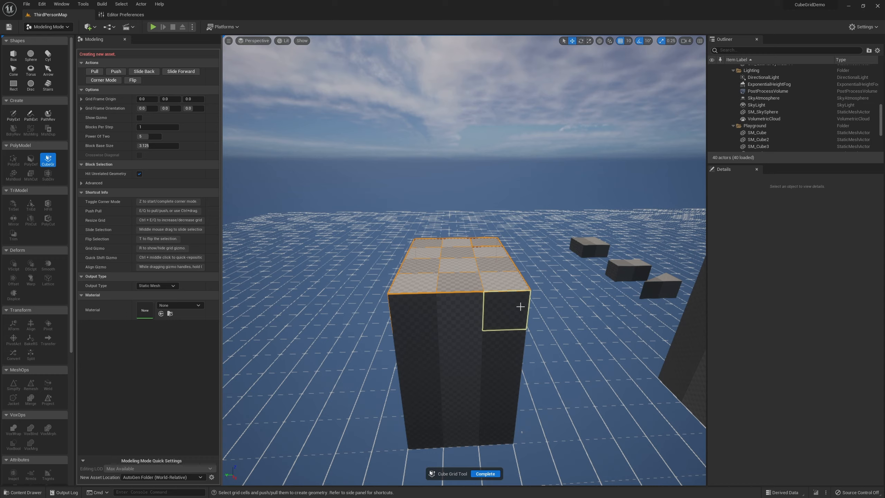
# Select a larger rectangular ground area beside the freestanding block, flip the selection, and pull it downward.
pyautogui.moveTo(324, 319); pyautogui.dragTo(270, 448)
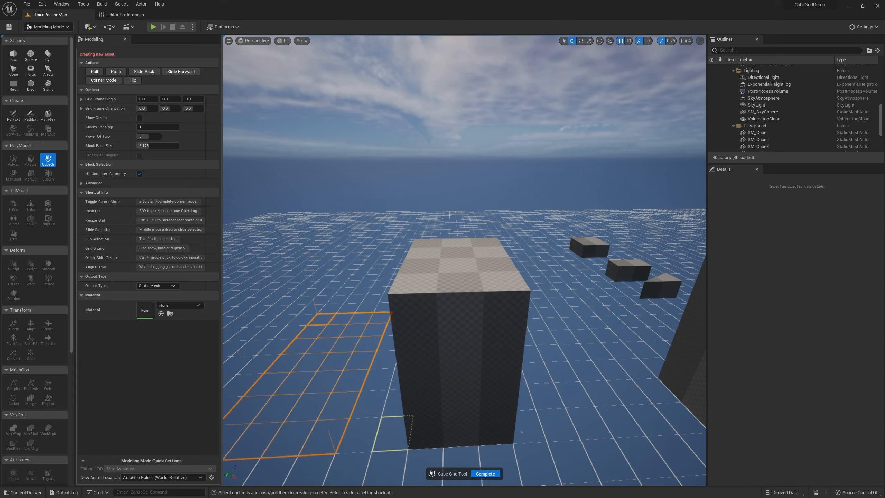
pyautogui.press('a')
pyautogui.press('s')
pyautogui.moveTo(393, 433)
pyautogui.mouseDown(button='right')
pyautogui.moveTo(403, 441)
pyautogui.moveTo(380, 435)
pyautogui.mouseUp(button='right')
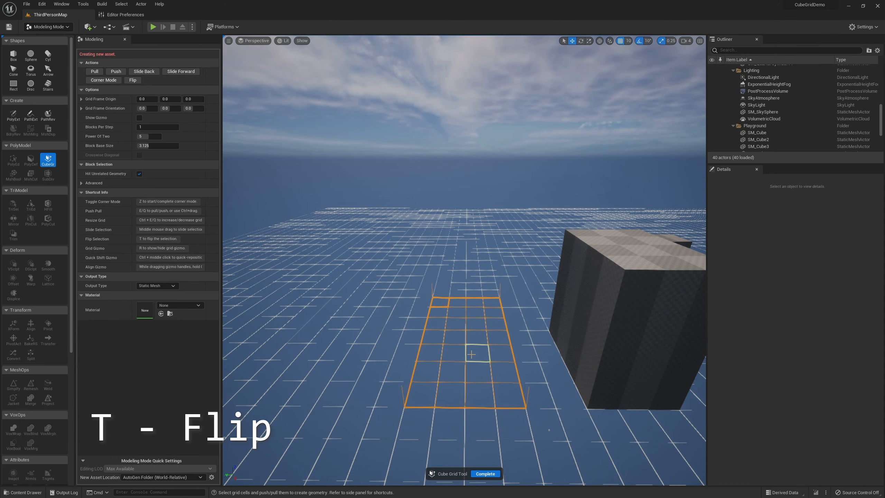
pyautogui.press('t')
pyautogui.press('e')
pyautogui.press('e')
pyautogui.press('e')
pyautogui.press('e')
pyautogui.press('e')
# Push the flipped selection's geometry back in from below the ground.
pyautogui.moveTo(486, 346); pyautogui.dragTo(501, 369, button='right')
pyautogui.press('a')
pyautogui.moveTo(439, 273); pyautogui.dragTo(424, 358, button='right')
pyautogui.press('q')
pyautogui.press('q')
pyautogui.press('q')
pyautogui.press('q')
pyautogui.press('q')
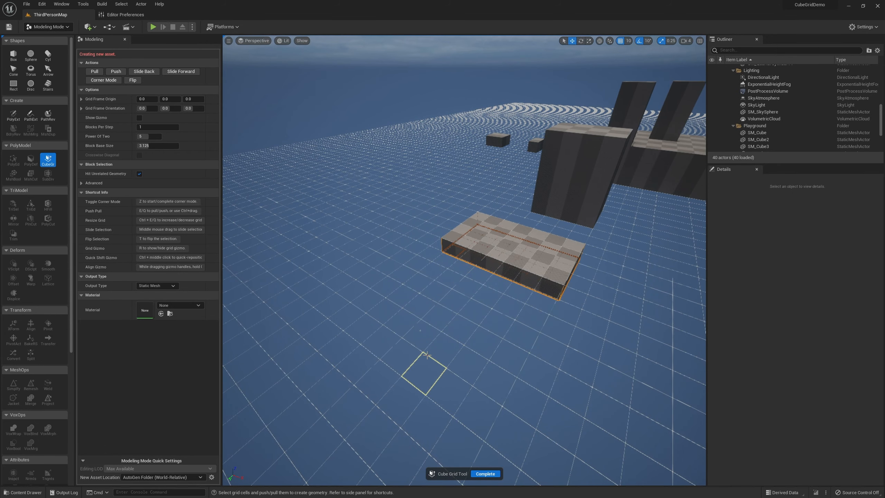
# Flip the selection to face upward and pull it up into a large tall block.
pyautogui.press('e')
pyautogui.press('e')
pyautogui.press('e')
pyautogui.press('e')
pyautogui.press('e')
pyautogui.press('e')
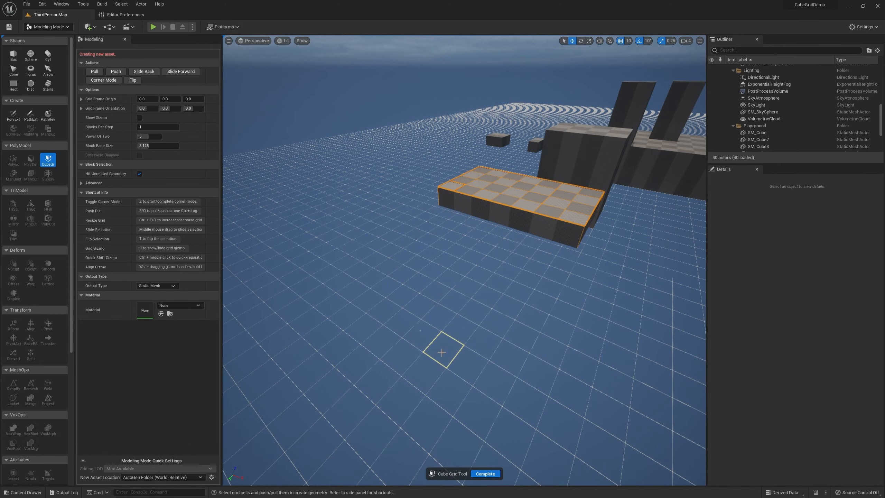
# Refine the grid on the large block's top by lowering Power of Two to 2.
pyautogui.moveTo(488, 320); pyautogui.dragTo(538, 270, button='right')
pyautogui.press('w')
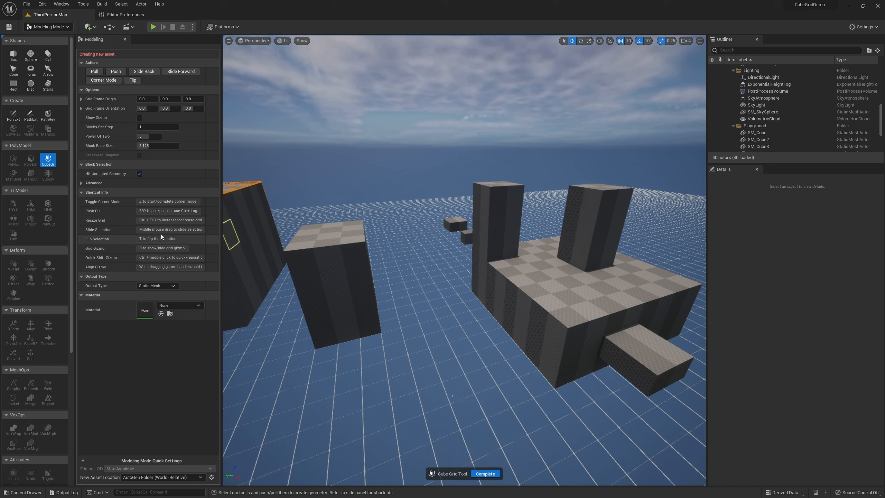
pyautogui.moveTo(313, 226); pyautogui.dragTo(289, 286, button='right')
pyautogui.press('w')
pyautogui.moveTo(431, 264); pyautogui.dragTo(414, 271, button='right')
pyautogui.press('s')
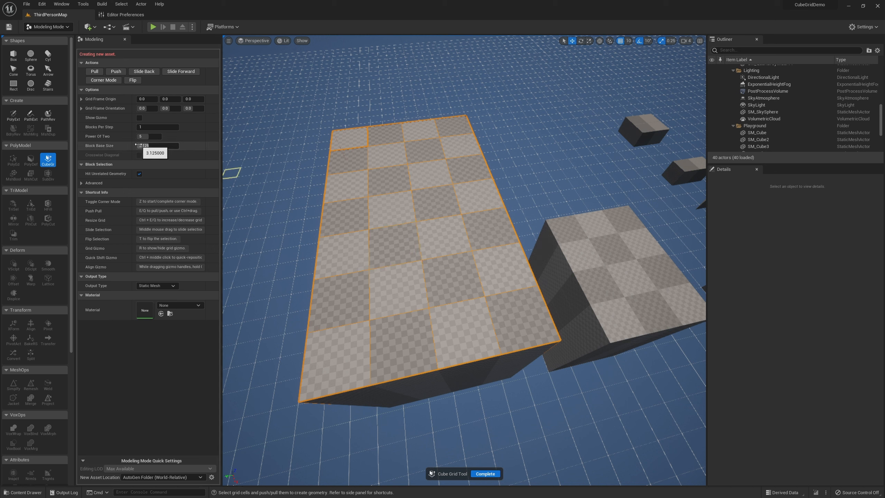
pyautogui.moveTo(148, 137); pyautogui.dragTo(145, 136)
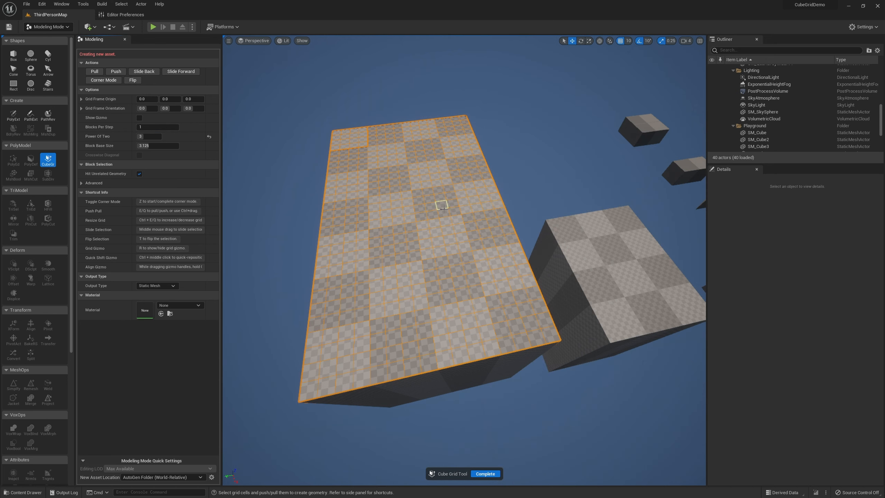
pyautogui.hotkey('ctrl', 'q')
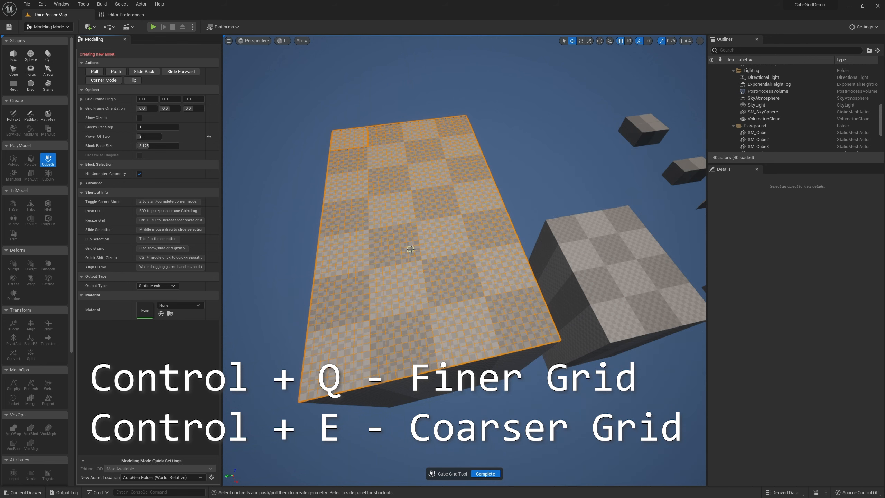
# Select a small patch of fine cells on the large block's top and pull it up three steps.
pyautogui.moveTo(410, 246); pyautogui.dragTo(434, 268)
pyautogui.press('e')
pyautogui.press('e')
pyautogui.press('e')
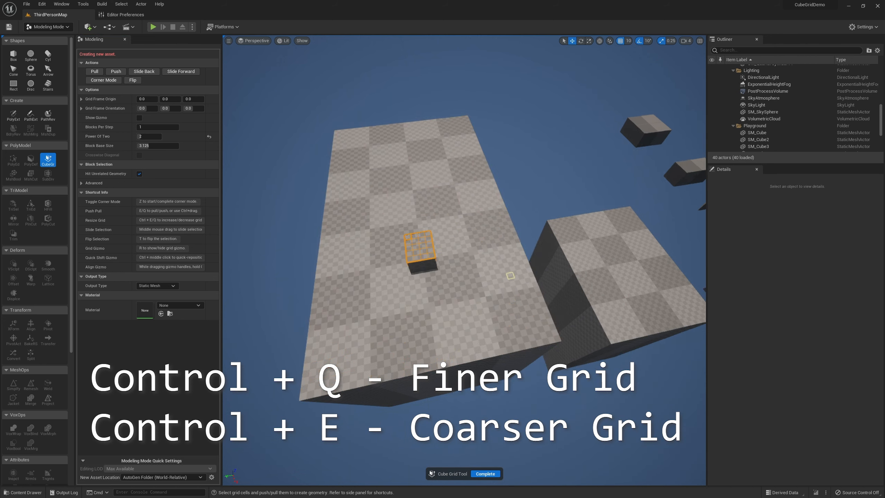
# Coarsen the grid to Power of Two 4 and push one cell of the large block's top down two steps.
pyautogui.moveTo(512, 280); pyautogui.dragTo(516, 373, button='right')
pyautogui.press('w')
pyautogui.press('d')
pyautogui.press('s')
pyautogui.press('w')
pyautogui.press('s')
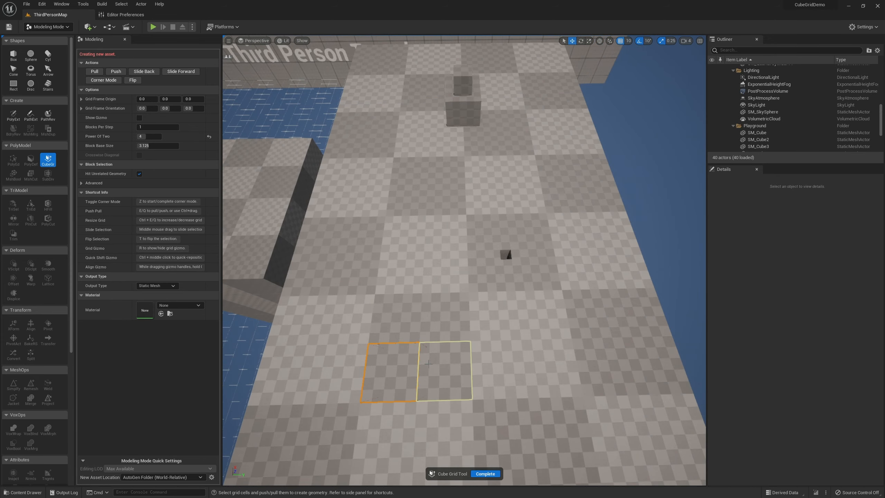
pyautogui.press('q')
pyautogui.press('q')
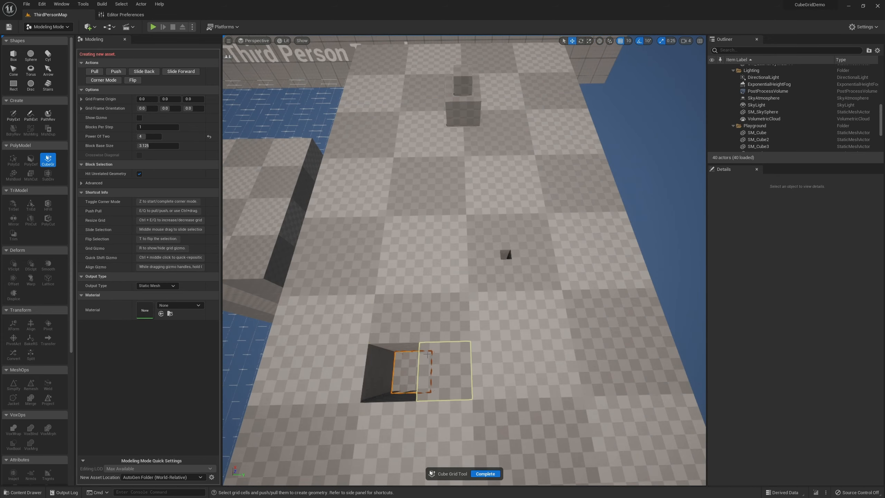
# Refine the grid to Power of Two 1 and select a tiny patch on the square pit's floor.
pyautogui.press('w')
pyautogui.moveTo(428, 363)
pyautogui.mouseDown(button='right')
pyautogui.moveTo(428, 373)
pyautogui.moveTo(393, 387)
pyautogui.moveTo(421, 379)
pyautogui.mouseUp(button='right')
pyautogui.press('w')
pyautogui.press('q')
pyautogui.press('q')
pyautogui.press('q')
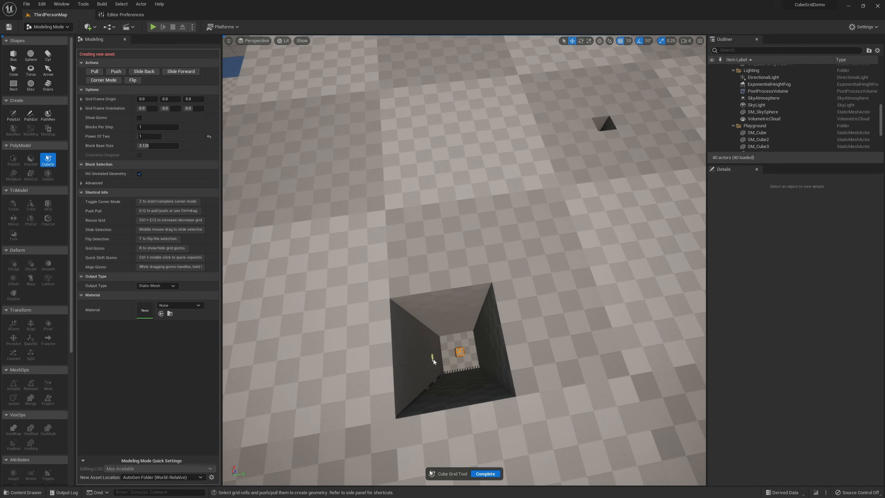
# Examine the tiny cell selection on the square pit's floor up close and from around the large block.
pyautogui.press('w')
pyautogui.moveTo(432, 359); pyautogui.dragTo(440, 404, button='right')
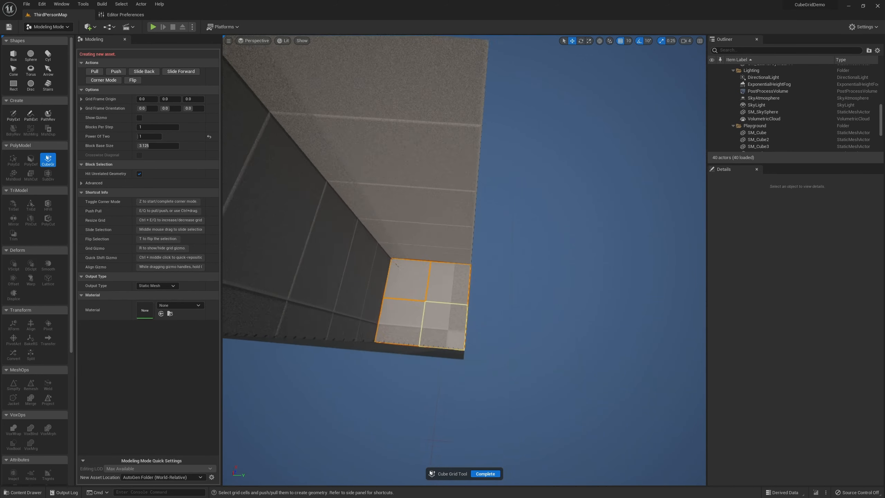
pyautogui.moveTo(443, 324); pyautogui.dragTo(464, 156, button='right')
pyautogui.press('s')
pyautogui.press('w')
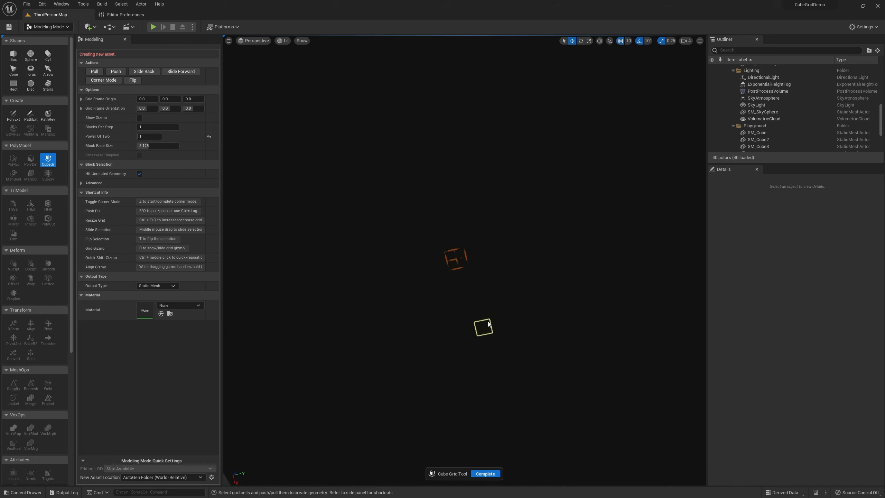
pyautogui.press('s')
pyautogui.moveTo(478, 326); pyautogui.dragTo(364, 203, button='right')
pyautogui.press('w')
pyautogui.press('s')
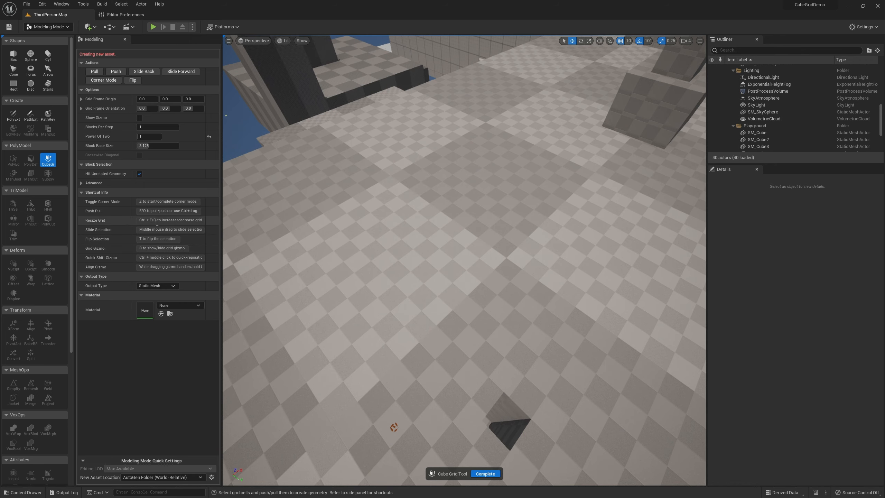
# Coarsen the grid to Power of Two 5 and slide a 4-by-3 selection of cells across the ground grid.
pyautogui.moveTo(365, 223); pyautogui.dragTo(303, 216, button='right')
pyautogui.press('w')
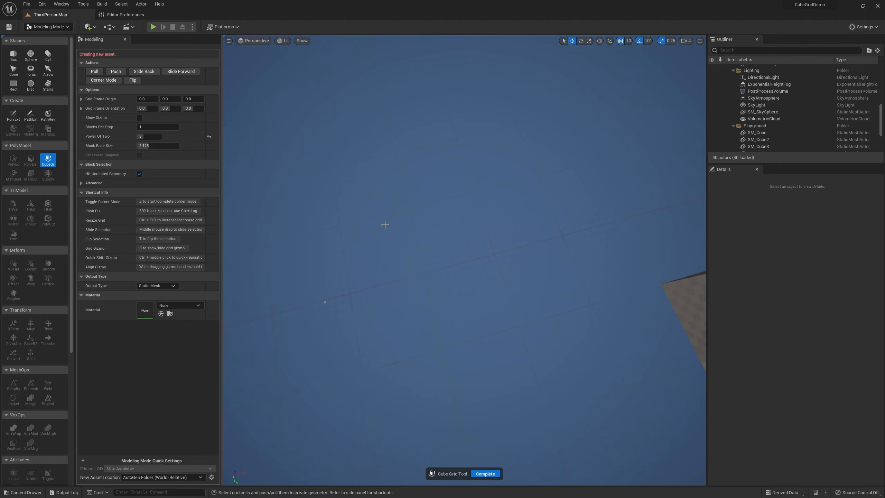
pyautogui.hotkey('ctrl', 'e')
pyautogui.hotkey('ctrl', 'e')
pyautogui.moveTo(404, 235); pyautogui.dragTo(443, 233, button='right')
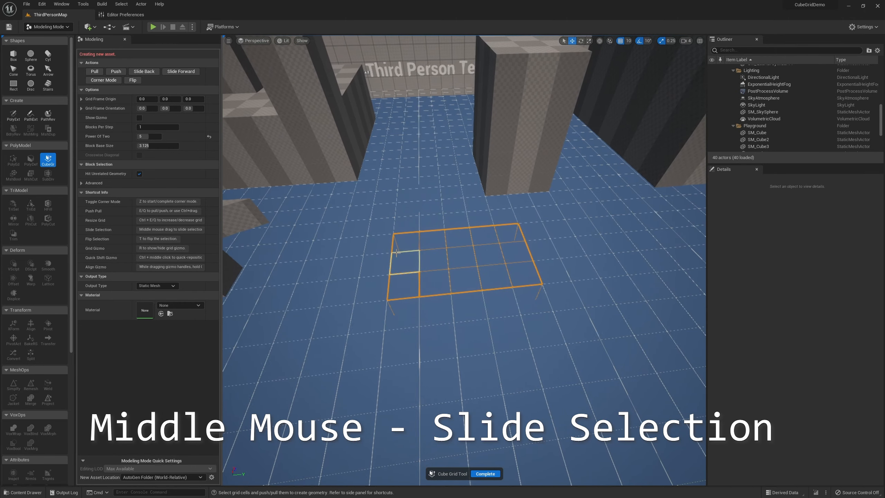
pyautogui.moveTo(396, 253); pyautogui.dragTo(413, 257, button='middle')
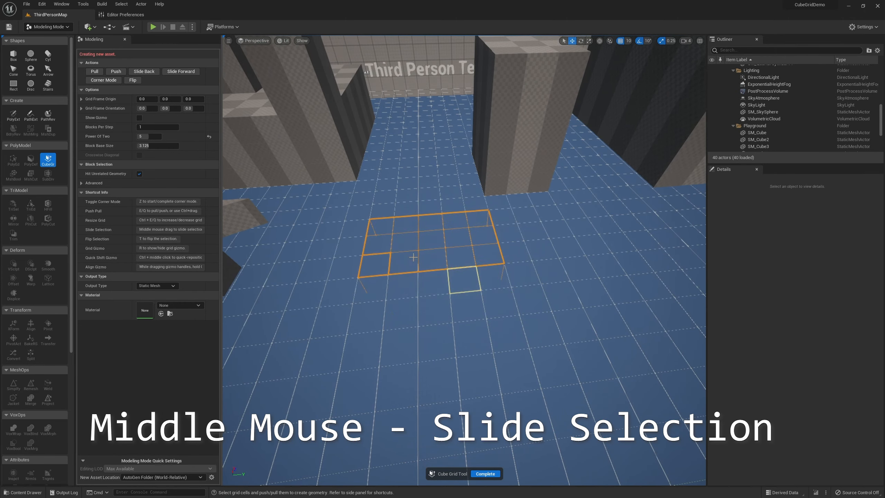
# Slide the 4-by-3 cell selection across the tall block's side face until it lines up with the face's upper edge.
pyautogui.moveTo(634, 167); pyautogui.dragTo(466, 252, button='middle')
pyautogui.moveTo(585, 232); pyautogui.dragTo(543, 185, button='right')
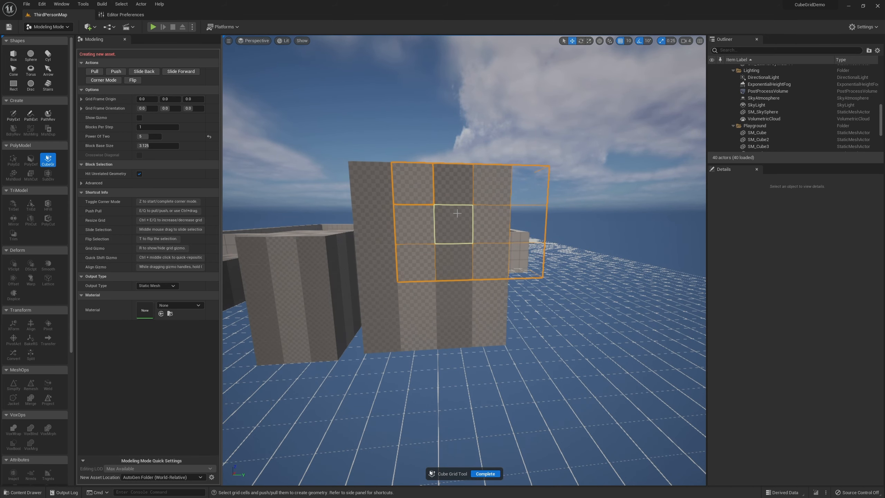
pyautogui.press('a')
pyautogui.moveTo(567, 282)
pyautogui.mouseDown(button='right')
pyautogui.moveTo(524, 273)
pyautogui.moveTo(565, 276)
pyautogui.mouseUp(button='right')
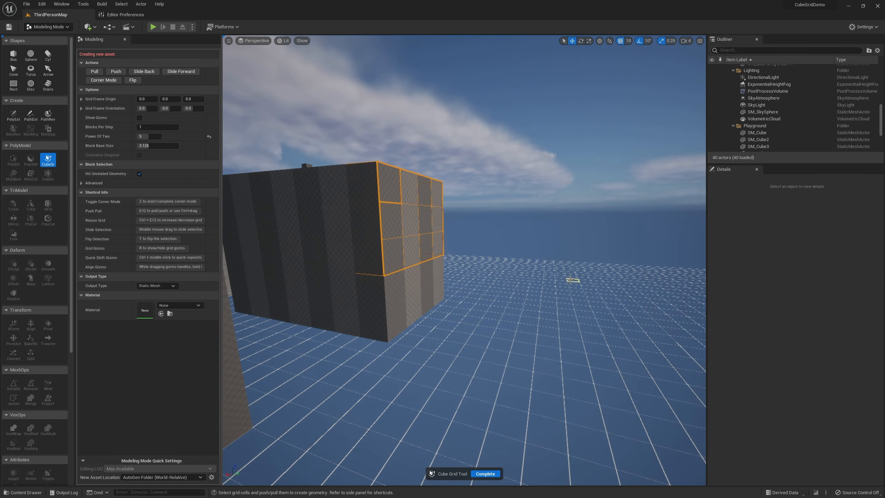
pyautogui.moveTo(564, 276); pyautogui.dragTo(574, 261, button='right')
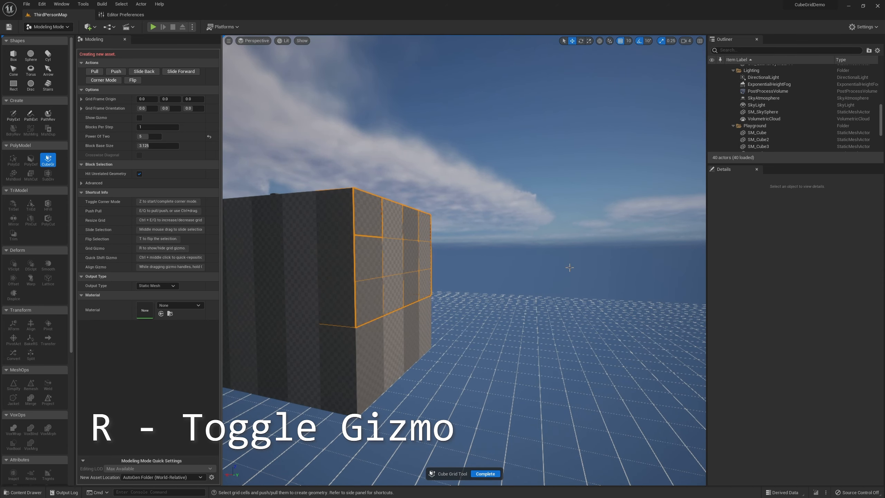
# Show the grid gizmo while facing the selected cells on the tall block's side.
pyautogui.moveTo(531, 280); pyautogui.dragTo(493, 230, button='right')
pyautogui.press('d')
pyautogui.press('w')
pyautogui.press('w')
pyautogui.press('s')
pyautogui.press('d')
pyautogui.press('s')
pyautogui.press('d')
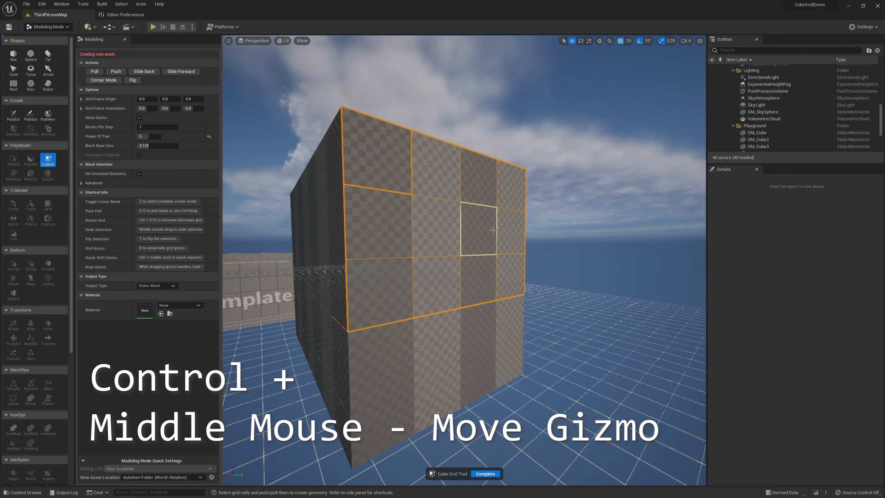
# Move the grid gizmo onto the tall block's face at origin -1900, 2600, 600 and tilt the grid frame by -30 degrees.
pyautogui.press('d')
pyautogui.moveTo(551, 266); pyautogui.dragTo(499, 208, button='right')
pyautogui.press('e')
pyautogui.press('a')
pyautogui.press('w')
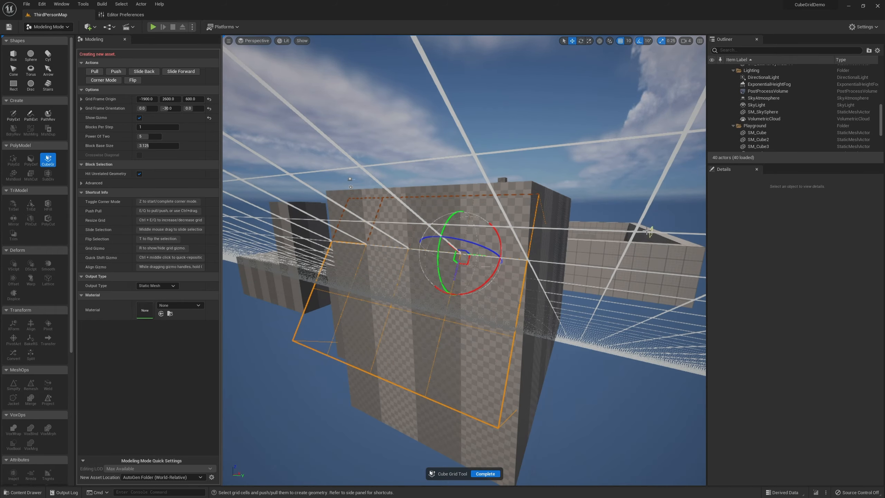
# Reposition the tilted grid frame over the large block, aligning its gizmo to the geometry, with the origin at -1910, 2600, 720.
pyautogui.moveTo(649, 231); pyautogui.dragTo(610, 278, button='right')
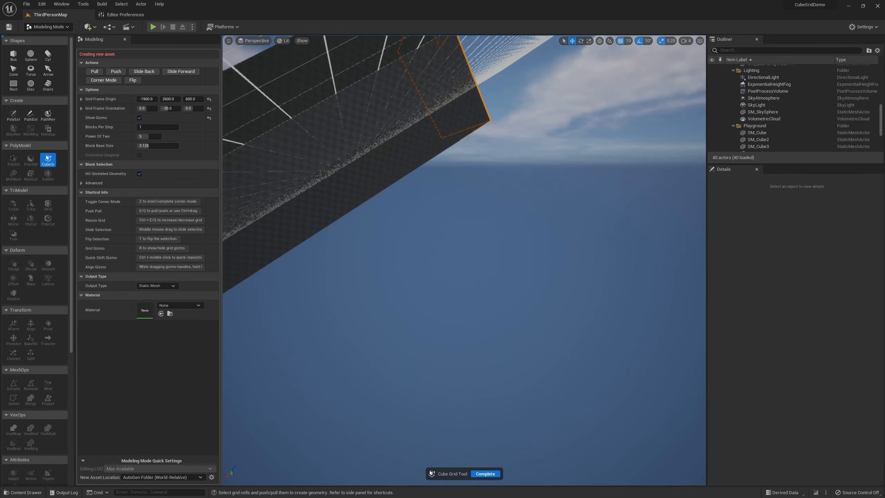
pyautogui.moveTo(403, 261); pyautogui.dragTo(444, 262, button='right')
pyautogui.moveTo(473, 237); pyautogui.dragTo(453, 172)
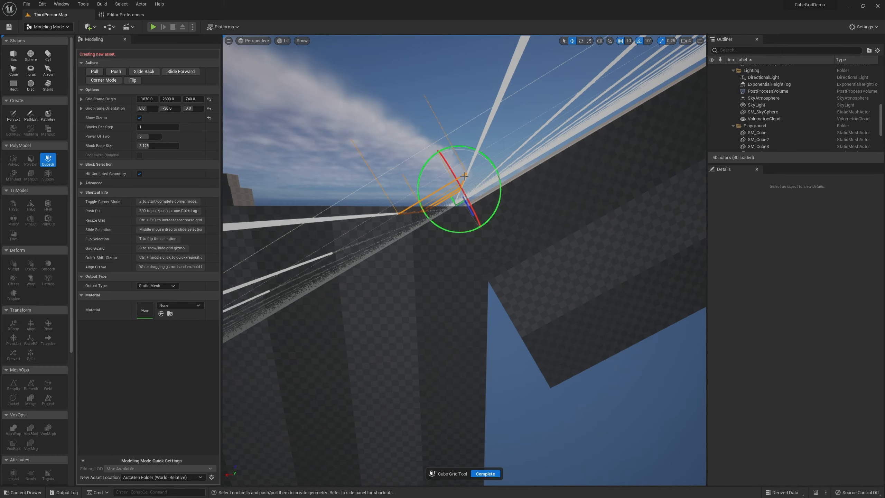
pyautogui.moveTo(507, 163); pyautogui.dragTo(447, 178, button='right')
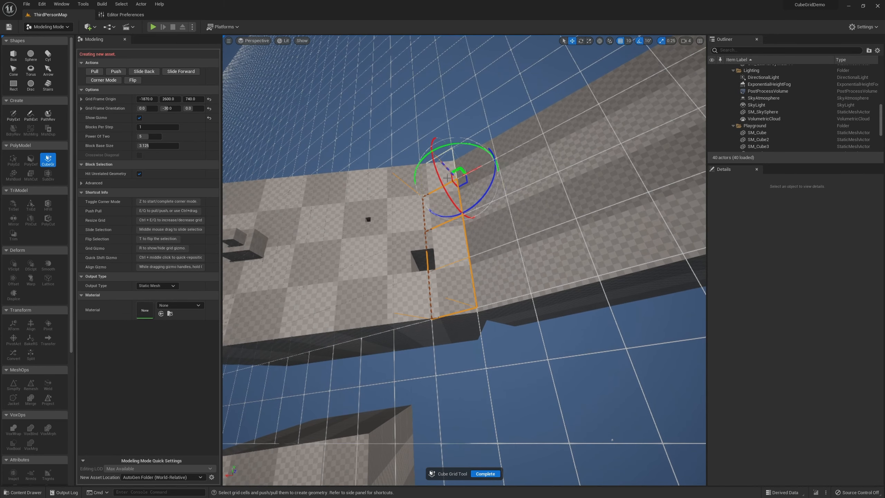
pyautogui.moveTo(461, 170)
pyautogui.keyDown('ctrl'); pyautogui.mouseDown()
pyautogui.moveTo(454, 168)
pyautogui.moveTo(516, 163)
pyautogui.moveTo(257, 222)
pyautogui.moveTo(609, 241)
pyautogui.moveTo(363, 292)
pyautogui.mouseUp(); pyautogui.keyUp('ctrl')
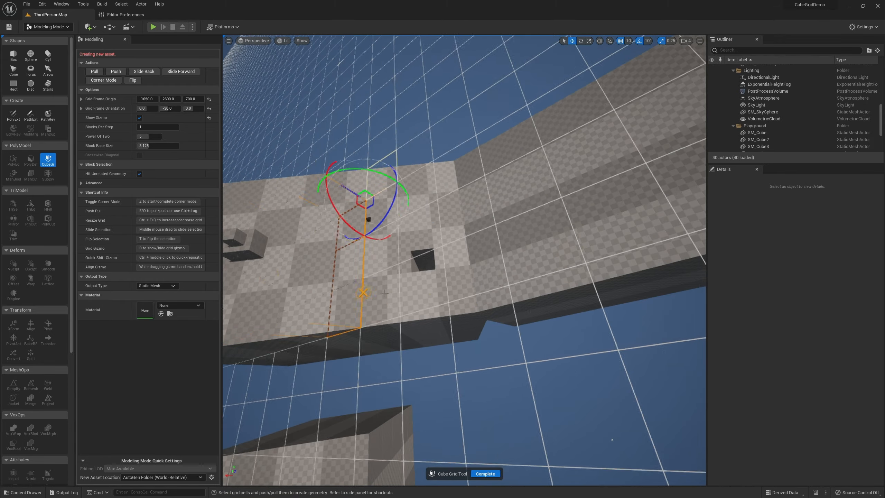
pyautogui.keyDown('ctrl'); pyautogui.moveTo(289, 293); pyautogui.dragTo(480, 294); pyautogui.keyUp('ctrl')
pyautogui.moveTo(481, 295); pyautogui.dragTo(574, 220, button='right')
pyautogui.moveTo(397, 266); pyautogui.dragTo(394, 294, button='right')
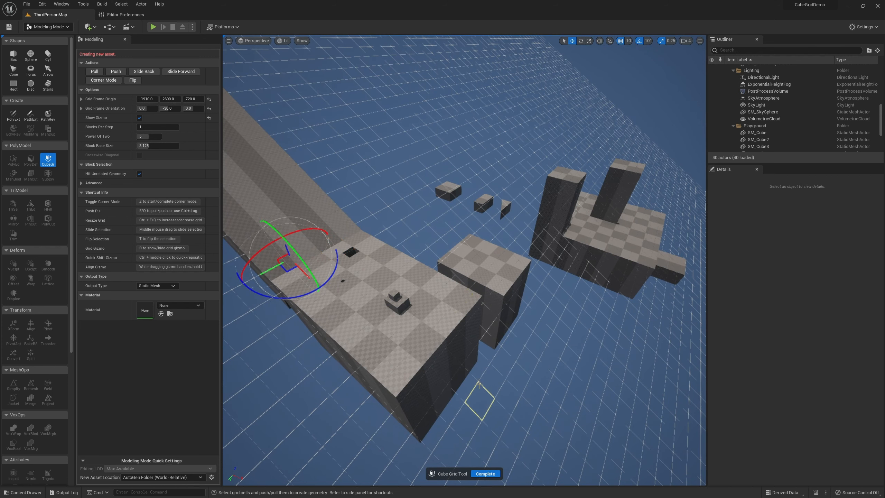
# Complete the Cube Grid tool to output the blocked-out geometry as a static mesh.
pyautogui.click(495, 471)
pyautogui.moveTo(436, 395); pyautogui.dragTo(452, 354, button='right')
pyautogui.click(437, 395)
pyautogui.moveTo(499, 385)
pyautogui.mouseDown(button='right')
pyautogui.moveTo(566, 339)
pyautogui.moveTo(502, 382)
pyautogui.mouseUp(button='right')
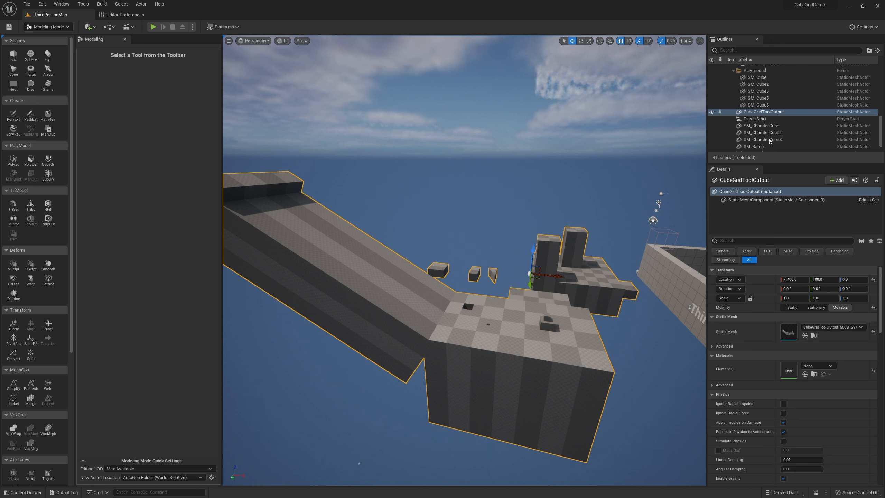
# Locate the output mesh's static mesh asset in the generated content folder, undoing any accidental mesh swap.
pyautogui.click(805, 336)
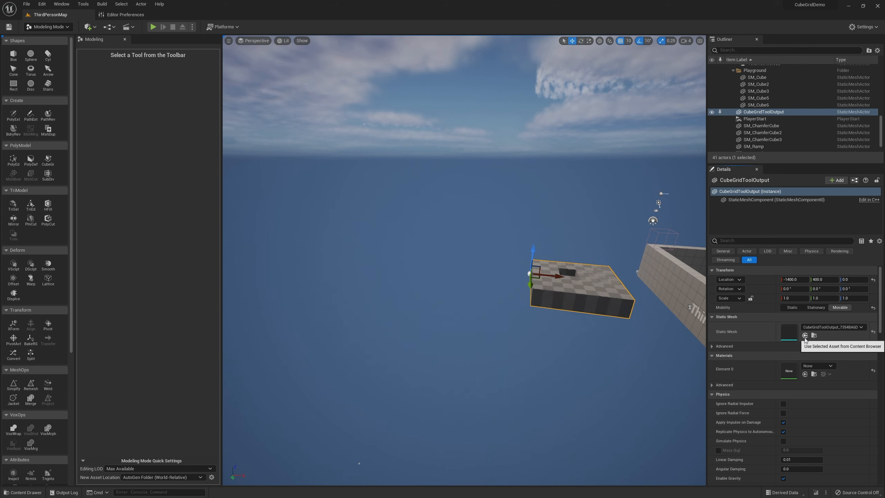
pyautogui.hotkey('ctrl', 'z')
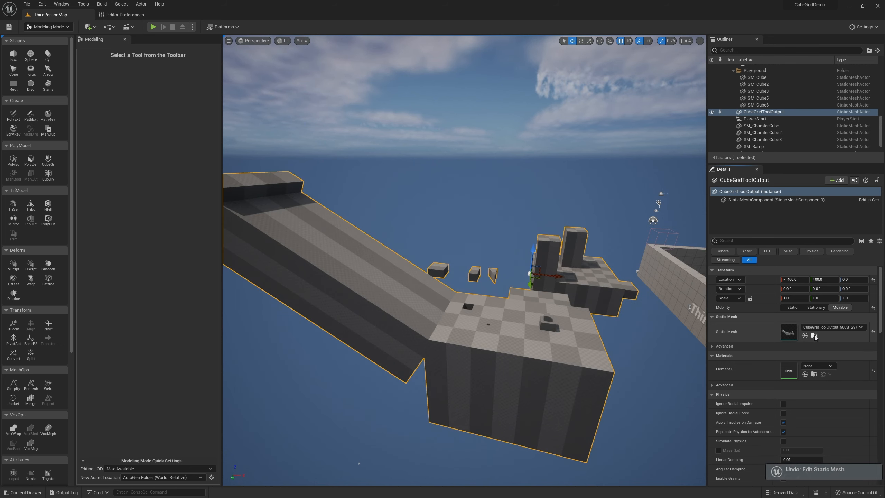
pyautogui.click(814, 336)
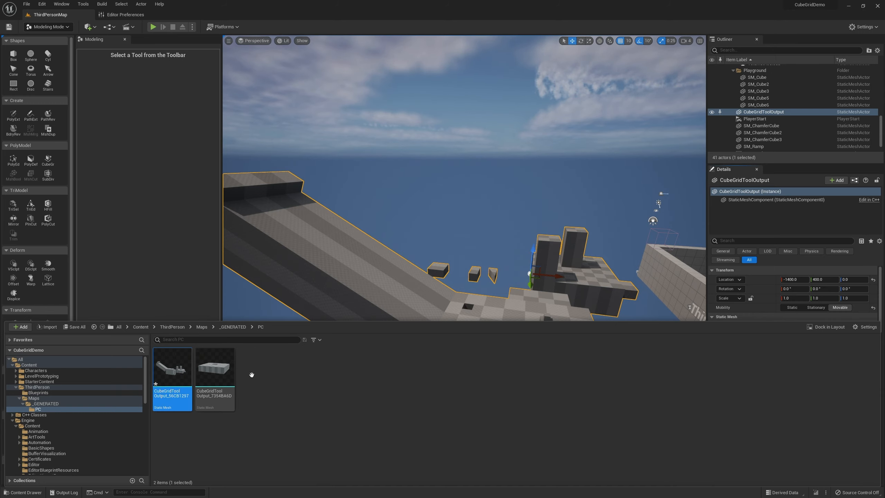
# Start a new Cube Grid asset on the open ground outside the Third Person Template arena.
pyautogui.moveTo(467, 213); pyautogui.dragTo(795, 226, button='right')
pyautogui.press('w')
pyautogui.press('w')
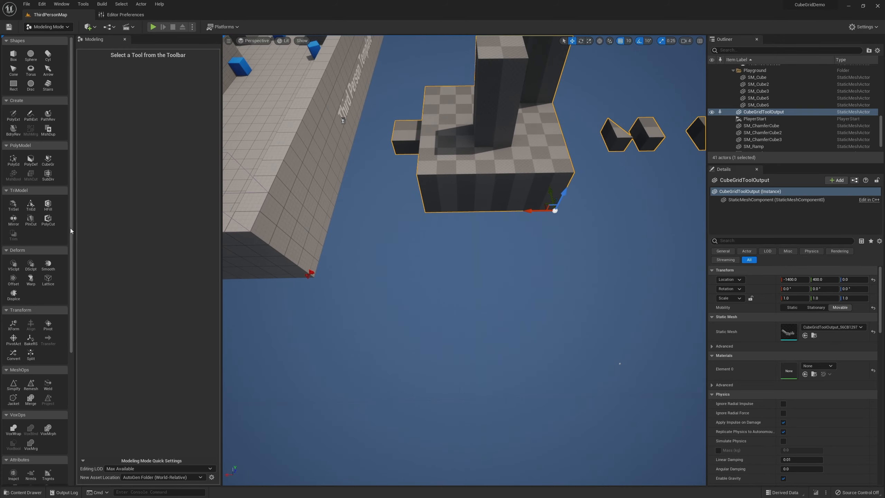
pyautogui.click(48, 159)
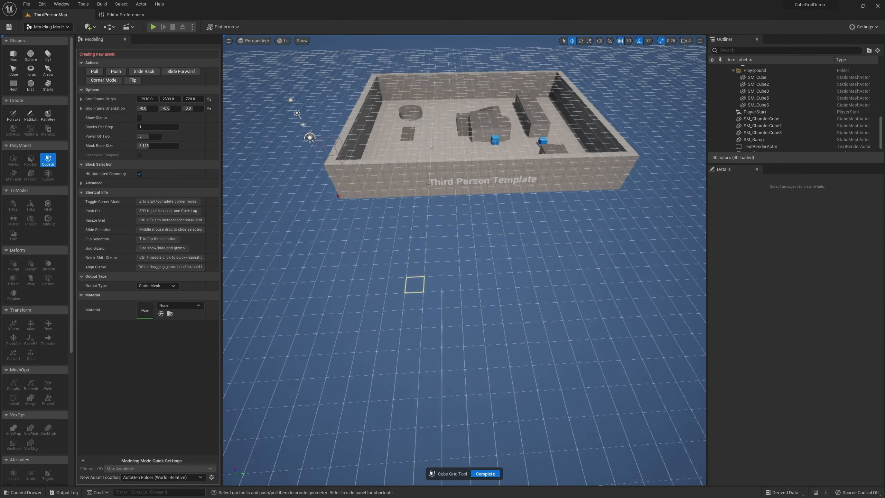
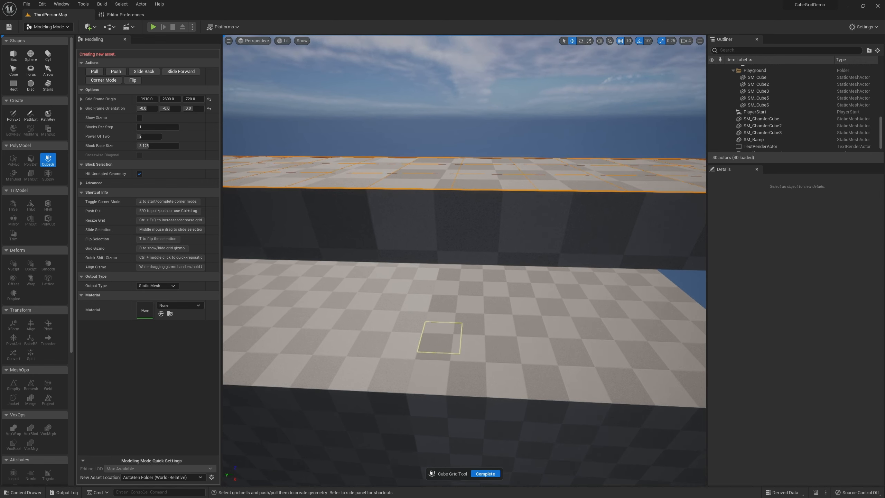
# Pull a small patch of platform cells beneath the floating rail, near one end, up into a post.
pyautogui.press('s')
pyautogui.moveTo(425, 364); pyautogui.dragTo(441, 344, button='right')
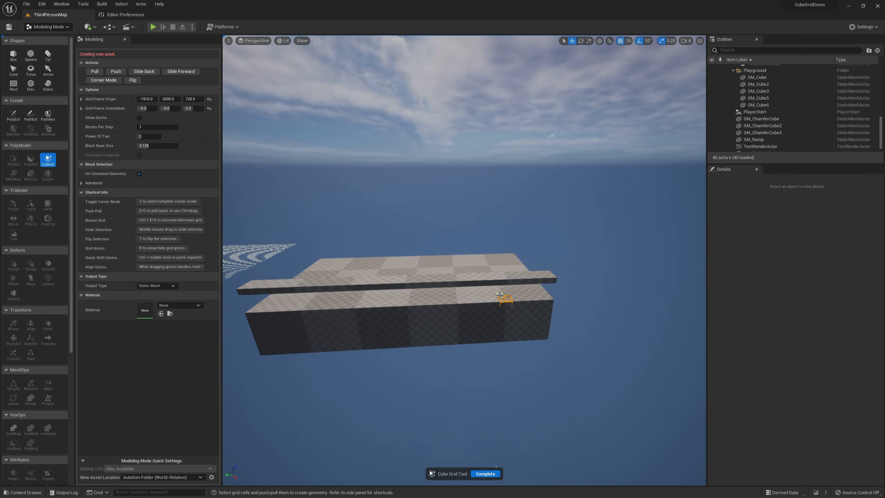
pyautogui.scroll(3, 502, 309)
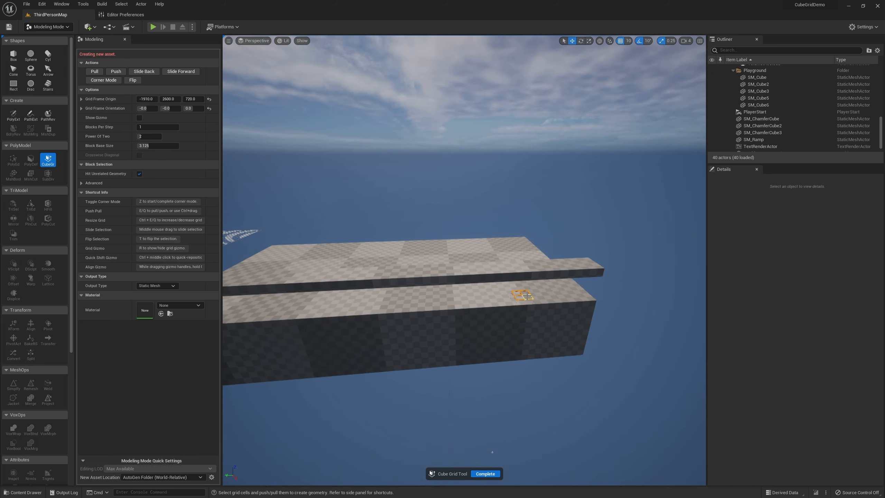
pyautogui.moveTo(467, 328); pyautogui.dragTo(452, 313, button='right')
pyautogui.press('d')
pyautogui.moveTo(414, 351); pyautogui.dragTo(409, 321, button='right')
pyautogui.press('q')
pyautogui.press('w')
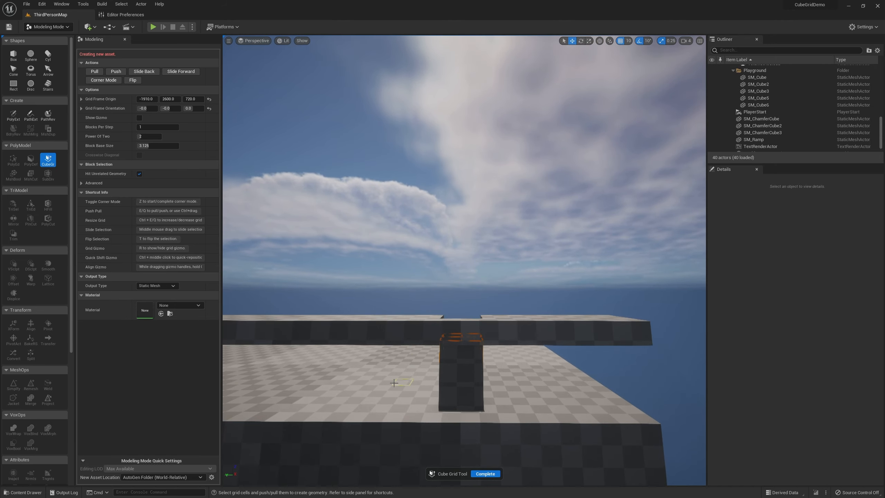
# Pull the post further up until it joins the floating rail.
pyautogui.press('a')
pyautogui.moveTo(394, 383); pyautogui.dragTo(400, 383, button='right')
pyautogui.press('e')
pyautogui.press('e')
pyautogui.press('w')
# Pull up more evenly spaced posts from the platform to support the rail along its length.
pyautogui.moveTo(465, 395)
pyautogui.mouseDown(button='right')
pyautogui.moveTo(472, 435)
pyautogui.moveTo(478, 384)
pyautogui.mouseUp(button='right')
pyautogui.press('s')
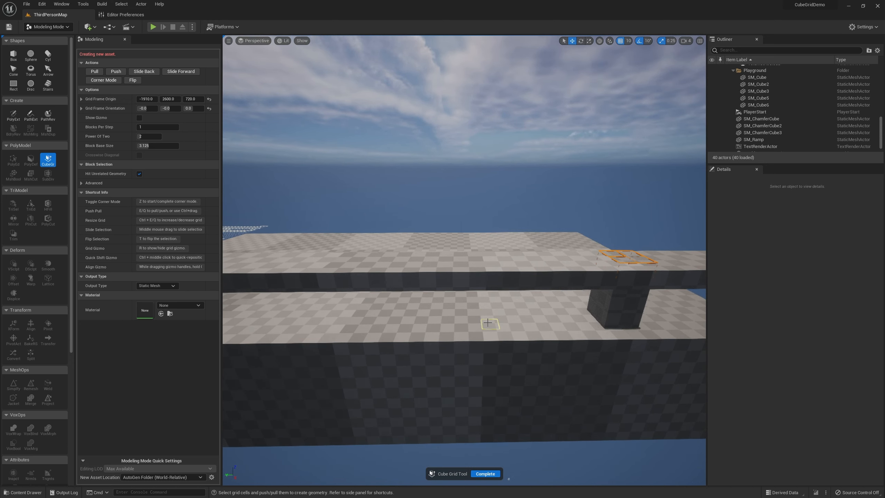
pyautogui.press('e')
pyautogui.press('a')
pyautogui.moveTo(421, 364)
pyautogui.mouseDown(button='right')
pyautogui.moveTo(421, 350)
pyautogui.moveTo(467, 331)
pyautogui.moveTo(451, 323)
pyautogui.moveTo(420, 350)
pyautogui.mouseUp(button='right')
pyautogui.press('d')
pyautogui.press('e')
pyautogui.press('a')
pyautogui.press('e')
pyautogui.press('a')
pyautogui.press('e')
# Pull up a post from the corner cells at the platform's far end to meet the rail.
pyautogui.press('a')
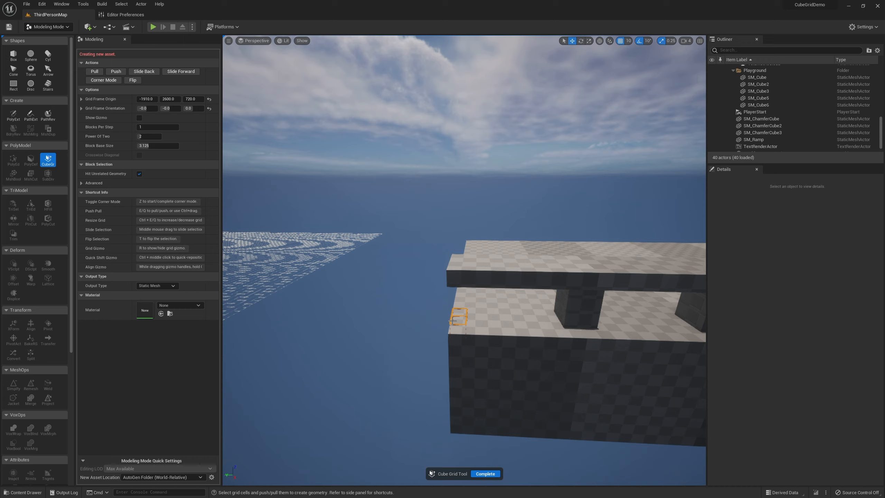
pyautogui.press('e')
pyautogui.press('d')
pyautogui.moveTo(465, 344)
pyautogui.mouseDown(button='right')
pyautogui.moveTo(465, 329)
pyautogui.moveTo(449, 327)
pyautogui.moveTo(466, 344)
pyautogui.mouseUp(button='right')
pyautogui.press('e')
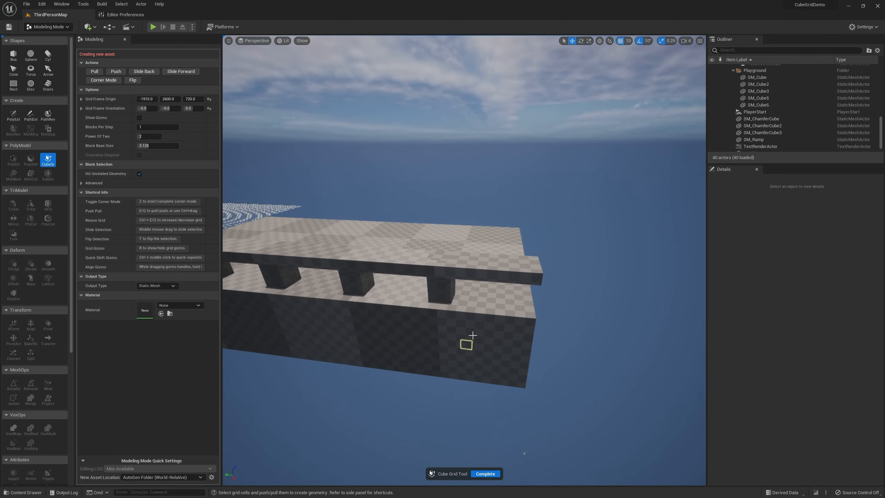
# Pull up the closing post at the platform's opposite end to meet the rail.
pyautogui.moveTo(539, 319); pyautogui.dragTo(481, 306, button='right')
pyautogui.press('e')
pyautogui.press('d')
pyautogui.press('w')
pyautogui.press('e')
pyautogui.moveTo(563, 337); pyautogui.dragTo(463, 419, button='right')
pyautogui.press('e')
pyautogui.press('d')
# Complete the Cube Grid tool to output the railed platform as a static mesh.
pyautogui.press('w')
pyautogui.press('s')
pyautogui.press('a')
pyautogui.press('a')
pyautogui.press('s')
pyautogui.press('e')
pyautogui.press('w')
pyautogui.click(485, 473)
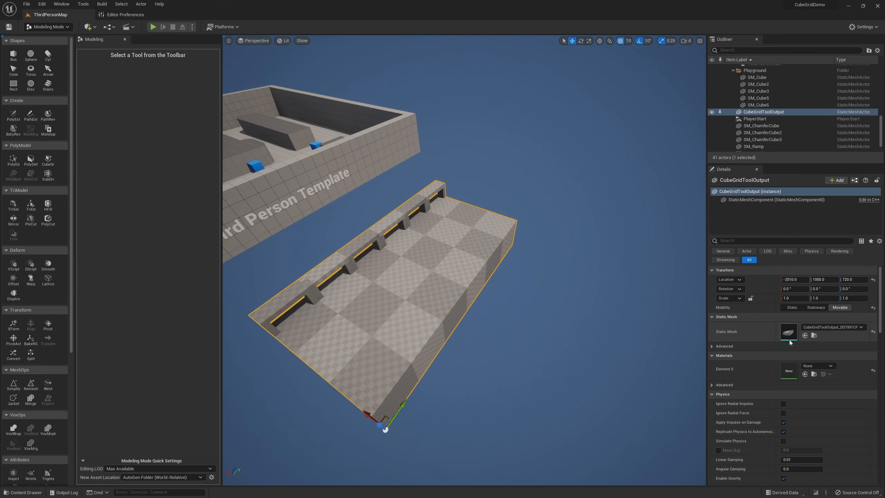
# Duplicate the railed platform along Y to 1600 so the copy butts against the original.
pyautogui.press('d')
pyautogui.moveTo(528, 322)
pyautogui.mouseDown(button='right')
pyautogui.moveTo(463, 322)
pyautogui.moveTo(528, 322)
pyautogui.mouseUp(button='right')
pyautogui.press('d')
pyautogui.moveTo(424, 379)
pyautogui.mouseDown(button='right')
pyautogui.moveTo(390, 380)
pyautogui.moveTo(438, 379)
pyautogui.mouseUp(button='right')
pyautogui.press('a')
pyautogui.moveTo(414, 335); pyautogui.dragTo(430, 344, button='right')
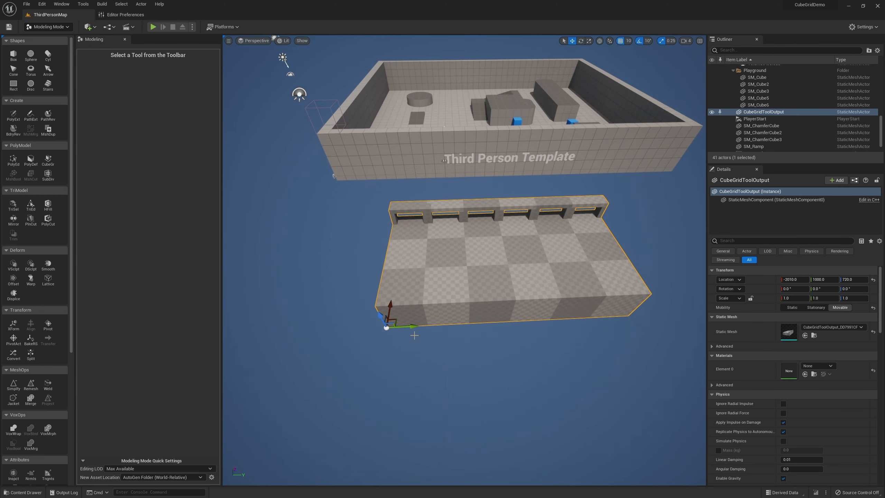
pyautogui.keyDown('alt'); pyautogui.moveTo(411, 326); pyautogui.dragTo(645, 298); pyautogui.keyUp('alt')
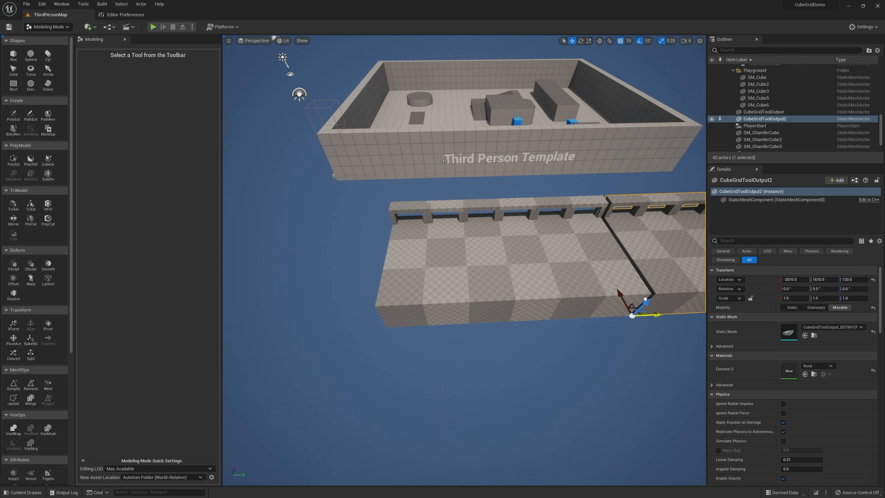
# Duplicate the second platform along Y to 2200 to extend the walkway with a third section.
pyautogui.press('d')
pyautogui.moveTo(593, 313)
pyautogui.mouseDown(button='right')
pyautogui.moveTo(559, 313)
pyautogui.moveTo(593, 313)
pyautogui.mouseUp(button='right')
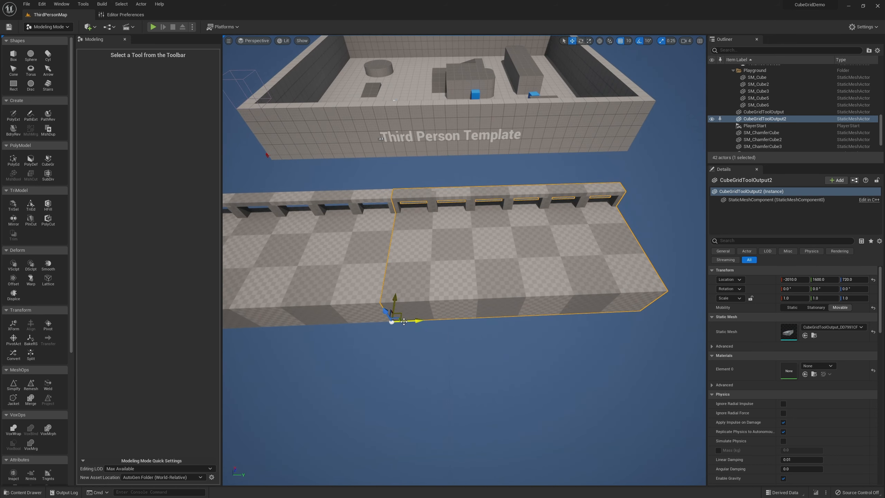
pyautogui.keyDown('alt'); pyautogui.moveTo(418, 320); pyautogui.dragTo(647, 284); pyautogui.keyUp('alt')
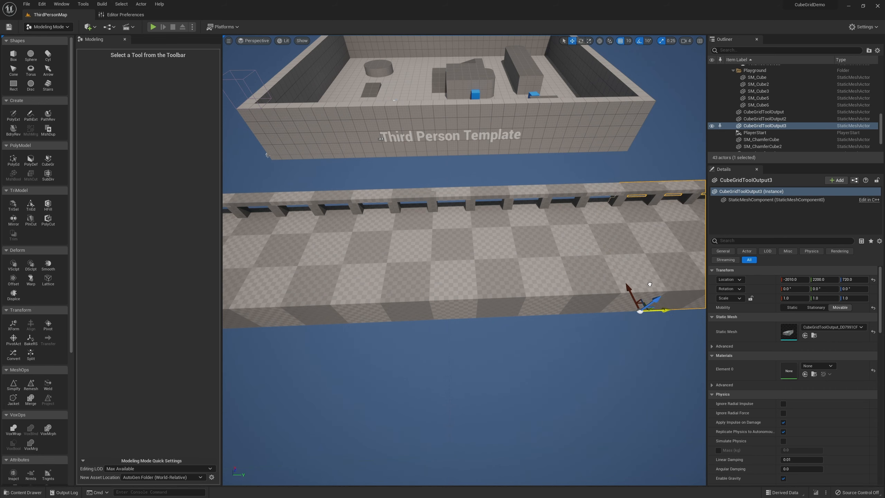
pyautogui.press('d')
pyautogui.moveTo(580, 275); pyautogui.dragTo(470, 283, button='right')
pyautogui.press('s')
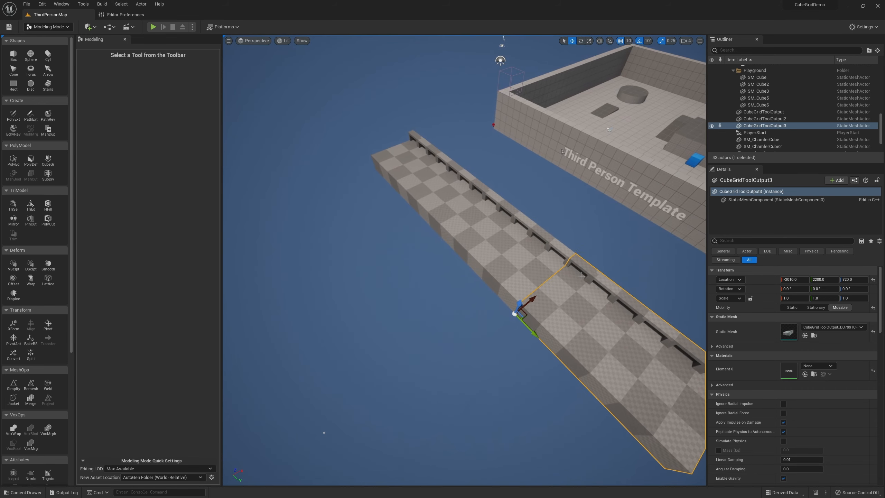
# Select the original first platform section and open it for editing in the Cube Grid tool.
pyautogui.click(481, 307)
pyautogui.keyDown('alt'); pyautogui.moveTo(481, 306); pyautogui.dragTo(658, 269); pyautogui.keyUp('alt')
pyautogui.moveTo(466, 246)
pyautogui.keyDown('alt'); pyautogui.mouseDown()
pyautogui.moveTo(554, 244)
pyautogui.moveTo(508, 272)
pyautogui.moveTo(456, 247)
pyautogui.mouseUp(); pyautogui.keyUp('alt')
pyautogui.click(467, 247)
pyautogui.click(442, 382)
pyautogui.keyDown('alt'); pyautogui.moveTo(556, 360); pyautogui.dragTo(463, 356); pyautogui.keyUp('alt')
pyautogui.moveTo(267, 247); pyautogui.dragTo(282, 243, button='right')
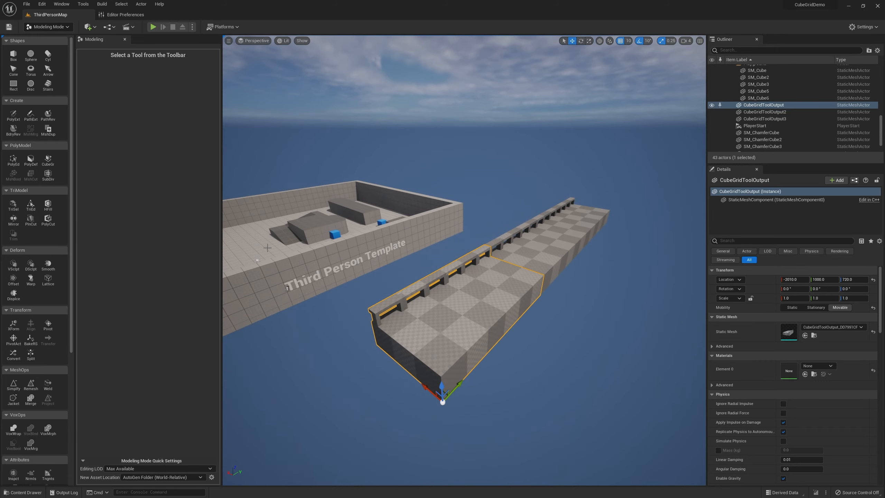
pyautogui.click(49, 160)
pyautogui.moveTo(472, 303); pyautogui.dragTo(522, 317, button='right')
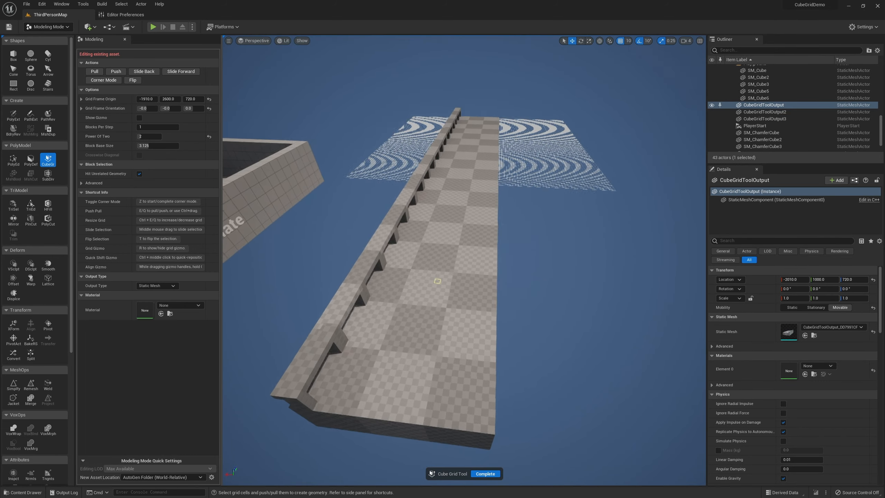
# Build a second rail along the platform's open edge, with a supporting post at its end.
pyautogui.moveTo(438, 281); pyautogui.dragTo(328, 299, button='right')
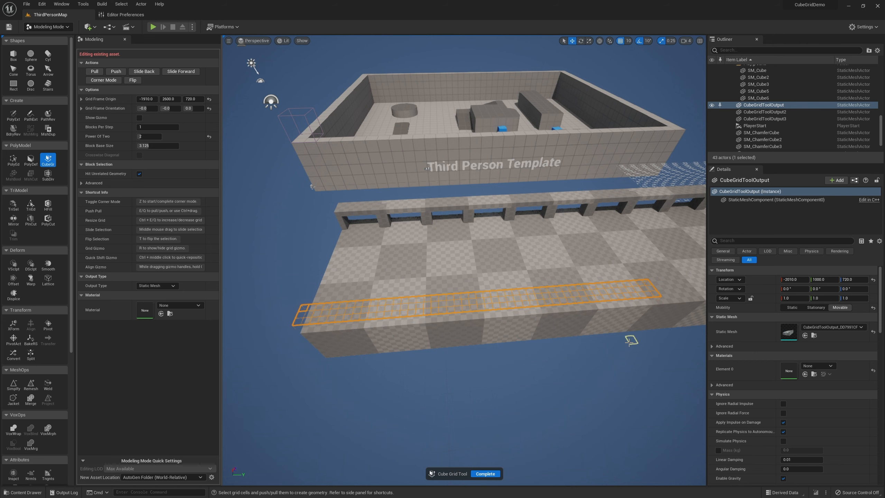
pyautogui.moveTo(464, 260); pyautogui.dragTo(497, 363, button='right')
pyautogui.press('w')
pyautogui.press('e')
pyautogui.press('d')
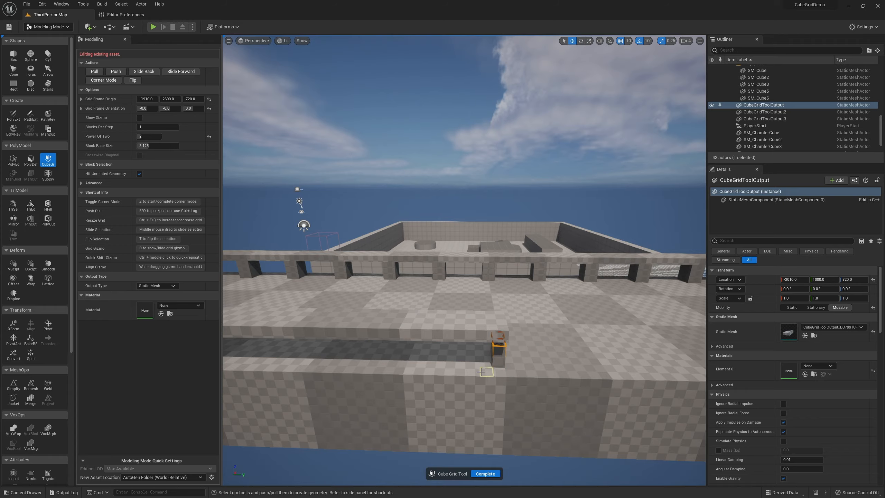
pyautogui.press('a')
# Pull up the first intermediate support posts beneath the new rail from 2 × 2 cell selections.
pyautogui.moveTo(459, 377); pyautogui.dragTo(700, 333, button='right')
pyautogui.press('q')
pyautogui.press('a')
pyautogui.press('d')
pyautogui.press('a')
pyautogui.press('a')
pyautogui.press('q')
pyautogui.press('e')
pyautogui.moveTo(411, 341); pyautogui.dragTo(446, 363, button='right')
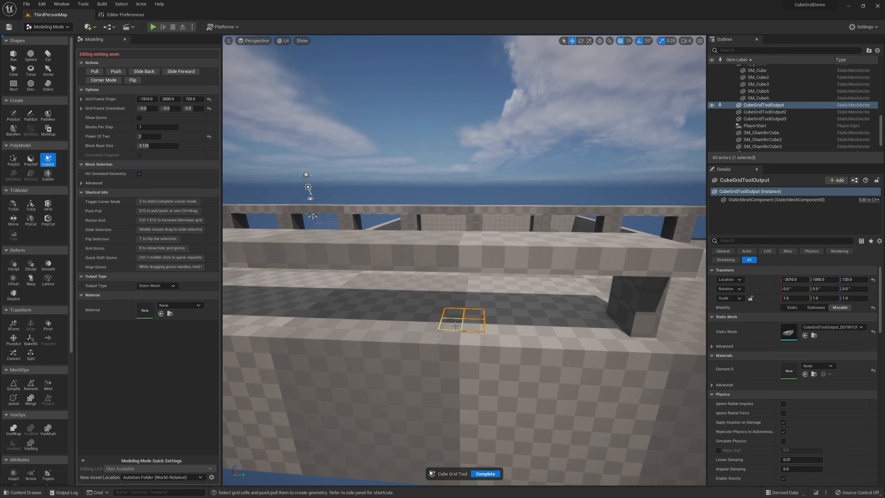
pyautogui.press('e')
pyautogui.press('a')
pyautogui.moveTo(448, 351); pyautogui.dragTo(389, 293, button='right')
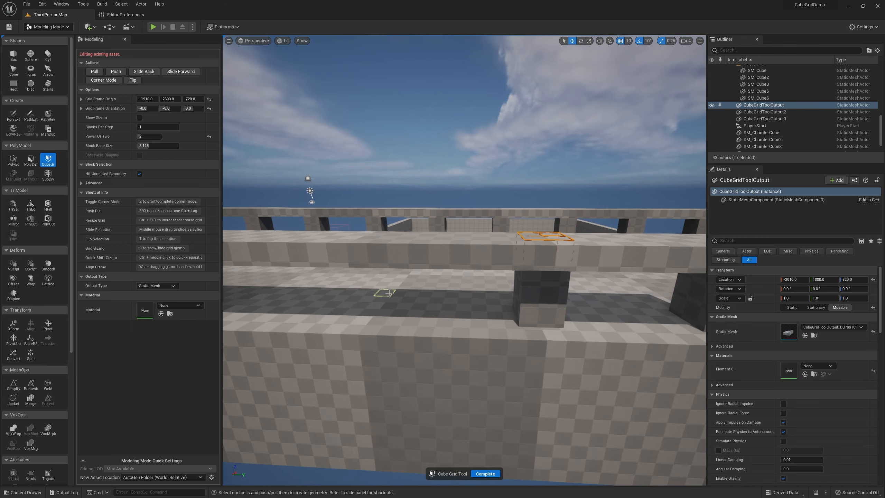
# Pull up another support post under the new rail, one interval further along, four grid steps high.
pyautogui.moveTo(361, 326); pyautogui.dragTo(363, 324, button='right')
pyautogui.press('a')
pyautogui.moveTo(489, 310); pyautogui.dragTo(467, 299)
pyautogui.press('e')
pyautogui.press('e')
pyautogui.press('e')
pyautogui.press('e')
pyautogui.moveTo(397, 300); pyautogui.dragTo(394, 298, button='right')
pyautogui.press('a')
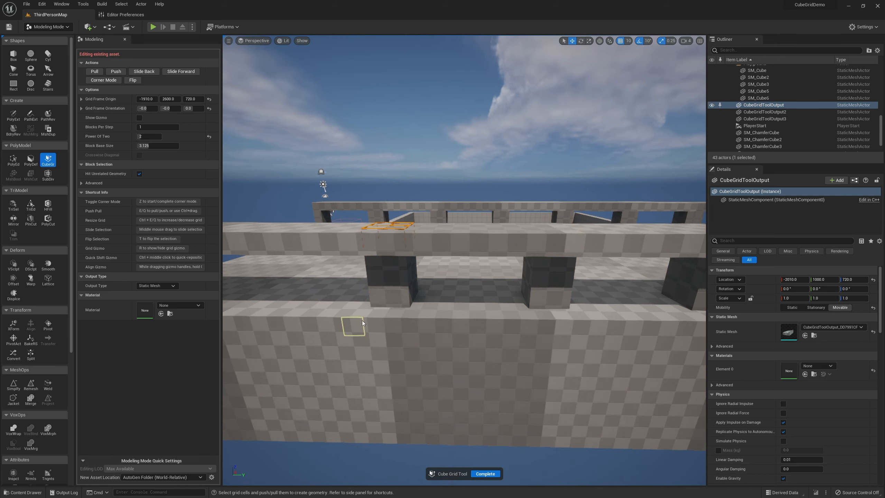
# Pull up one more four-step post under the new rail, continuing toward the platform's remaining end.
pyautogui.moveTo(362, 323); pyautogui.dragTo(406, 289, button='right')
pyautogui.press('a')
pyautogui.moveTo(478, 300); pyautogui.dragTo(452, 294)
pyautogui.press('e')
pyautogui.press('e')
pyautogui.press('e')
pyautogui.press('e')
pyautogui.moveTo(432, 327); pyautogui.dragTo(419, 284, button='right')
pyautogui.press('a')
# Complete the Cube Grid tool to apply the second rail to the shared platform mesh.
pyautogui.moveTo(442, 317); pyautogui.dragTo(554, 293, button='right')
pyautogui.press('d')
pyautogui.press('e')
pyautogui.press('d')
pyautogui.press('s')
pyautogui.press('d')
pyautogui.press('a')
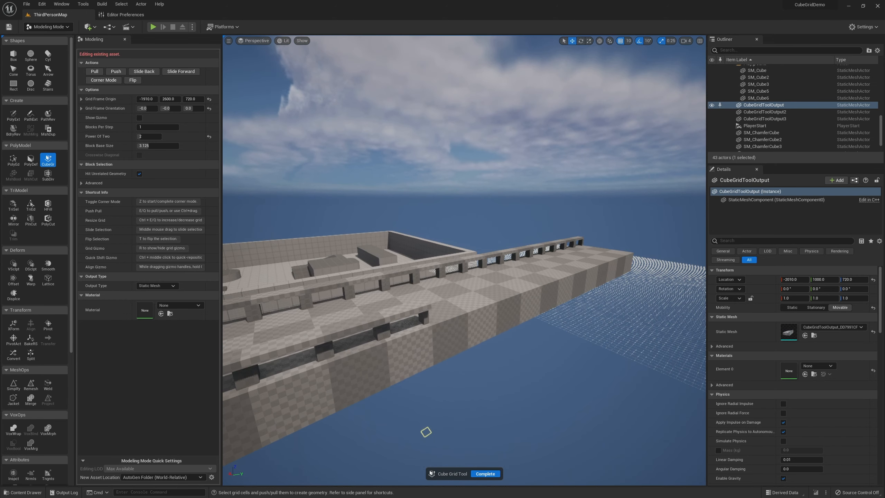
pyautogui.click(491, 473)
# Locate the middle platform's static mesh in the content browser and duplicate that asset.
pyautogui.press('d')
pyautogui.moveTo(539, 452); pyautogui.dragTo(456, 449, button='right')
pyautogui.moveTo(569, 331); pyautogui.dragTo(536, 319, button='right')
pyautogui.click(569, 332)
pyautogui.press('a')
pyautogui.click(479, 343)
pyautogui.moveTo(480, 351); pyautogui.dragTo(479, 395, button='right')
pyautogui.press('w')
pyautogui.moveTo(479, 351); pyautogui.dragTo(479, 373, button='right')
pyautogui.press('s')
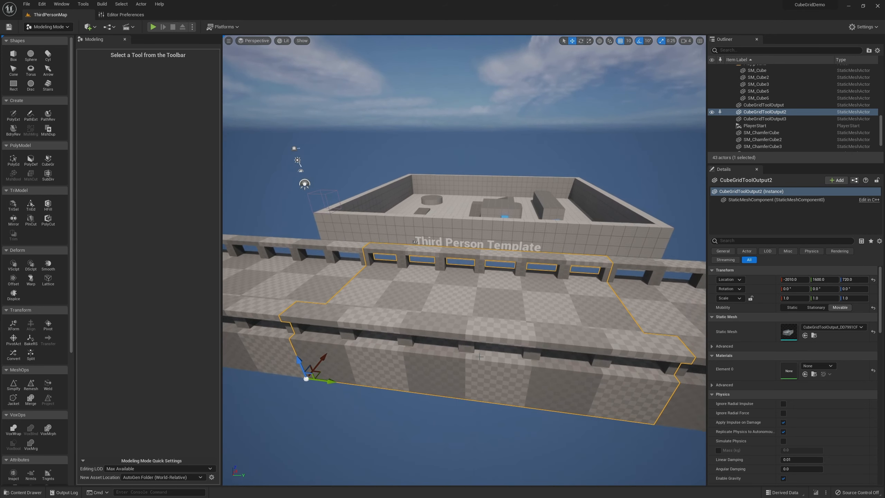
pyautogui.click(814, 335)
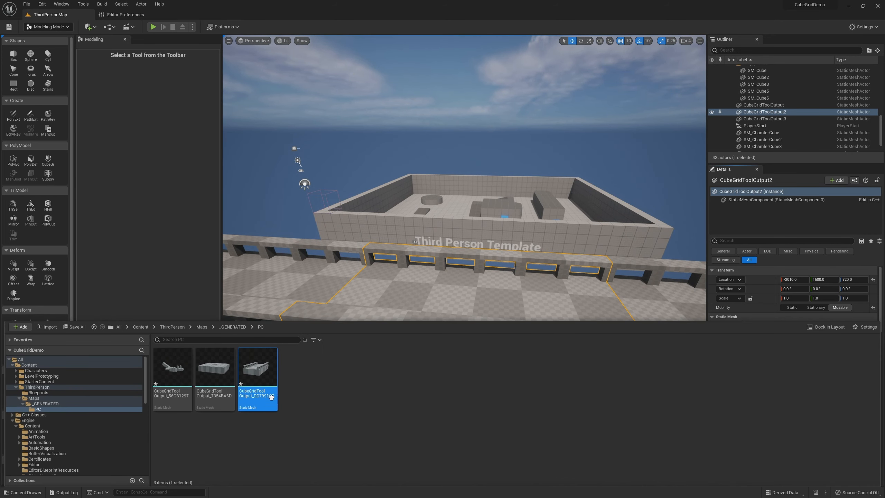
pyautogui.rightClick(277, 359)
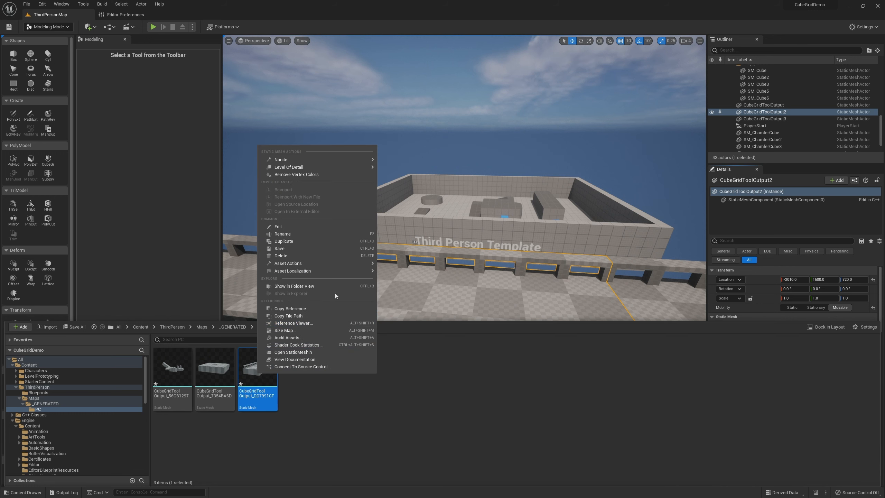
pyautogui.click(283, 241)
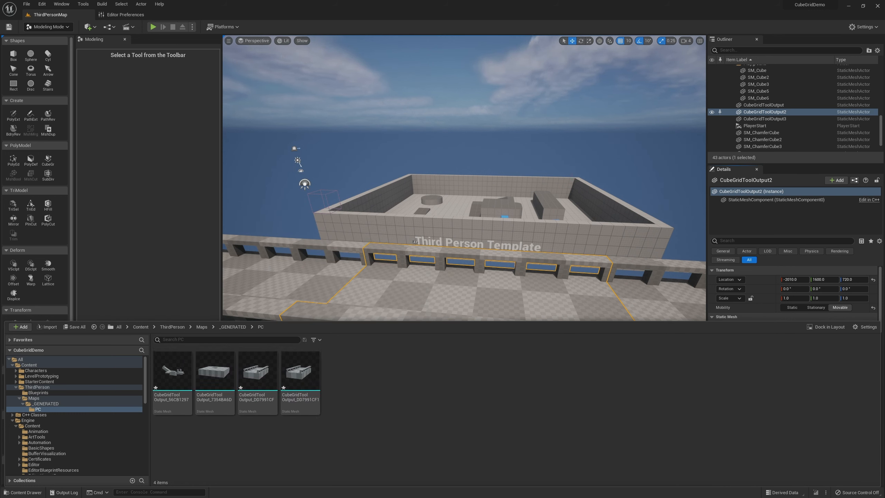
# Assign the duplicated static mesh to the middle platform so it no longer shares its neighbours' mesh.
pyautogui.click(296, 377)
pyautogui.moveTo(417, 272); pyautogui.dragTo(418, 314, button='right')
pyautogui.moveTo(549, 281); pyautogui.dragTo(550, 239, button='right')
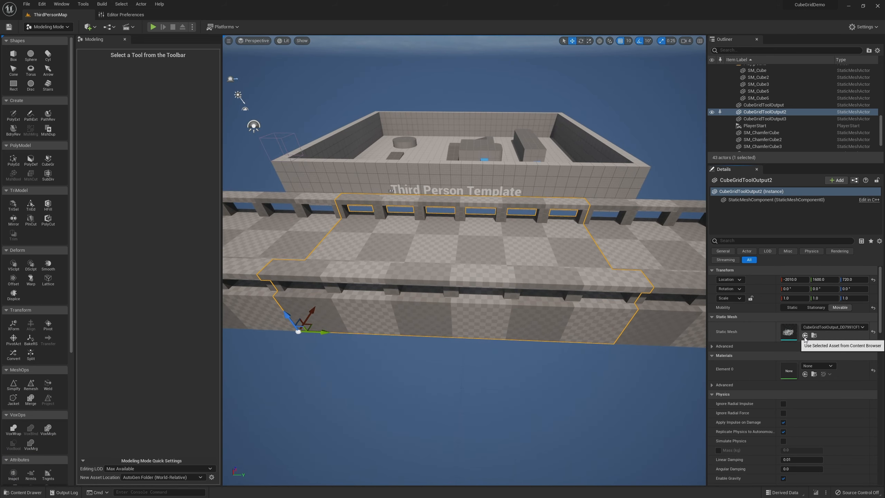
pyautogui.moveTo(618, 353)
pyautogui.mouseDown(button='right')
pyautogui.moveTo(610, 328)
pyautogui.moveTo(609, 339)
pyautogui.mouseUp(button='right')
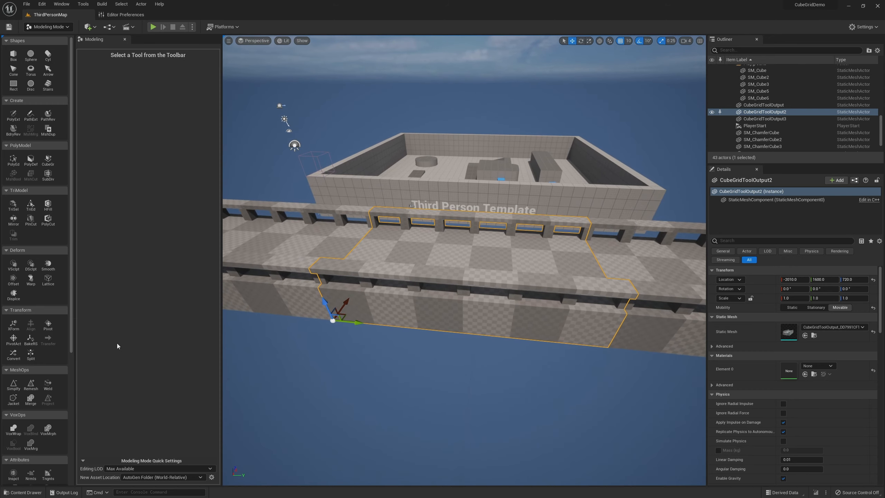
# Add small raised blocks to the middle platform only with the Cube Grid tool and complete the edit.
pyautogui.click(48, 160)
pyautogui.moveTo(428, 257); pyautogui.dragTo(462, 256, button='right')
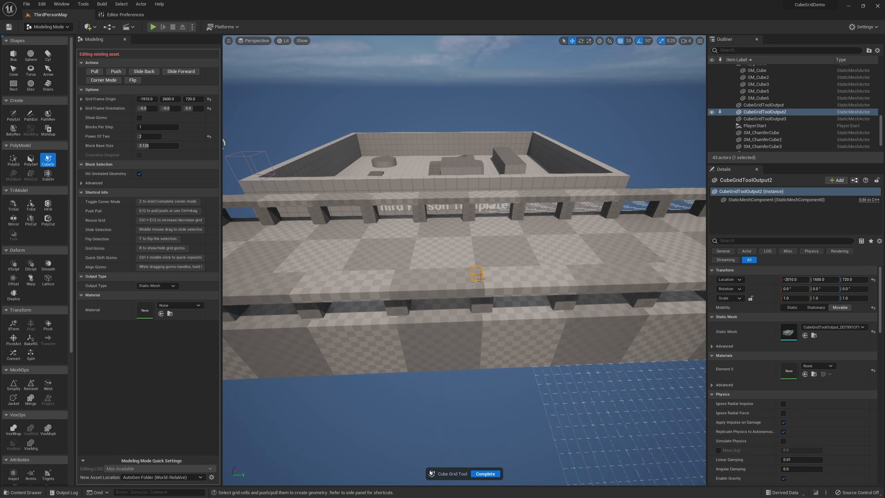
pyautogui.moveTo(505, 220); pyautogui.dragTo(661, 244, button='right')
pyautogui.moveTo(531, 422); pyautogui.dragTo(531, 403, button='right')
pyautogui.click(485, 473)
pyautogui.moveTo(584, 322); pyautogui.dragTo(558, 319, button='right')
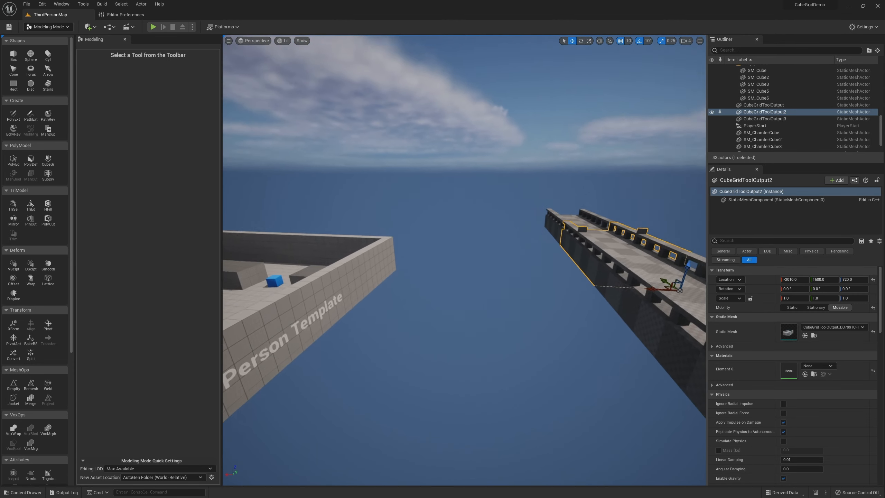
# Delete all three railed platform sections, CubeGridToolOutput through CubeGridToolOutput3, from the level.
pyautogui.press('f')
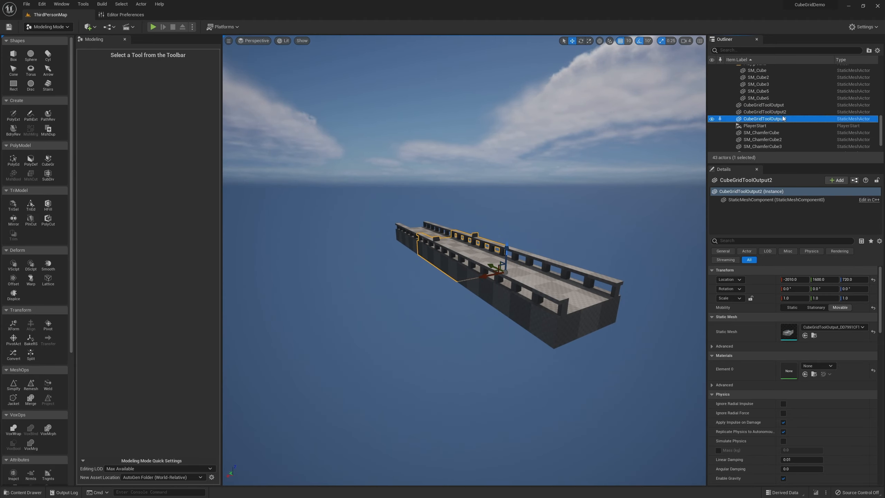
pyautogui.keyDown('shift'); pyautogui.click(783, 106); pyautogui.keyUp('shift')
pyautogui.press('Delete')
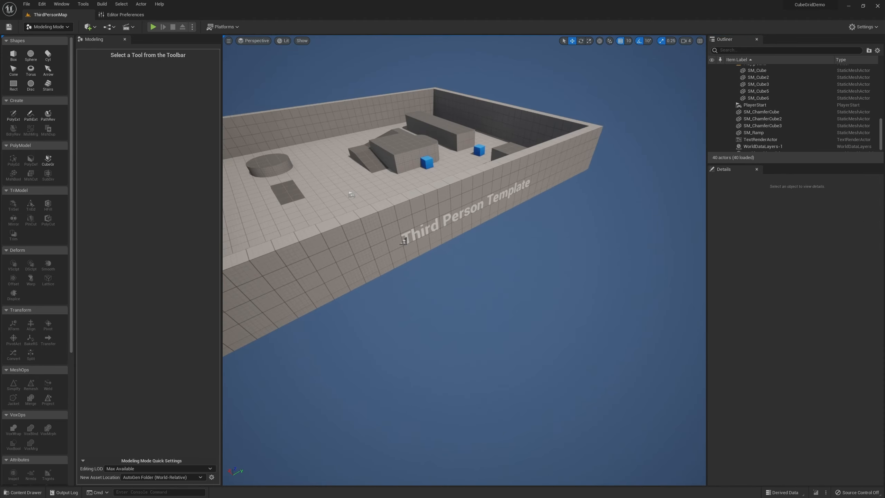
# Delete the small ramp near the cylinder and the arena's floor slab, SM_Cube.
pyautogui.press('w')
pyautogui.moveTo(464, 260); pyautogui.dragTo(369, 260, button='right')
pyautogui.press('d')
pyautogui.press('s')
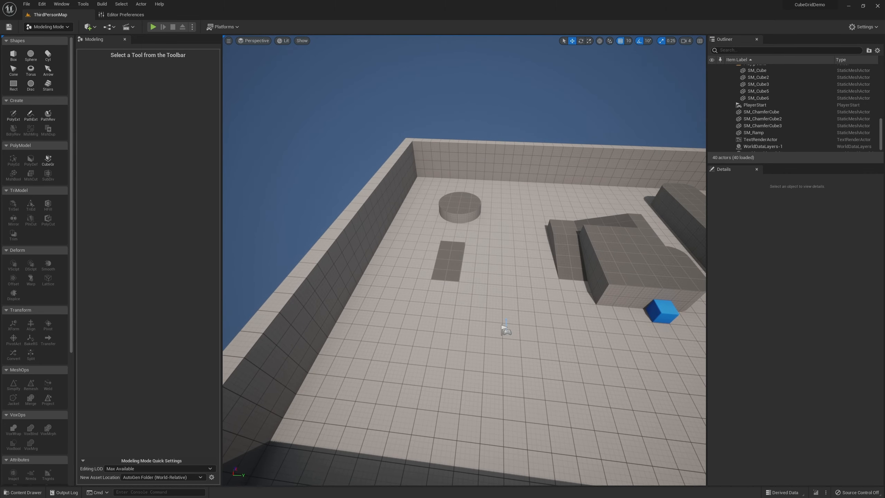
pyautogui.click(448, 259)
pyautogui.press('Delete')
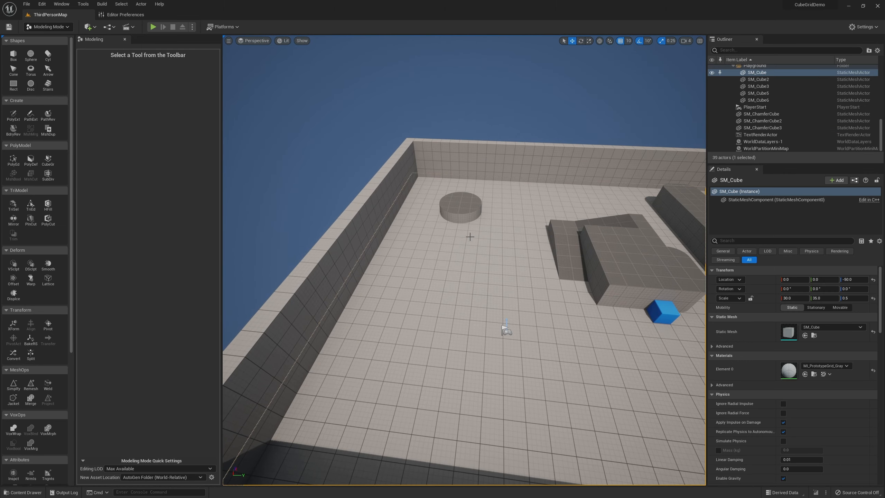
pyautogui.press('f')
pyautogui.press('Delete')
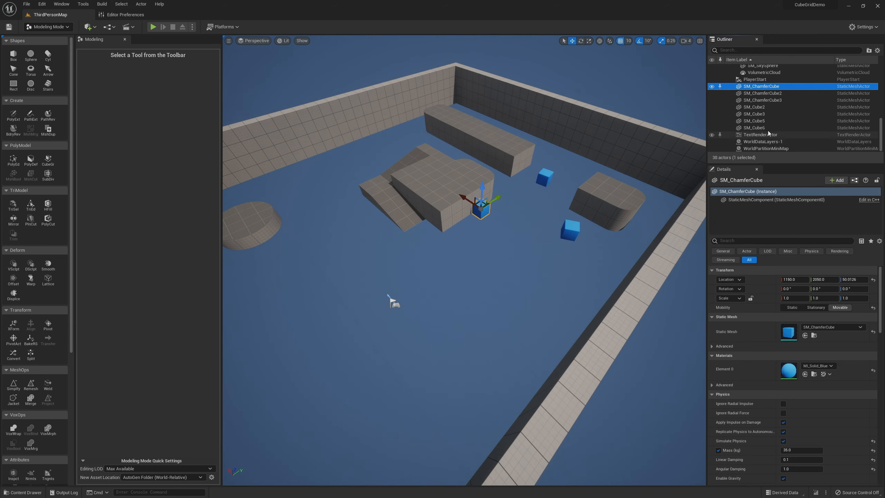
# Delete the chamfer cubes, the arena walls SM_Cube2 to SM_Cube6 and the template's text actor.
pyautogui.keyDown('shift'); pyautogui.click(769, 128); pyautogui.keyUp('shift')
pyautogui.press('Delete')
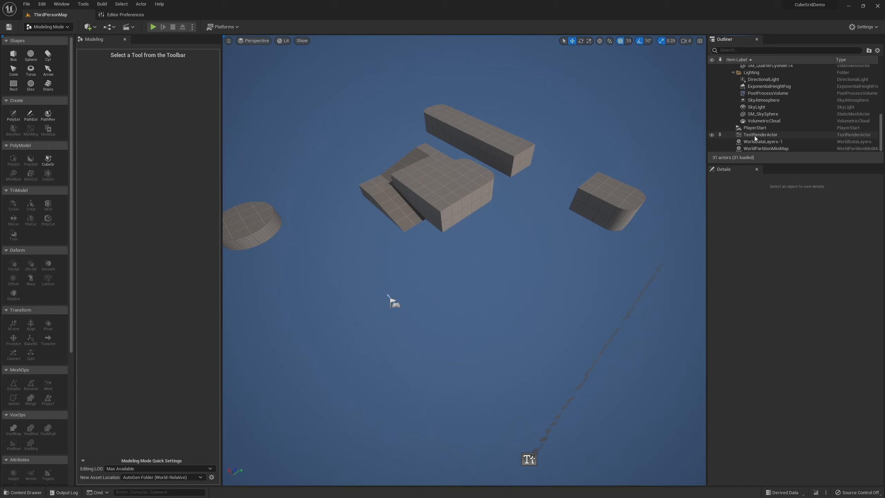
pyautogui.moveTo(646, 170); pyautogui.dragTo(646, 170, button='right')
# Delete the playground folders and all remaining block meshes from SM_Cube4 through SM_Ramp3.
pyautogui.scroll(1, 753, 126)
pyautogui.scroll(2, 754, 126)
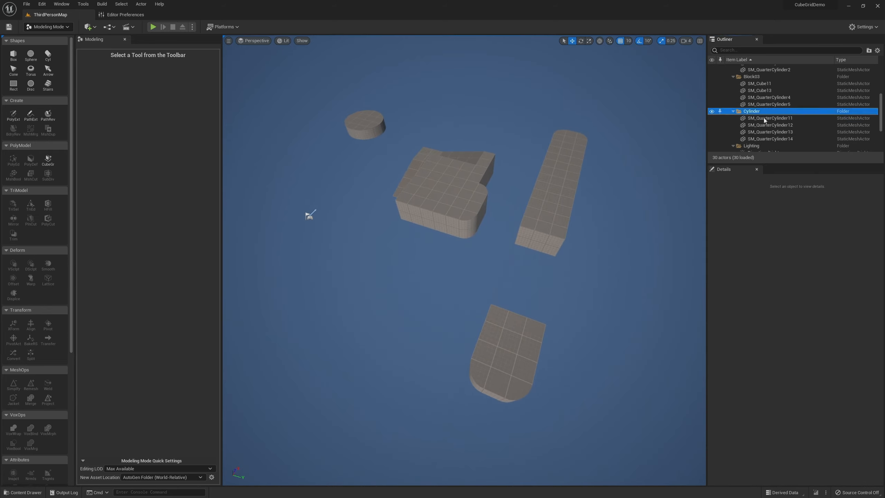
pyautogui.scroll(2, 763, 107)
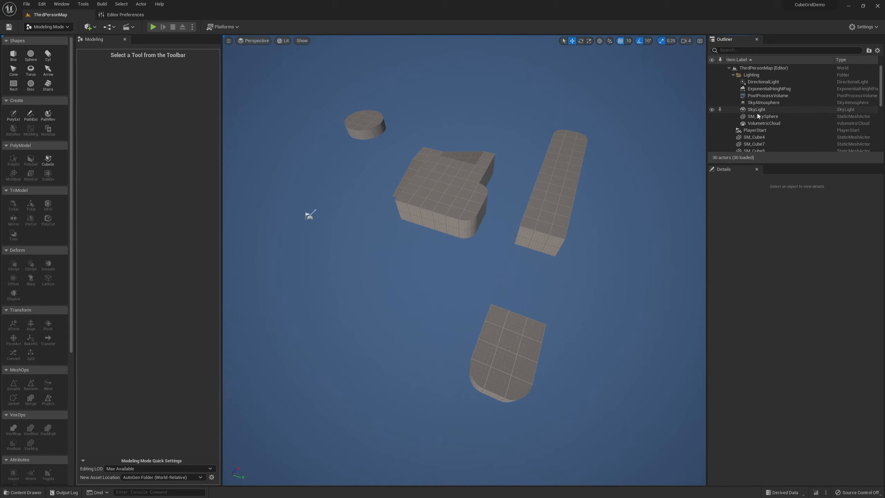
pyautogui.scroll(-1, 759, 117)
pyautogui.click(761, 117)
pyautogui.scroll(-5, 763, 125)
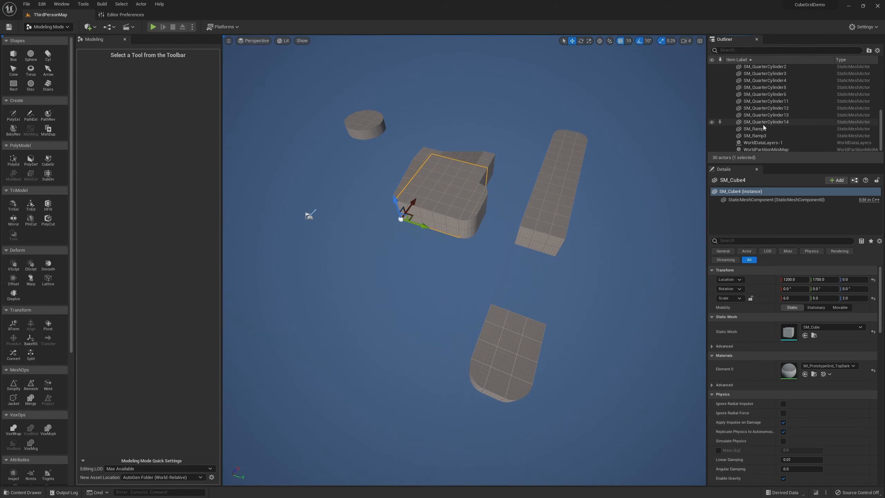
pyautogui.keyDown('shift'); pyautogui.click(759, 133); pyautogui.keyUp('shift')
pyautogui.press('Delete')
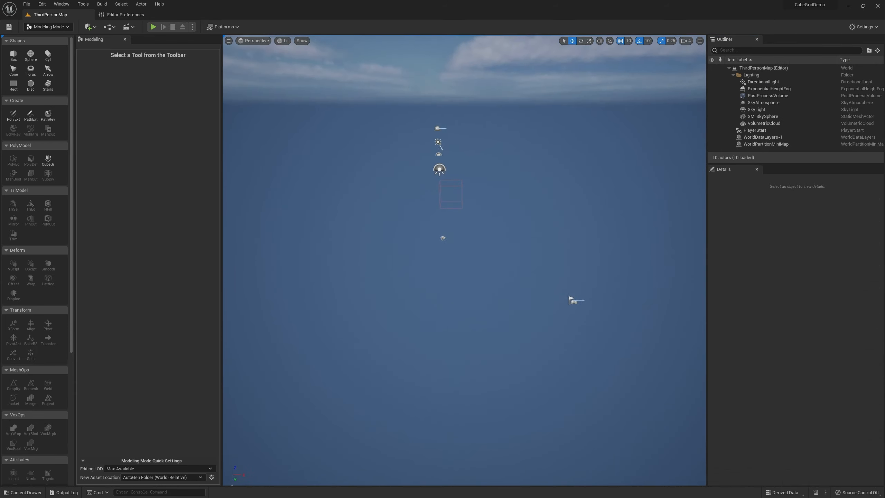
# Start a new Cube Grid asset, move the grid origin to 490, 1600, 720 and set Power of Two to 5.
pyautogui.moveTo(464, 260); pyautogui.dragTo(508, 291, button='right')
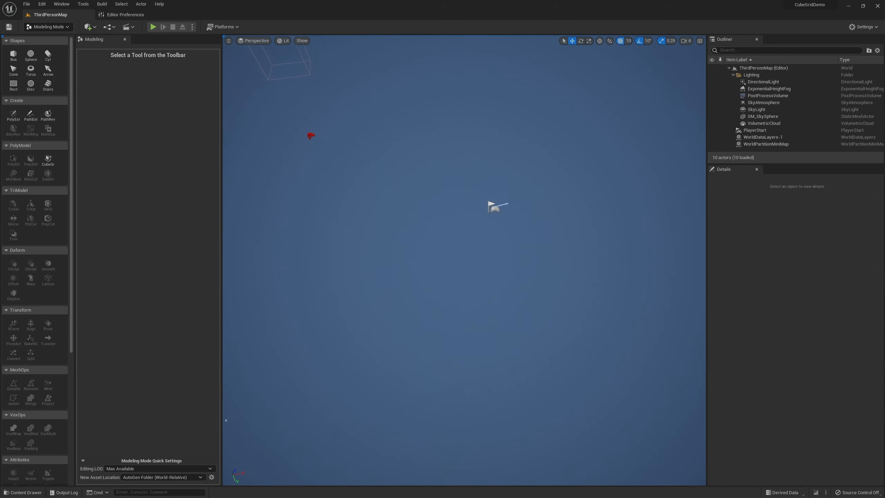
pyautogui.click(49, 160)
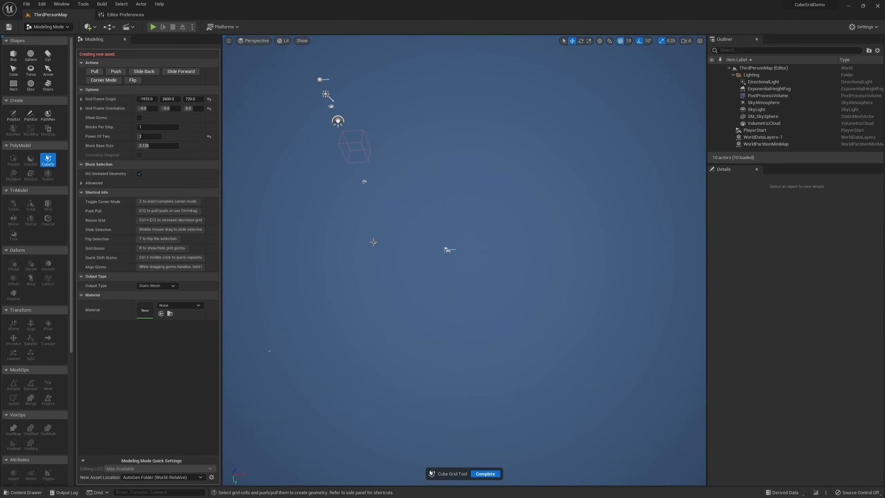
pyautogui.hotkey('ctrl', 'e')
pyautogui.hotkey('ctrl', 'e')
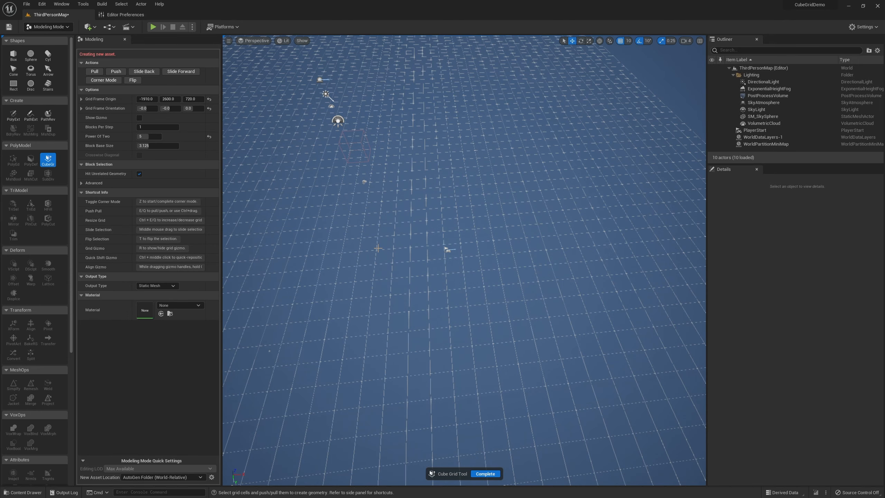
pyautogui.hotkey('ctrl', 'e')
pyautogui.press('r')
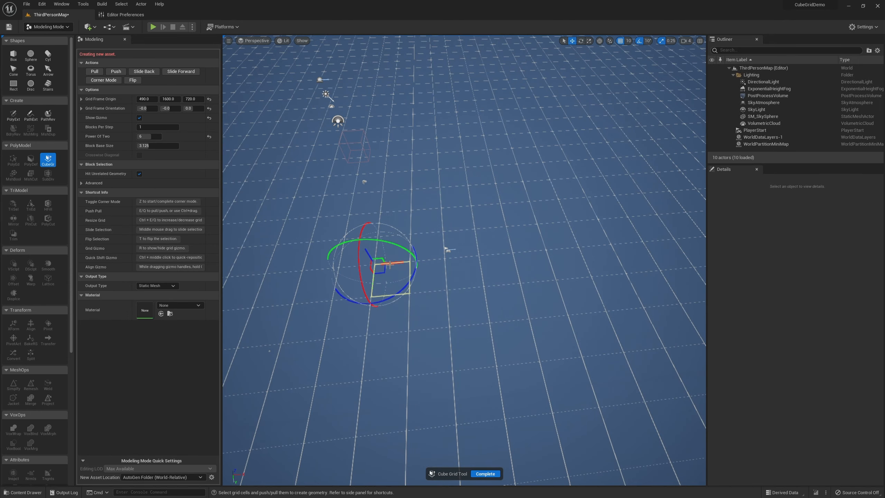
pyautogui.hotkey('ctrl', 'e')
pyautogui.press('r')
pyautogui.moveTo(392, 266)
pyautogui.mouseDown(button='right')
pyautogui.moveTo(379, 230)
pyautogui.moveTo(376, 272)
pyautogui.mouseUp(button='right')
pyautogui.hotkey('ctrl', 'q')
pyautogui.hotkey('ctrl', 'q')
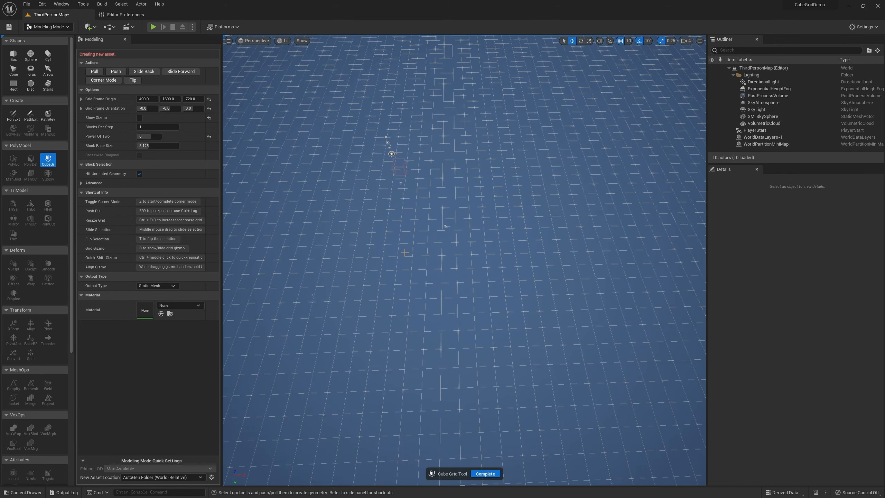
# Pull up a large rectangular floor slab from the grid by two steps and complete the Cube Grid tool.
pyautogui.moveTo(345, 179); pyautogui.dragTo(616, 360)
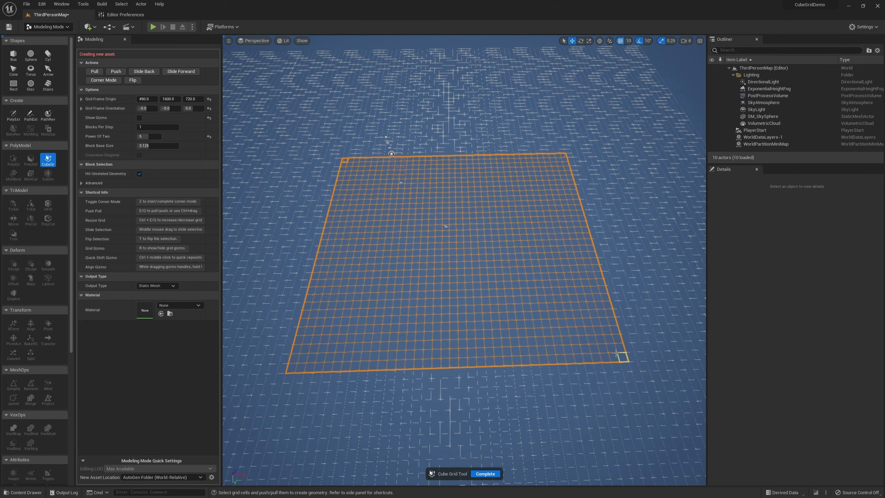
pyautogui.press('e')
pyautogui.press('e')
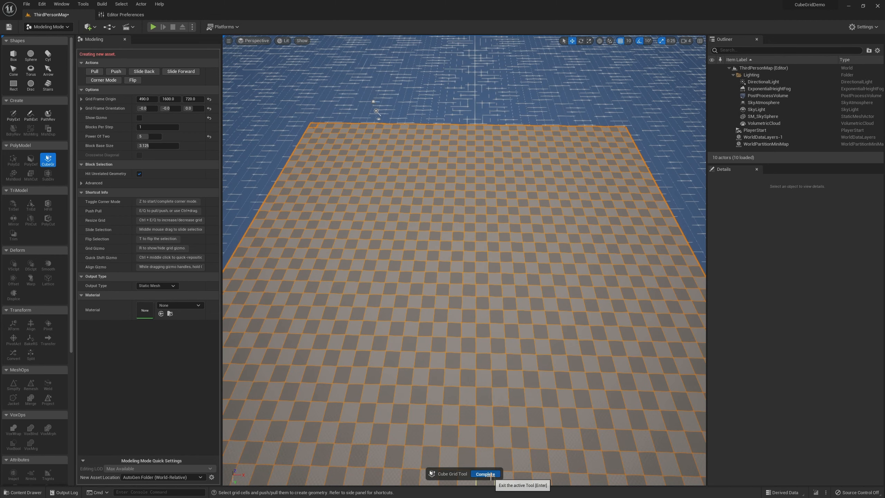
pyautogui.click(485, 473)
# Raise the PlayerStart above the new floor slab to a Z location of about 912.
pyautogui.moveTo(463, 260); pyautogui.dragTo(457, 155, button='right')
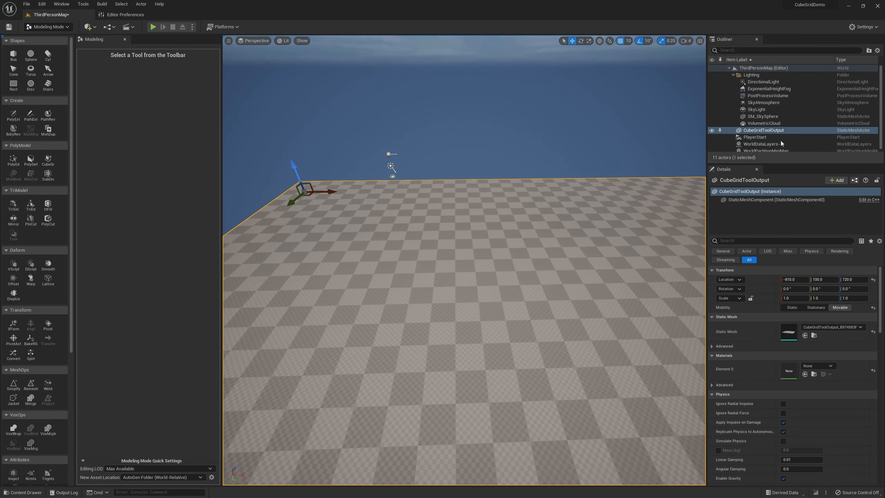
pyautogui.click(765, 137)
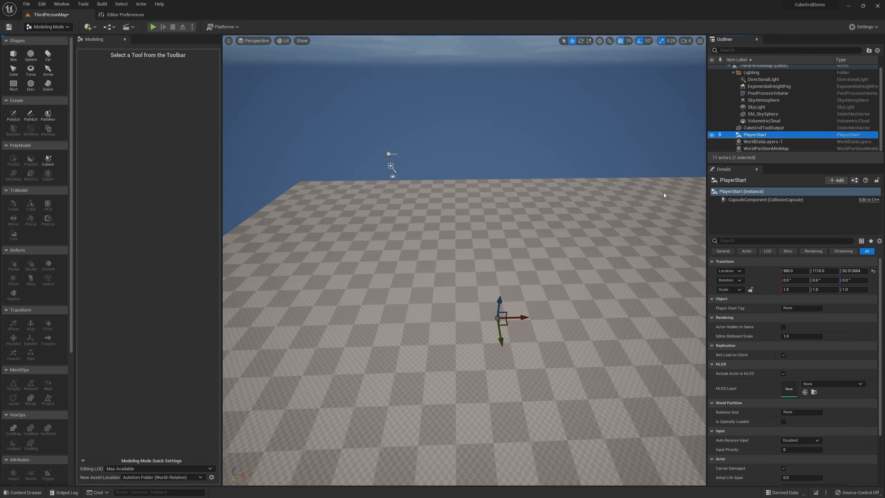
pyautogui.moveTo(499, 302); pyautogui.dragTo(499, 301)
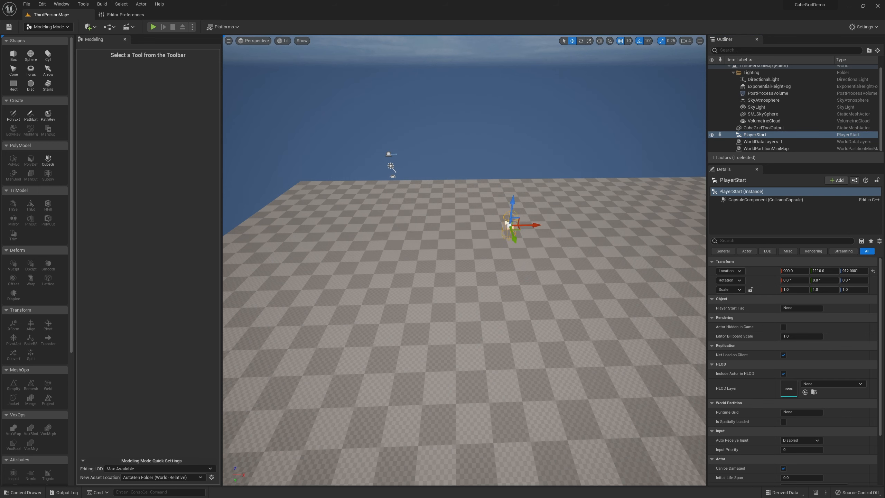
pyautogui.moveTo(374, 132); pyautogui.dragTo(390, 154, button='right')
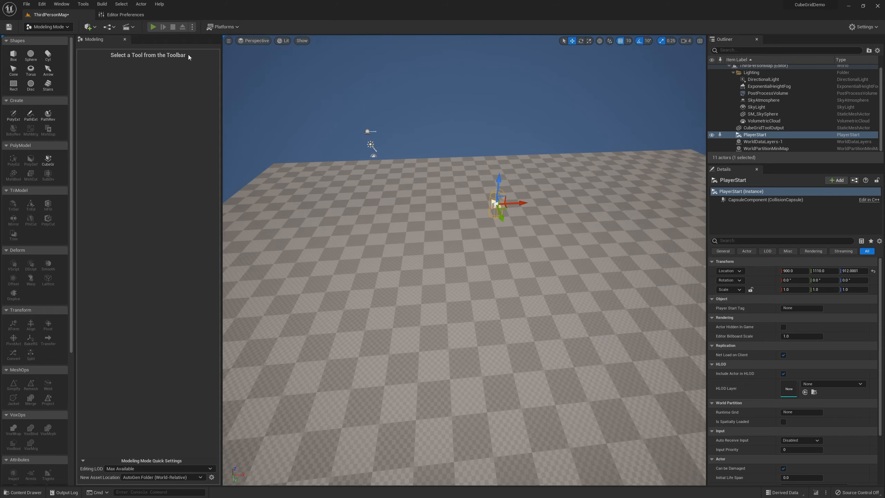
# Play the level in the editor to test running on the new floor, and stop the session.
pyautogui.click(153, 26)
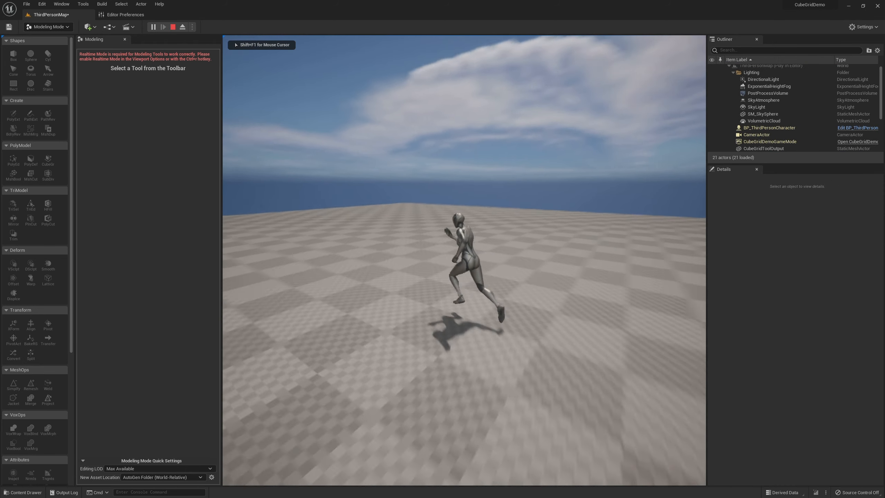
pyautogui.press('Escape')
pyautogui.moveTo(653, 259); pyautogui.dragTo(703, 275, button='right')
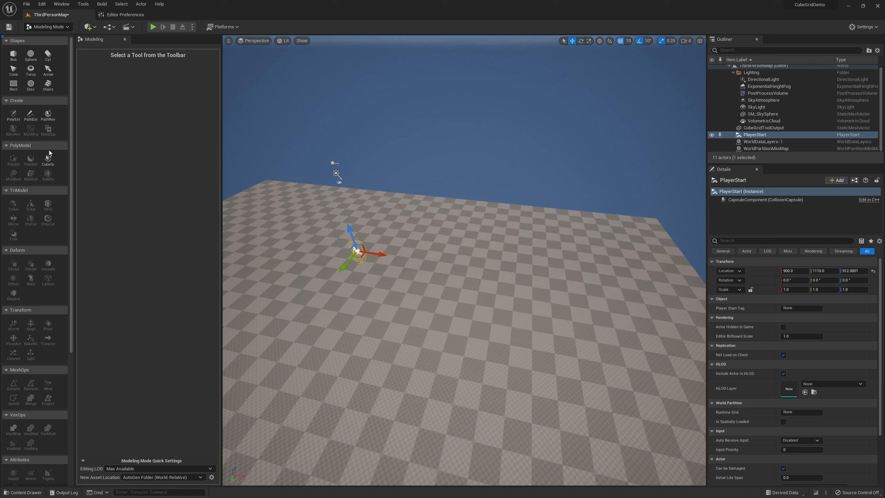
pyautogui.click(550, 155)
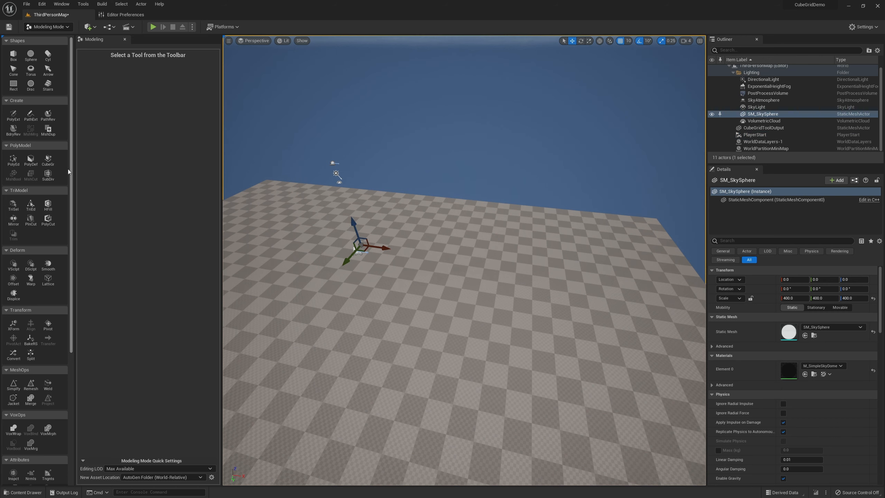
pyautogui.click(48, 159)
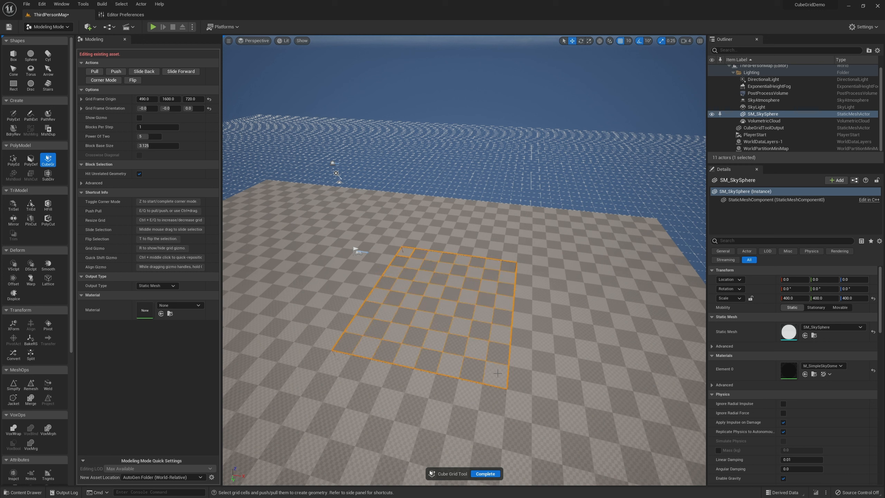
pyautogui.hotkey('shift', 'e')
pyautogui.hotkey('shift', 'e')
pyautogui.hotkey('shift', 'e')
pyautogui.hotkey('shift', 'e')
pyautogui.hotkey('shift', 'e')
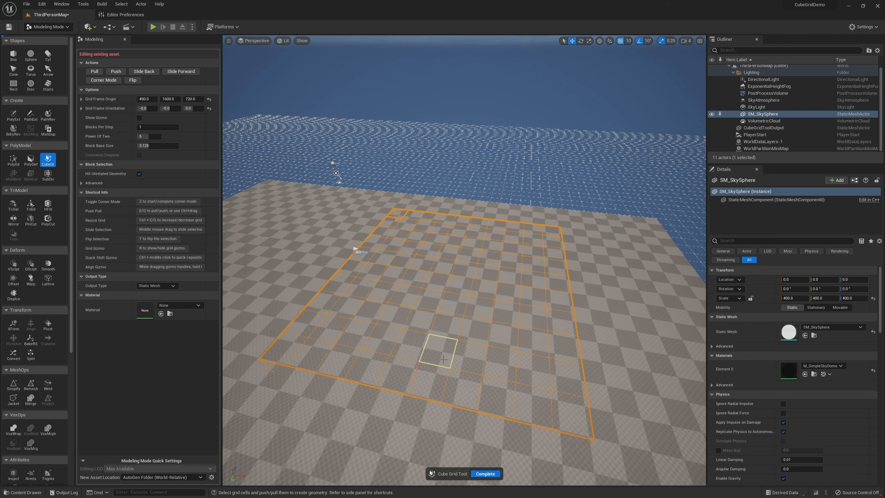
pyautogui.click(485, 473)
pyautogui.moveTo(442, 78); pyautogui.dragTo(441, 77, button='right')
pyautogui.moveTo(615, 154); pyautogui.dragTo(616, 154, button='right')
pyautogui.press('Escape')
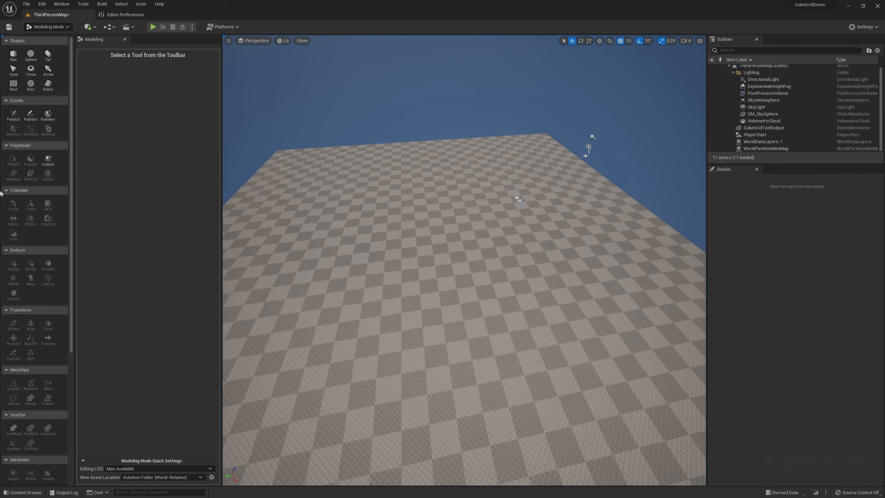
# Start a new Cube Grid asset and pull a rectangular area of the floor beside the PlayerStart up into a tall block.
pyautogui.click(48, 160)
pyautogui.moveTo(457, 264); pyautogui.dragTo(423, 239, button='right')
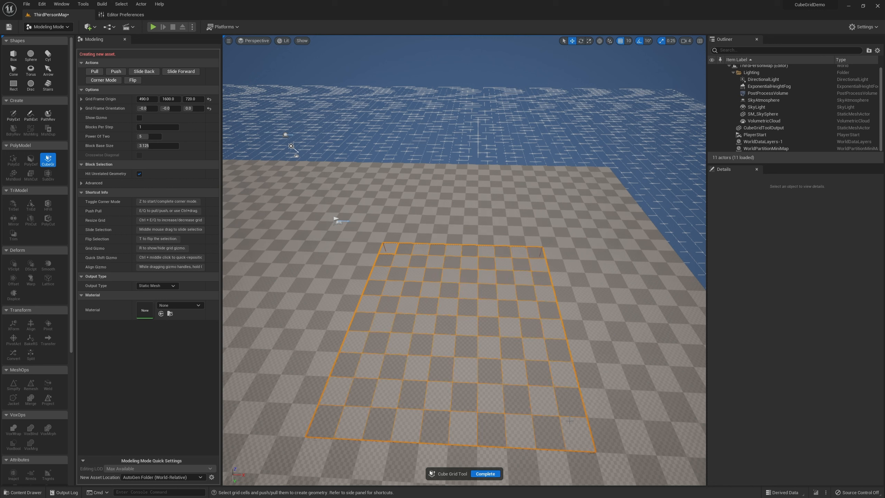
pyautogui.press('e')
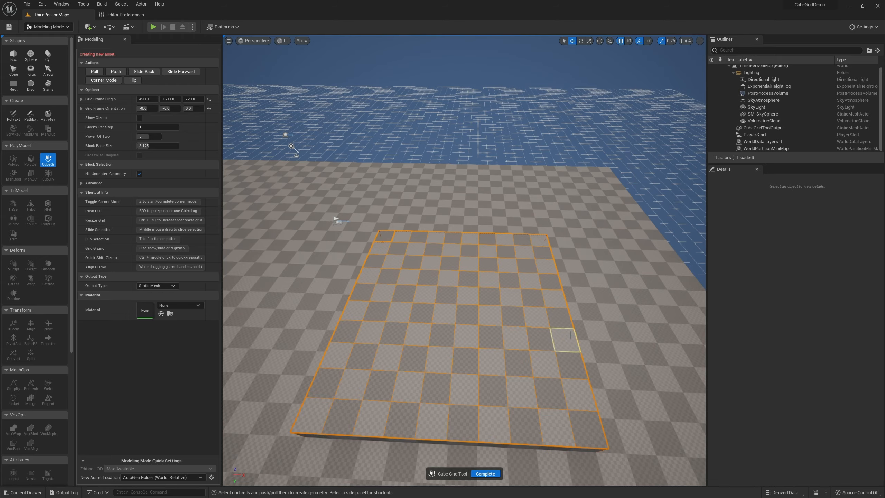
pyautogui.press('d')
pyautogui.moveTo(588, 413); pyautogui.dragTo(455, 361, button='right')
pyautogui.press('e')
pyautogui.press('e')
pyautogui.press('e')
pyautogui.press('e')
pyautogui.press('e')
pyautogui.press('e')
pyautogui.press('e')
pyautogui.press('e')
pyautogui.press('e')
pyautogui.press('e')
pyautogui.press('d')
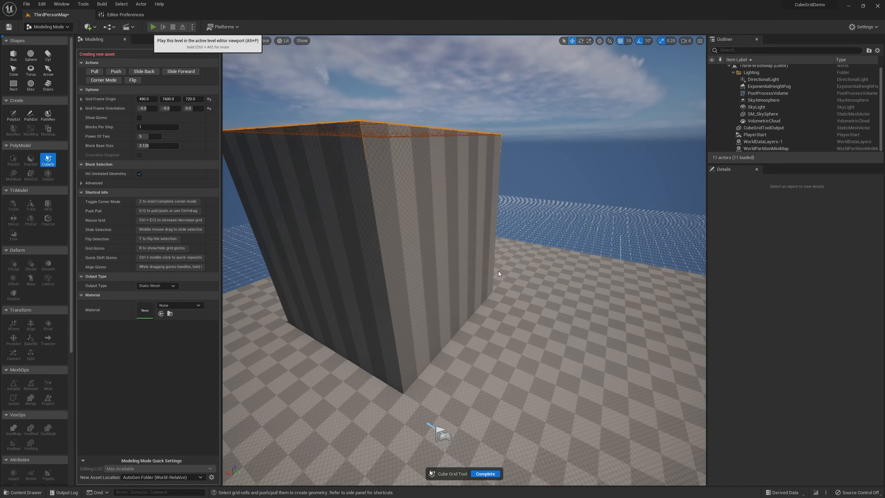
# Play the level twice to compare the tall block with the character's size, stopping each session.
pyautogui.hotkey('alt', 'p')
pyautogui.press('d')
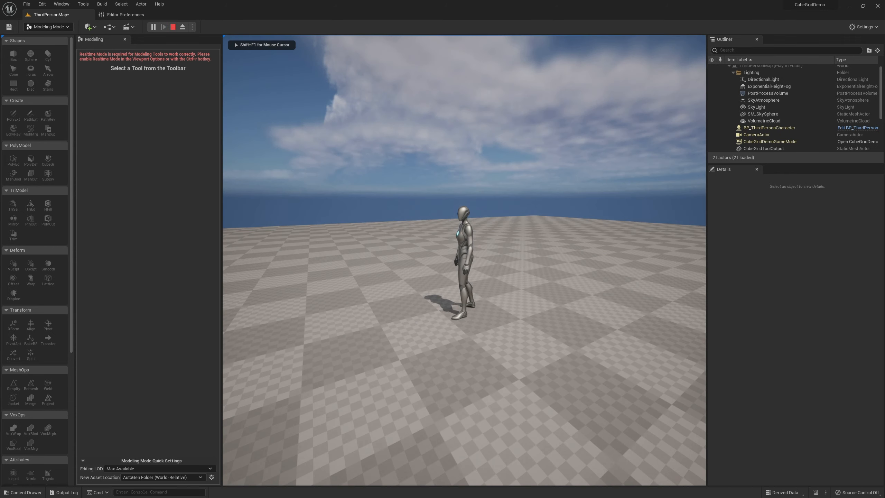
pyautogui.press('Escape')
pyautogui.keyDown('alt'); pyautogui.moveTo(511, 282); pyautogui.dragTo(529, 264); pyautogui.keyUp('alt')
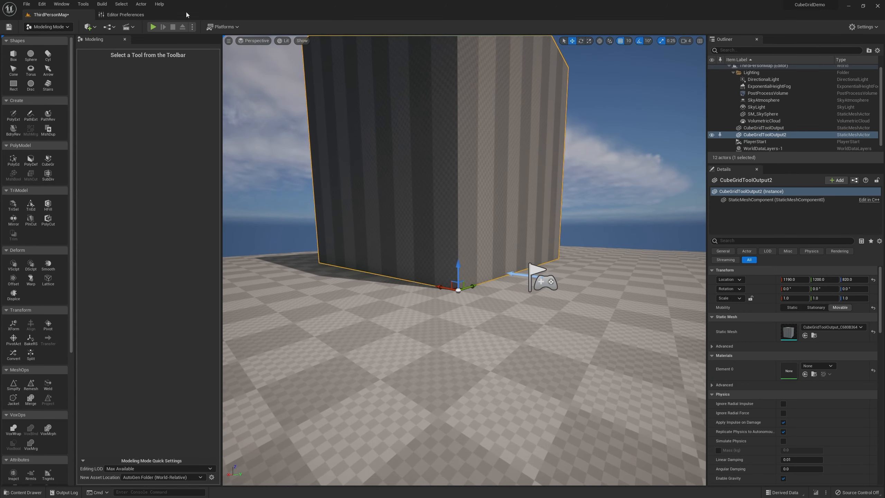
pyautogui.click(153, 27)
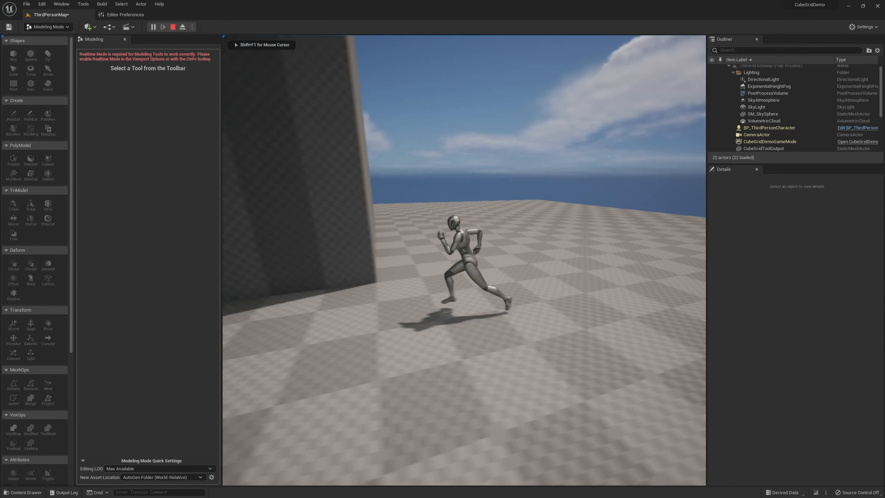
pyautogui.press('d')
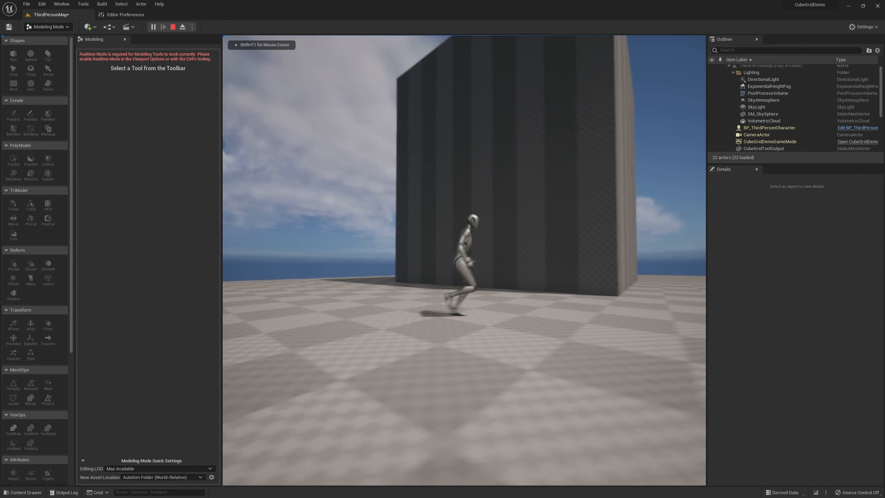
pyautogui.press('Escape')
# Reopen the tall block in Cube Grid, select one entire side wall and pull it outward several steps.
pyautogui.moveTo(463, 260)
pyautogui.mouseDown(button='right')
pyautogui.moveTo(464, 279)
pyautogui.moveTo(487, 209)
pyautogui.moveTo(466, 272)
pyautogui.mouseUp(button='right')
pyautogui.press('d')
pyautogui.press('s')
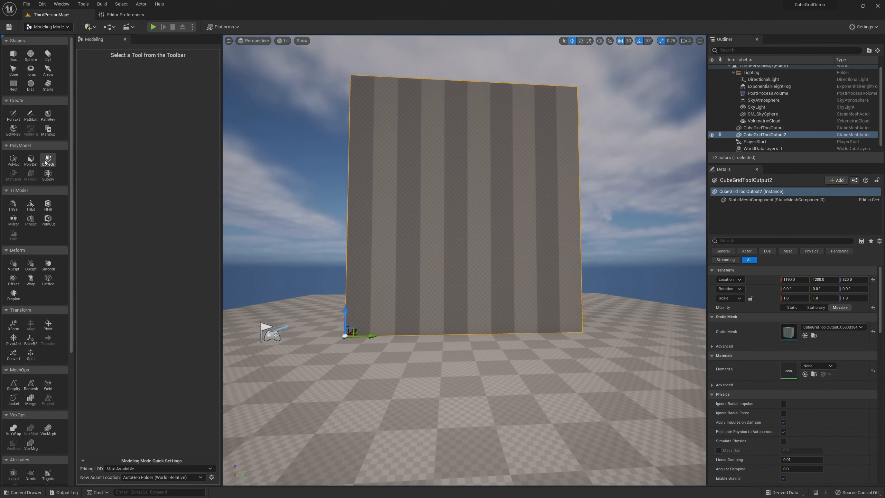
pyautogui.click(47, 160)
pyautogui.moveTo(367, 113); pyautogui.dragTo(541, 312)
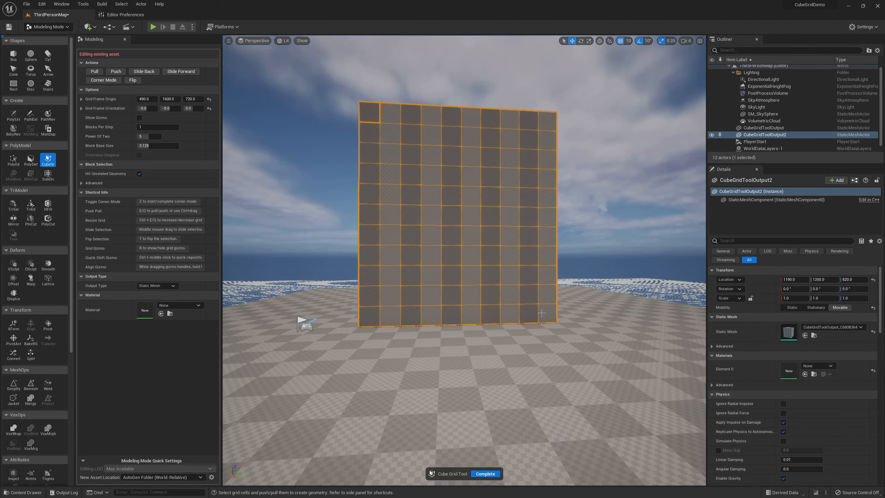
pyautogui.press('e')
pyautogui.press('e')
pyautogui.moveTo(349, 308); pyautogui.dragTo(425, 308, button='right')
pyautogui.press('a')
pyautogui.press('e')
pyautogui.press('e')
pyautogui.press('e')
pyautogui.press('e')
pyautogui.press('e')
pyautogui.press('e')
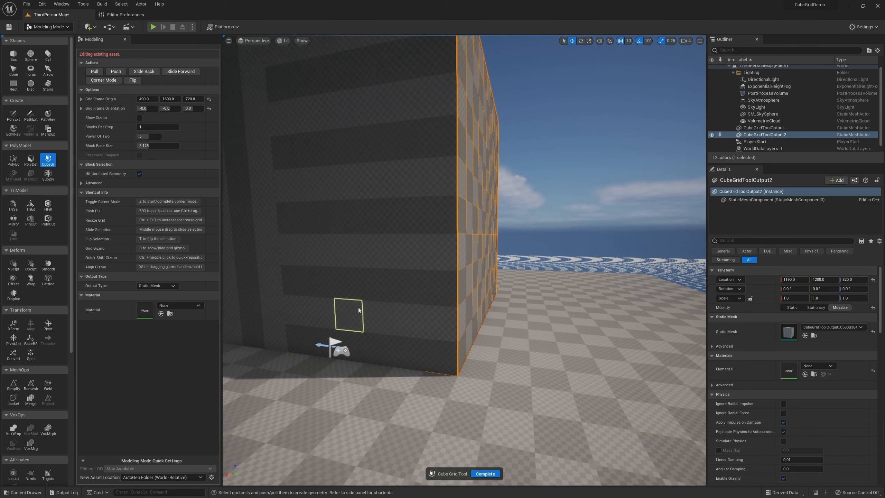
pyautogui.press('e')
# Select the block's entire long wall, pull it outward to enlarge the footprint, and complete the Cube Grid tool.
pyautogui.press('s')
pyautogui.moveTo(401, 313); pyautogui.dragTo(442, 286, button='right')
pyautogui.press('d')
pyautogui.press('w')
pyautogui.press('s')
pyautogui.moveTo(390, 195); pyautogui.dragTo(600, 305)
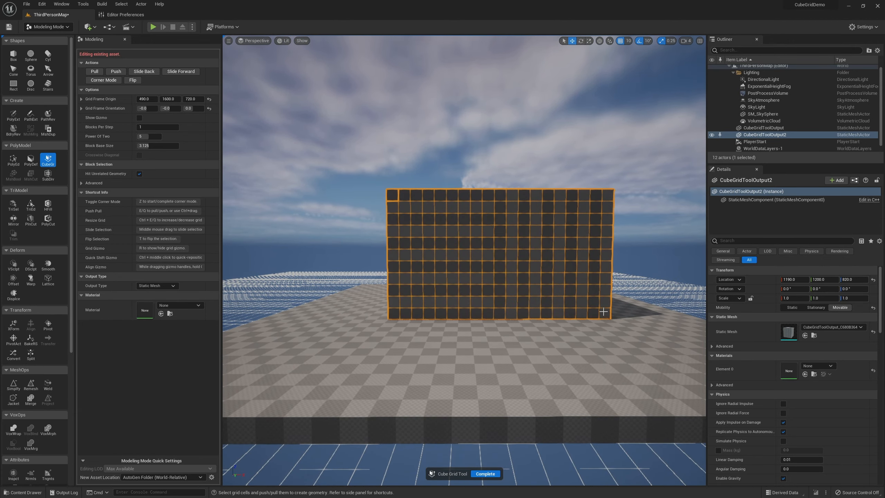
pyautogui.press('e')
pyautogui.press('e')
pyautogui.press('e')
pyautogui.press('e')
pyautogui.press('e')
pyautogui.press('e')
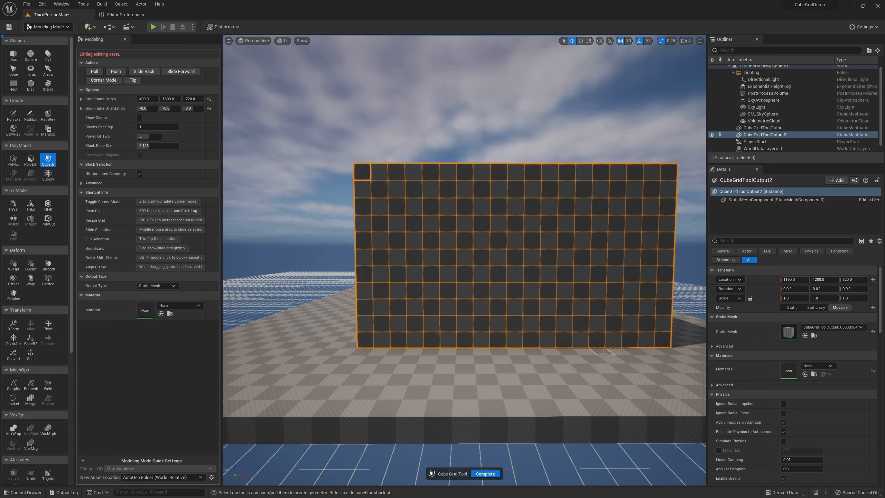
pyautogui.press('e')
pyautogui.press('e')
pyautogui.press('e')
pyautogui.press('e')
pyautogui.press('a')
pyautogui.moveTo(488, 329); pyautogui.dragTo(693, 483, button='right')
pyautogui.click(497, 481)
pyautogui.click(493, 475)
# Edit the enlarged block in Cube Grid again, raise its whole top face several steps and complete the tool.
pyautogui.press('a')
pyautogui.press('a')
pyautogui.press('e')
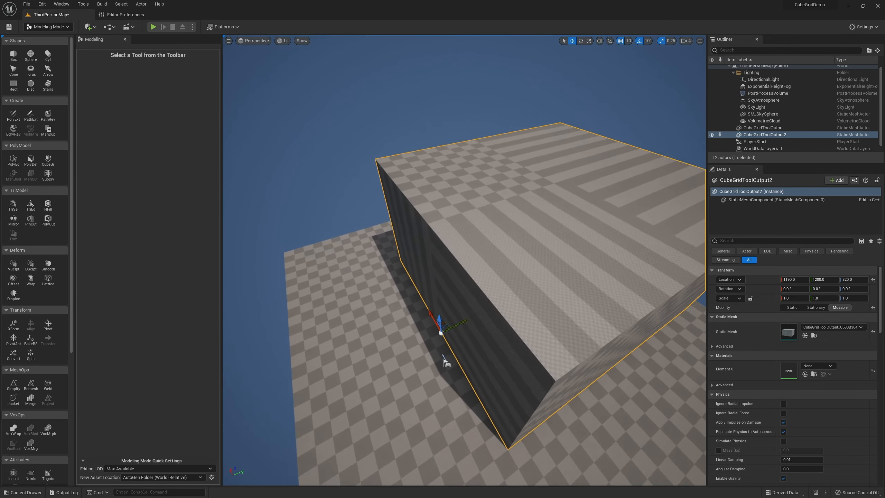
pyautogui.moveTo(446, 363); pyautogui.dragTo(247, 424, button='right')
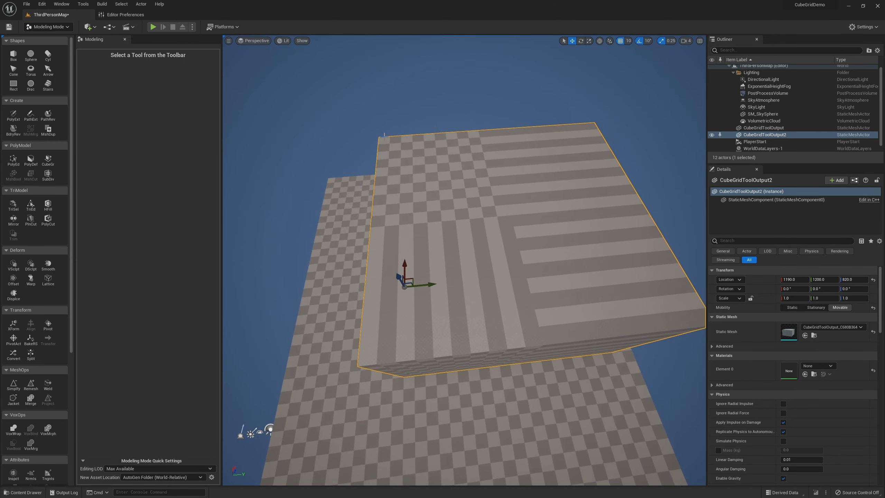
pyautogui.moveTo(384, 136); pyautogui.dragTo(353, 139, button='right')
pyautogui.press('w')
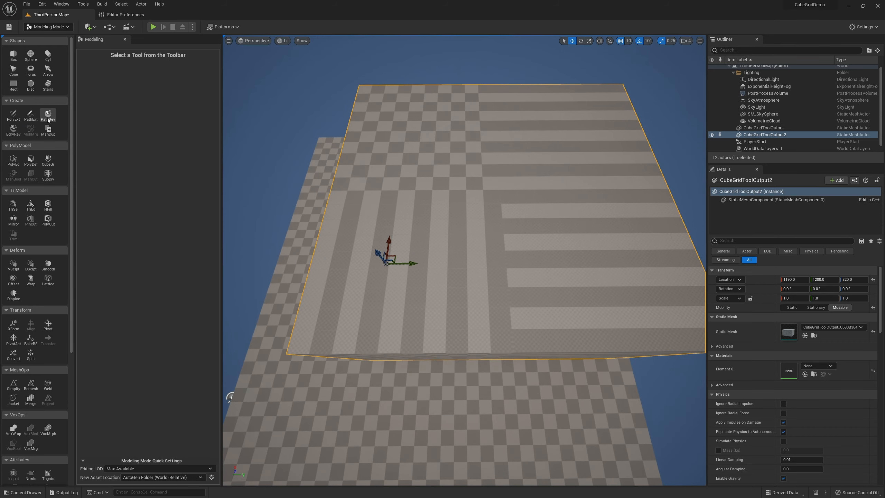
pyautogui.click(48, 159)
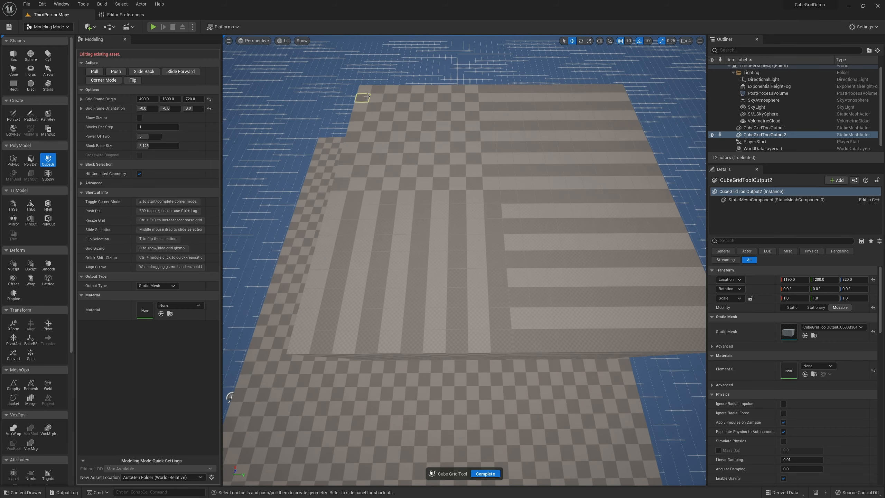
pyautogui.moveTo(364, 89); pyautogui.dragTo(709, 330)
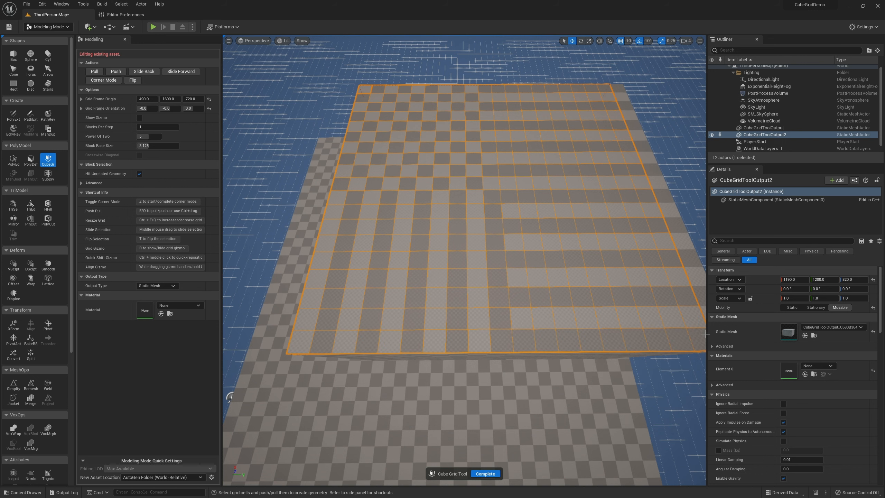
pyautogui.scroll(4, 696, 335)
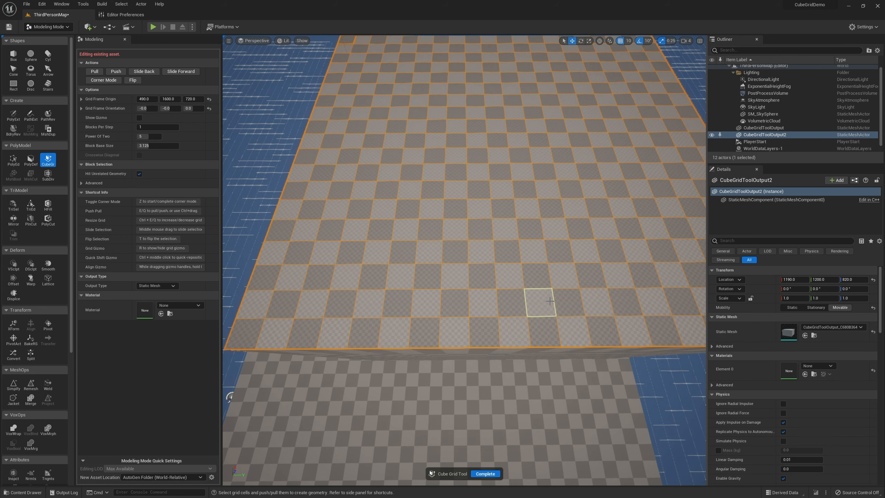
pyautogui.scroll(1, 551, 296)
pyautogui.scroll(1, 549, 291)
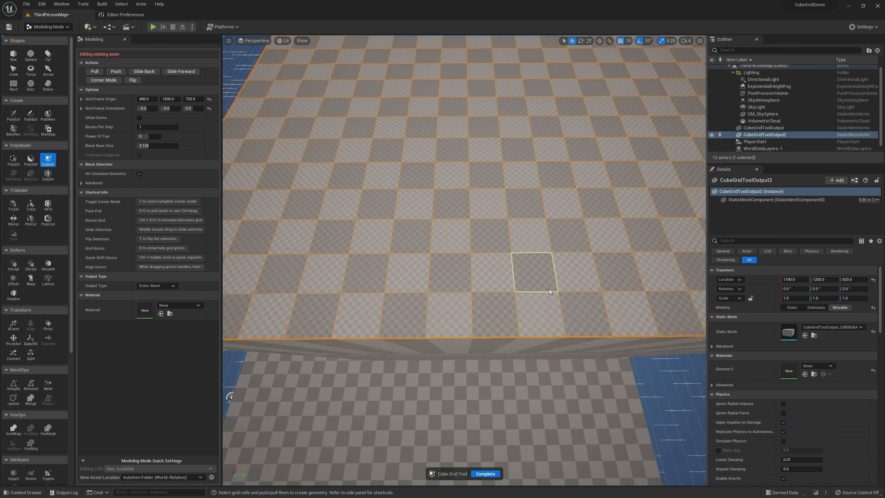
pyautogui.click(485, 472)
# Select the large block and assign it the MI_ProcGrid material.
pyautogui.moveTo(485, 472); pyautogui.dragTo(722, 418, button='right')
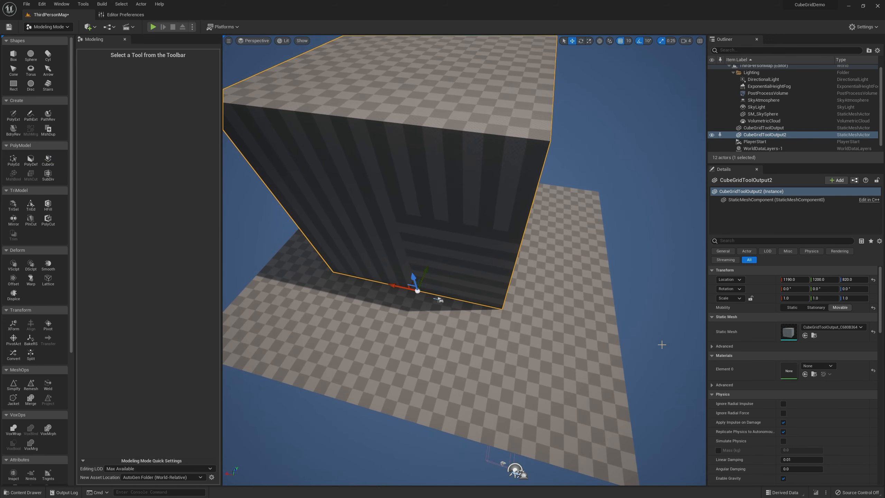
pyautogui.click(585, 296)
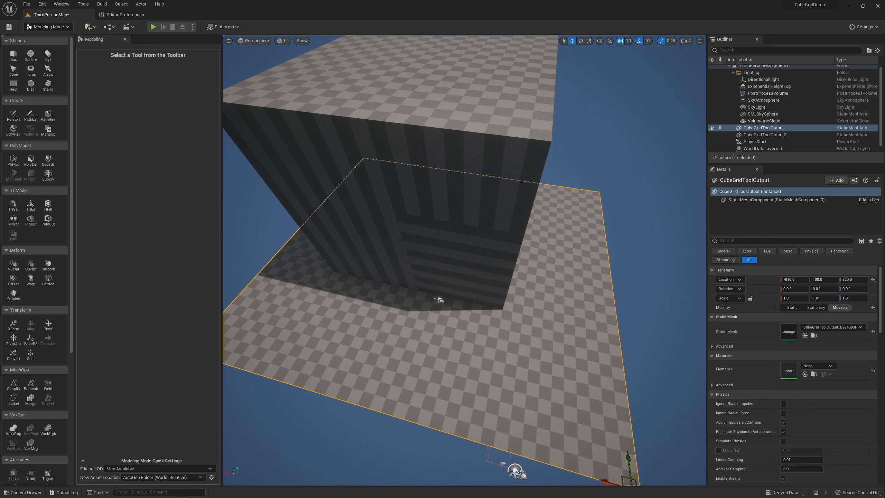
pyautogui.click(450, 181)
pyautogui.click(817, 365)
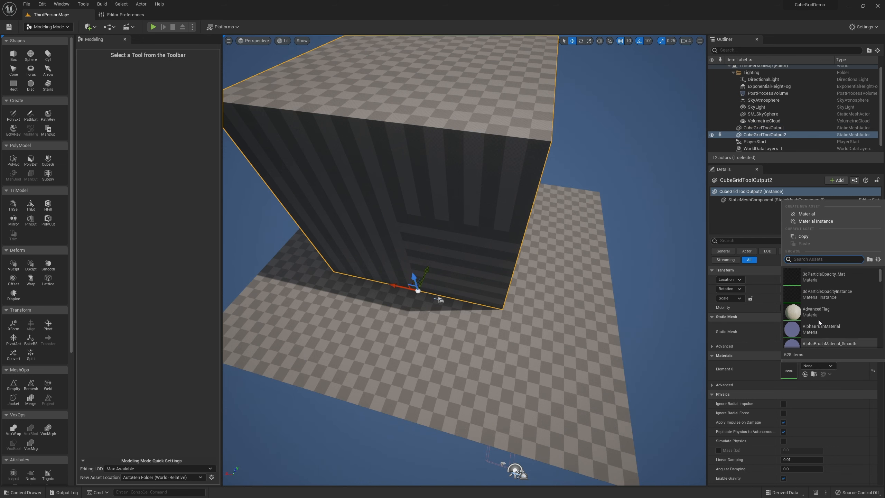
pyautogui.write('MI')
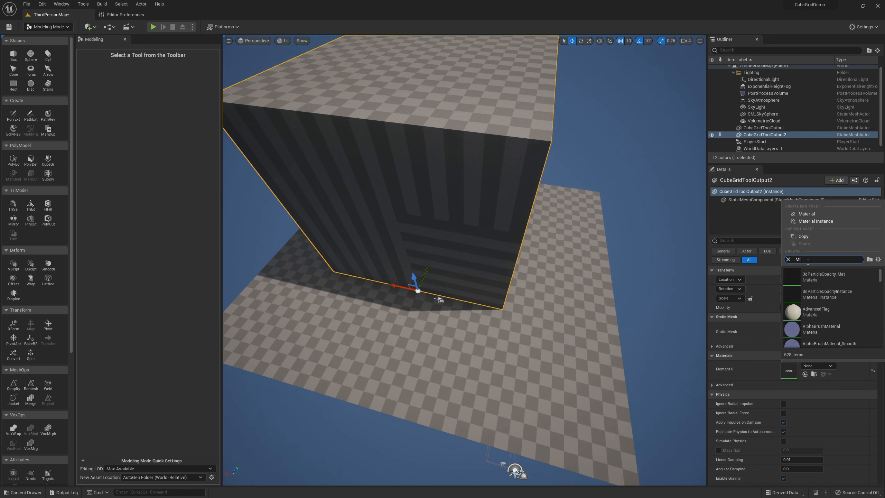
pyautogui.write('_Proc')
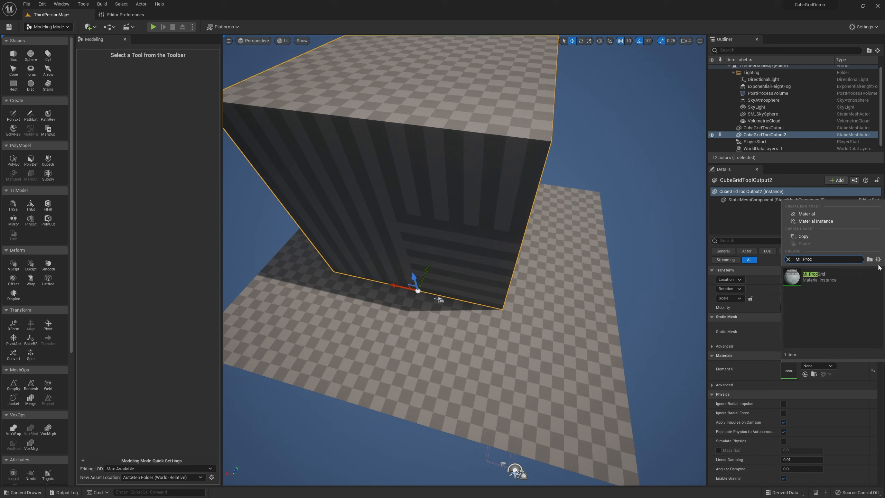
pyautogui.click(877, 259)
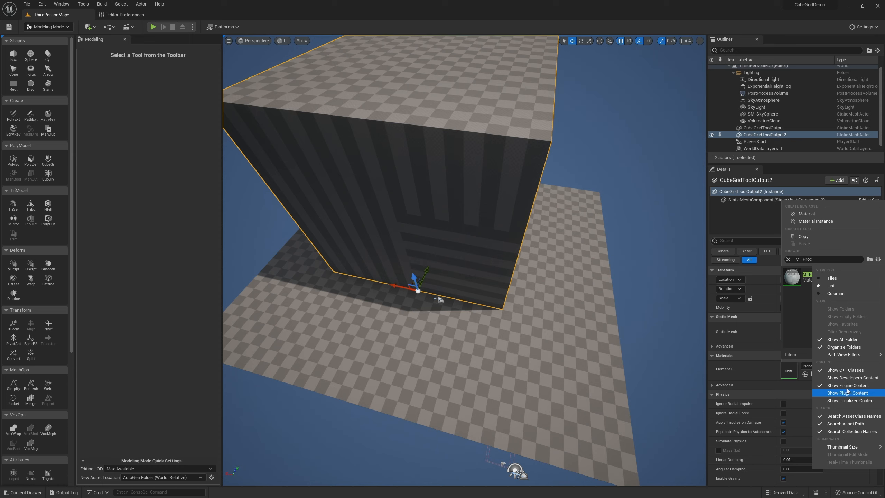
pyautogui.click(803, 276)
# Move the PlayerStart along the floor beside the large block to X 60, Y 1110.
pyautogui.moveTo(480, 292)
pyautogui.mouseDown(button='right')
pyautogui.moveTo(442, 261)
pyautogui.moveTo(376, 261)
pyautogui.moveTo(369, 279)
pyautogui.moveTo(369, 251)
pyautogui.moveTo(393, 247)
pyautogui.moveTo(463, 272)
pyautogui.moveTo(407, 289)
pyautogui.moveTo(449, 286)
pyautogui.moveTo(467, 272)
pyautogui.moveTo(463, 364)
pyautogui.mouseUp(button='right')
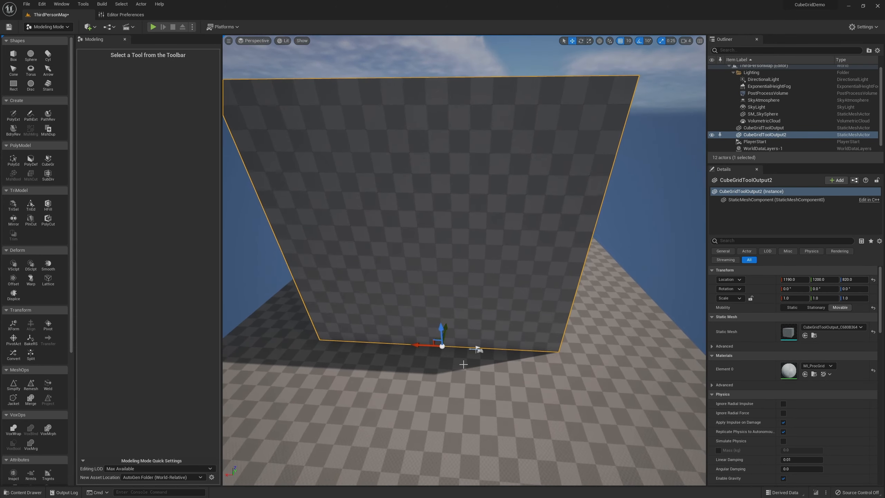
pyautogui.click(478, 349)
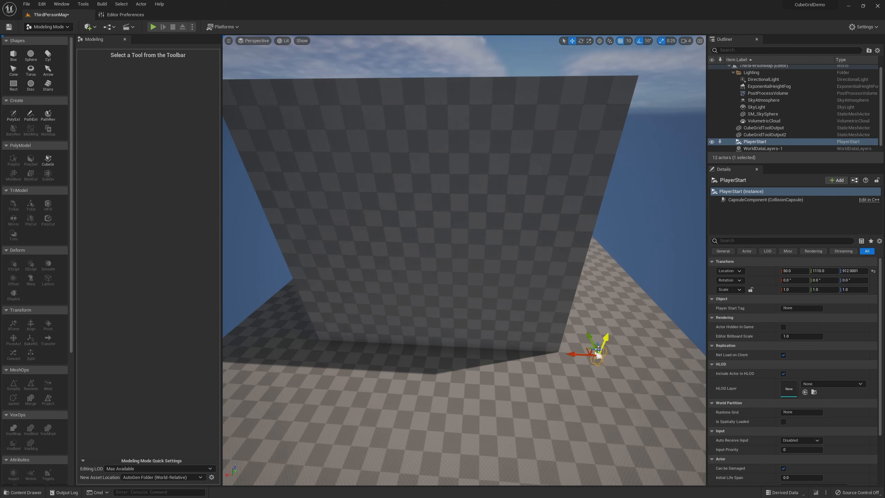
pyautogui.moveTo(598, 348); pyautogui.dragTo(446, 344, button='right')
# Select the large block and reposition it over the floor at X 500, Y 1000.
pyautogui.click(329, 348)
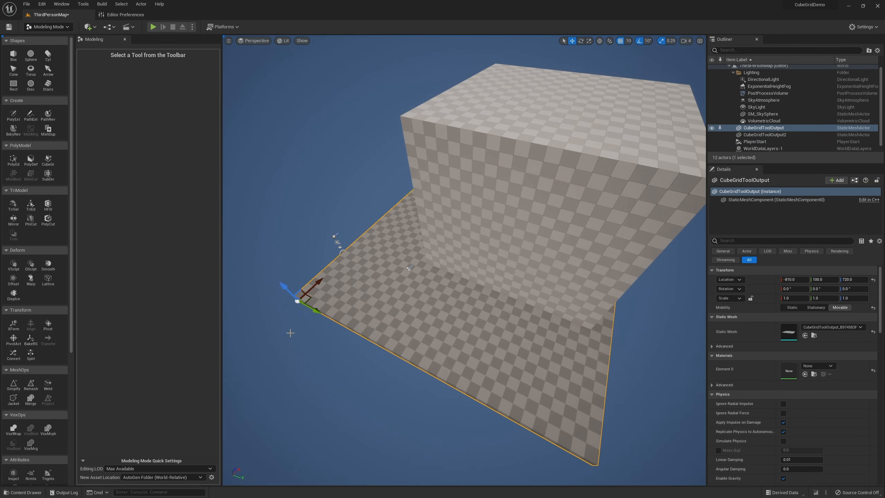
pyautogui.click(497, 253)
pyautogui.moveTo(463, 206); pyautogui.dragTo(444, 251)
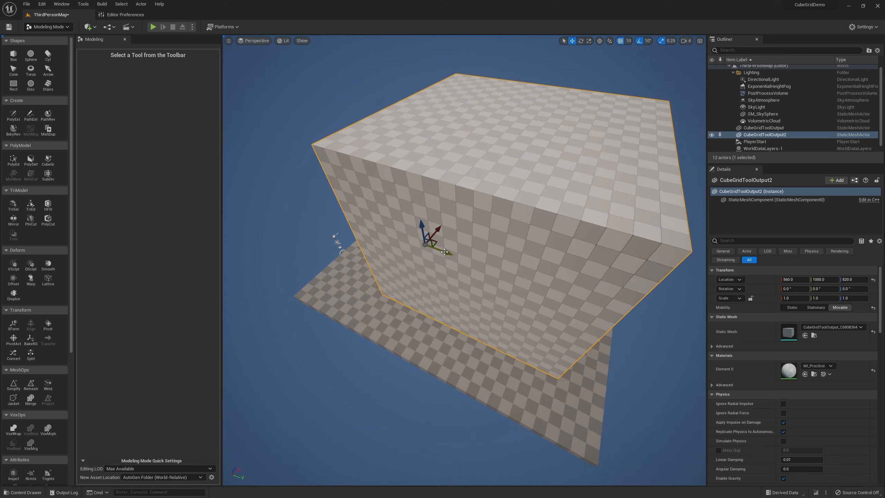
pyautogui.click(788, 279)
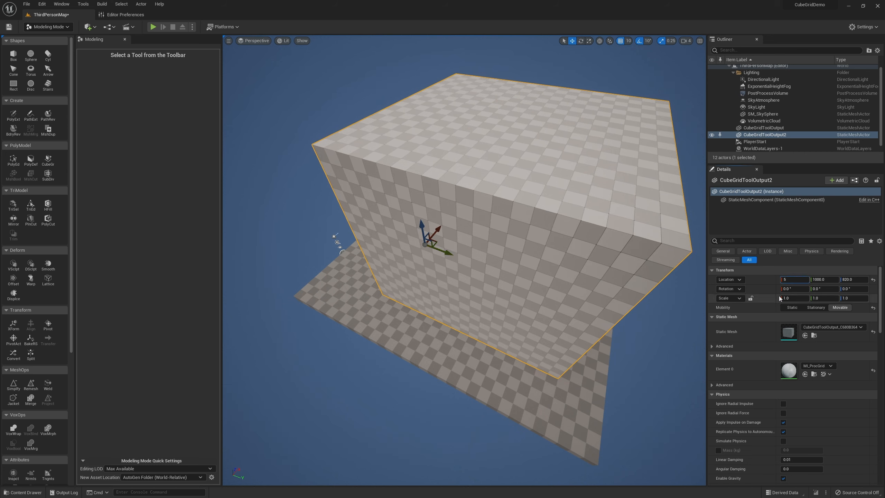
pyautogui.press('Tab')
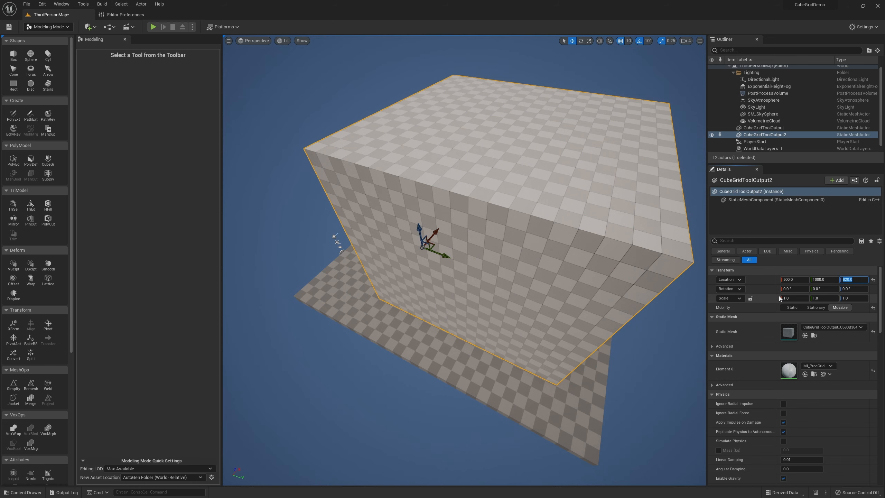
# Move the PlayerStart along the floor to Y 310 and rotate it 70 degrees about the vertical axis.
pyautogui.moveTo(552, 284); pyautogui.dragTo(476, 284, button='right')
pyautogui.click(743, 142)
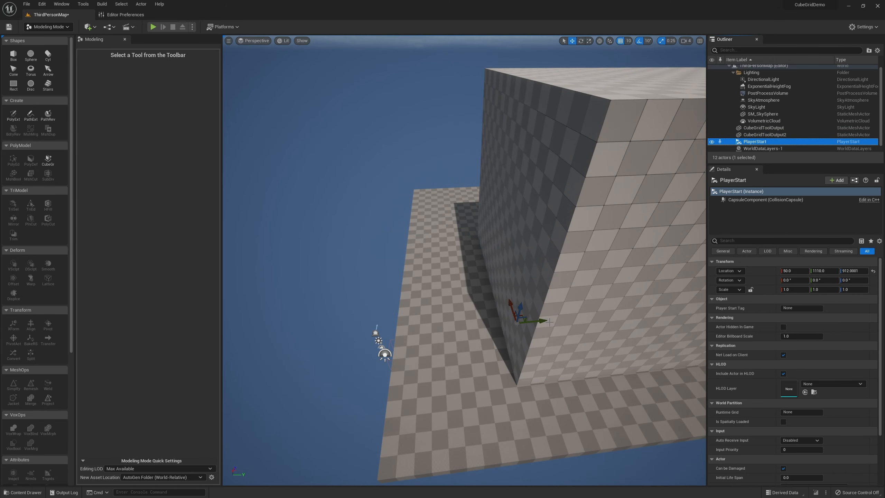
pyautogui.moveTo(543, 321); pyautogui.dragTo(537, 323)
pyautogui.moveTo(453, 330)
pyautogui.mouseDown(button='right')
pyautogui.moveTo(432, 359)
pyautogui.moveTo(400, 370)
pyautogui.moveTo(449, 355)
pyautogui.moveTo(450, 329)
pyautogui.mouseUp(button='right')
pyautogui.press('w')
pyautogui.press('s')
pyautogui.press('e')
pyautogui.moveTo(444, 332); pyautogui.dragTo(458, 331)
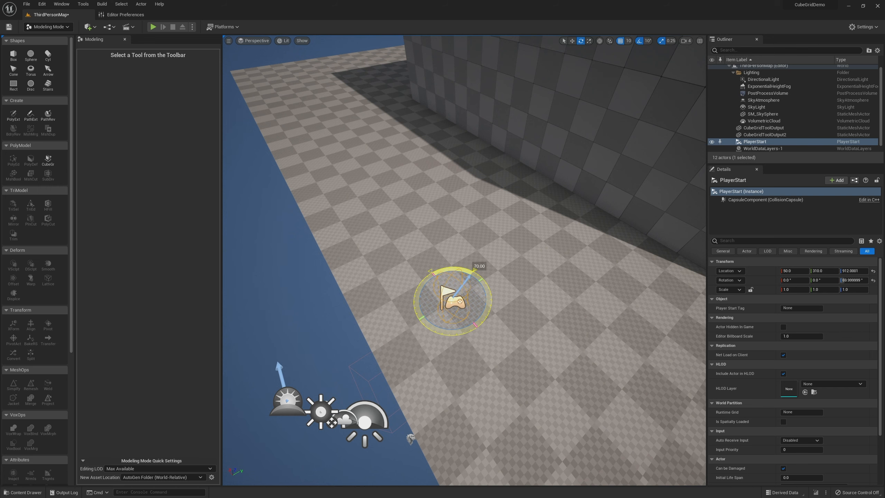
pyautogui.moveTo(533, 349); pyautogui.dragTo(429, 234, button='right')
pyautogui.press('a')
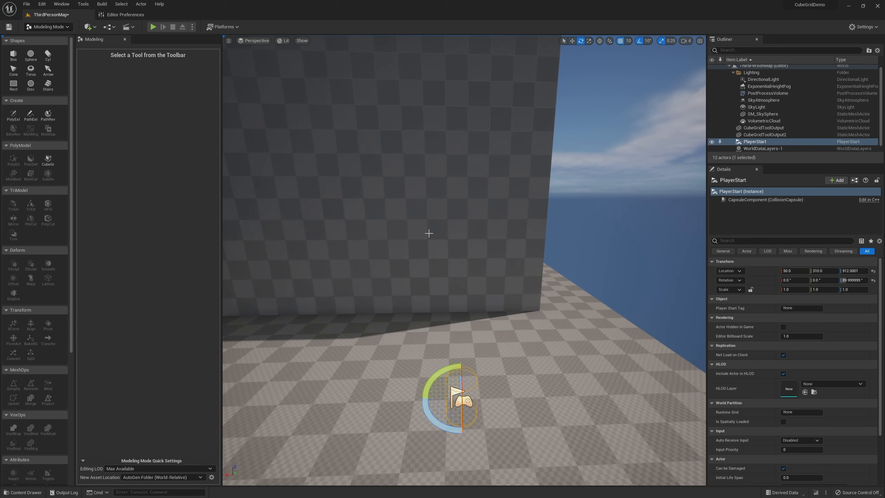
# Hollow out the block in Cube Grid by pushing its top face down deeply inside a one-cell border, and complete the tool.
pyautogui.click(267, 111)
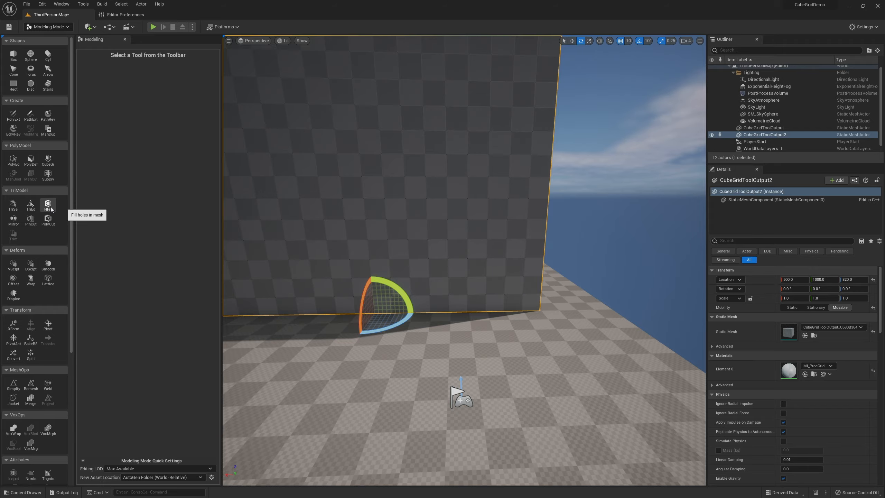
pyautogui.click(48, 160)
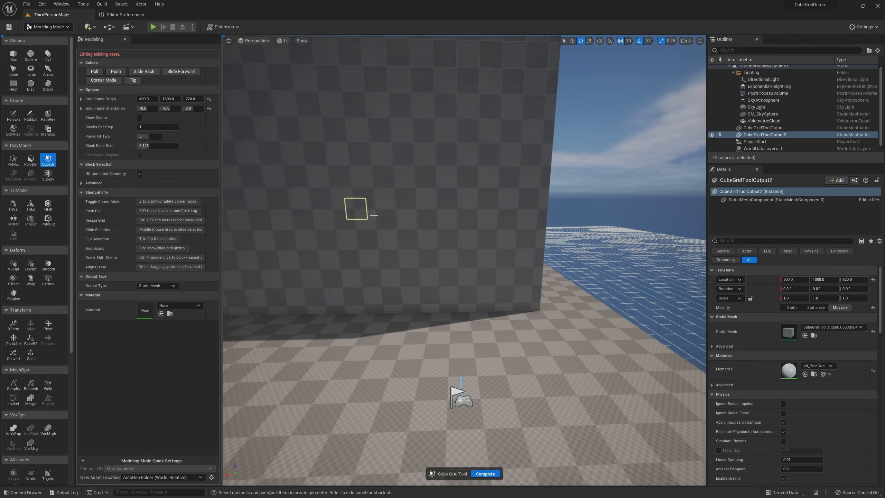
pyautogui.moveTo(371, 215); pyautogui.dragTo(242, 143, button='right')
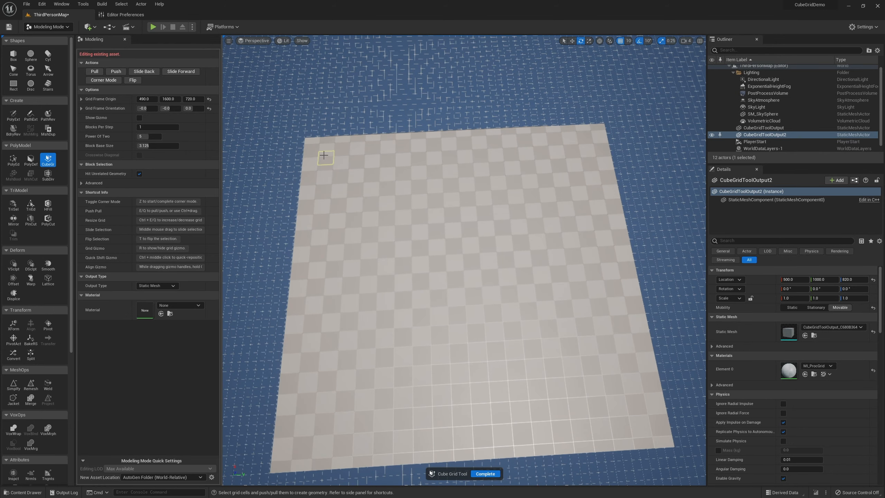
pyautogui.moveTo(324, 155); pyautogui.dragTo(633, 422)
pyautogui.press('q')
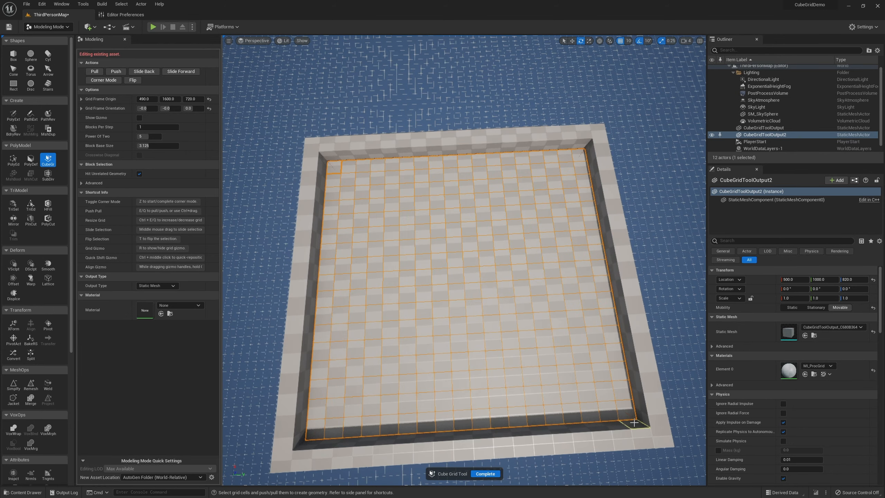
pyautogui.press('q')
pyautogui.press('q')
pyautogui.press('q')
pyautogui.press('q')
pyautogui.press('q')
pyautogui.press('q')
pyautogui.press('q')
pyautogui.press('q')
pyautogui.press('q')
pyautogui.press('q')
pyautogui.press('q')
pyautogui.press('q')
pyautogui.press('q')
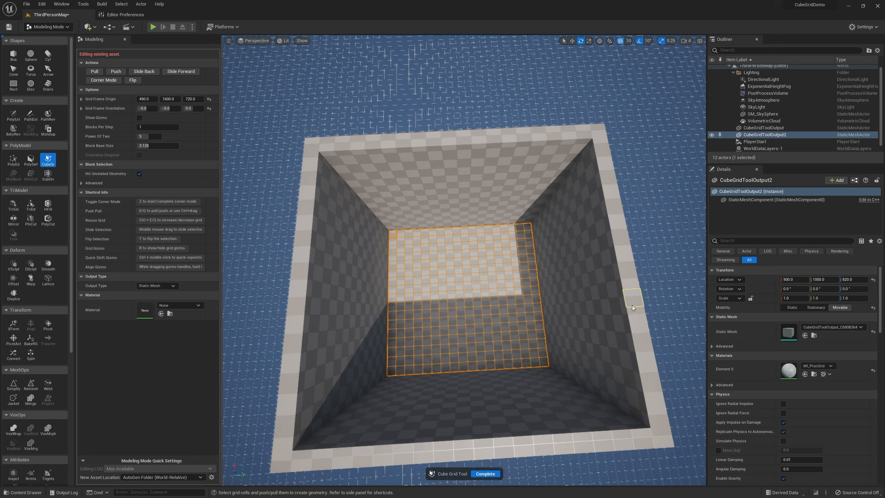
pyautogui.moveTo(523, 316); pyautogui.dragTo(509, 308, button='right')
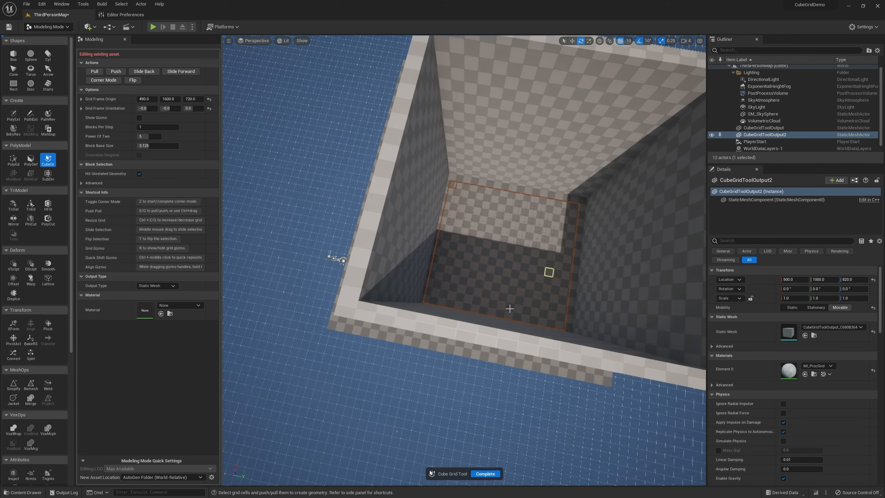
pyautogui.click(482, 473)
# Reopen the hollow block in Cube Grid and cut a doorway and a high window opening through its walls.
pyautogui.moveTo(385, 365); pyautogui.dragTo(281, 263, button='right')
pyautogui.click(48, 160)
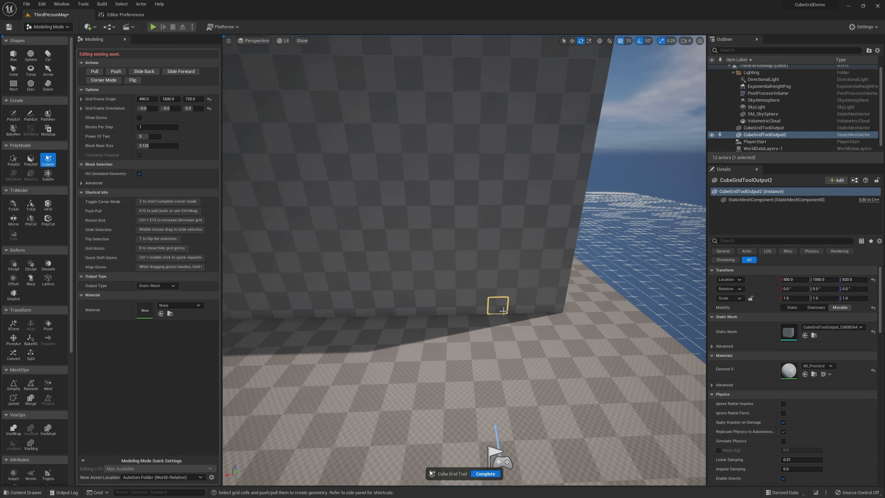
pyautogui.moveTo(569, 319); pyautogui.dragTo(534, 280, button='right')
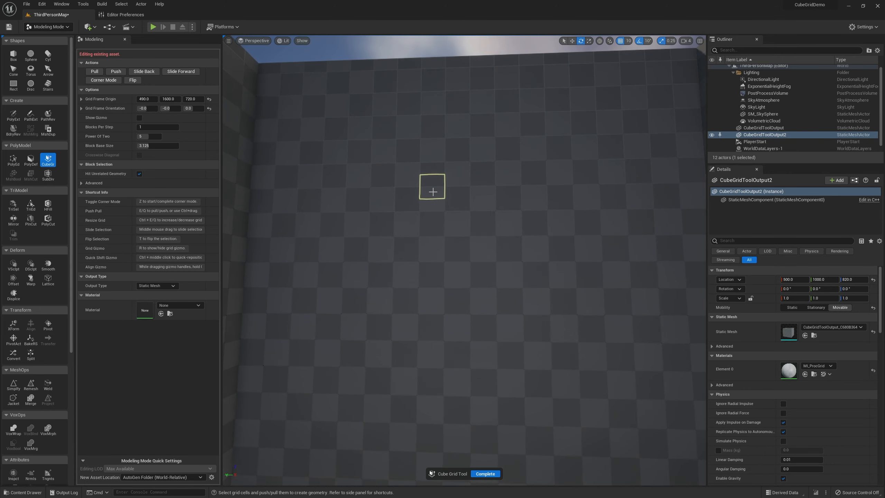
pyautogui.moveTo(480, 242); pyautogui.dragTo(382, 257, button='right')
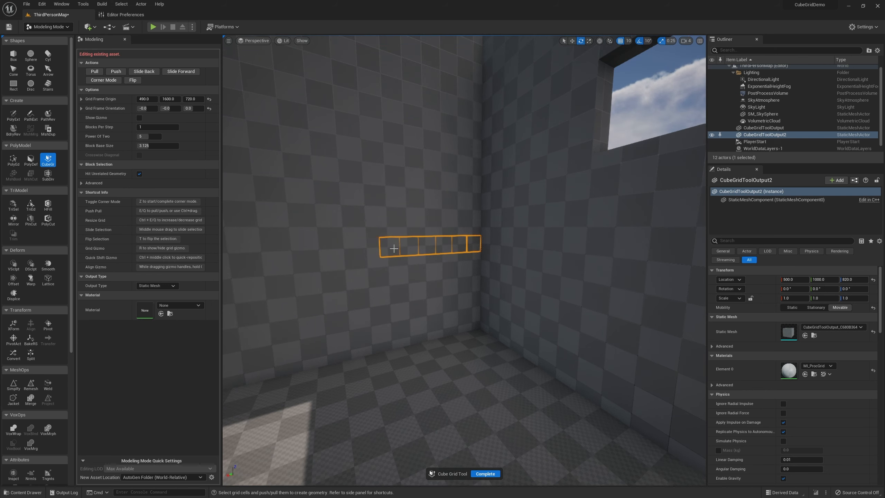
# Select a one-cell-high row across one interior wall and pull it into the room as a ledge.
pyautogui.moveTo(272, 256); pyautogui.dragTo(304, 238, button='right')
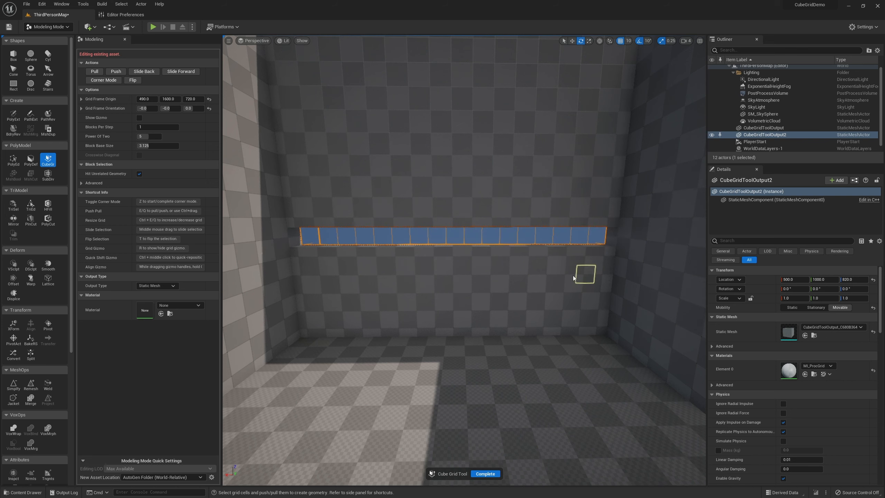
pyautogui.moveTo(493, 226)
pyautogui.mouseDown(button='right')
pyautogui.moveTo(483, 212)
pyautogui.moveTo(504, 237)
pyautogui.mouseUp(button='right')
pyautogui.press('w')
pyautogui.moveTo(425, 229); pyautogui.dragTo(439, 216, button='right')
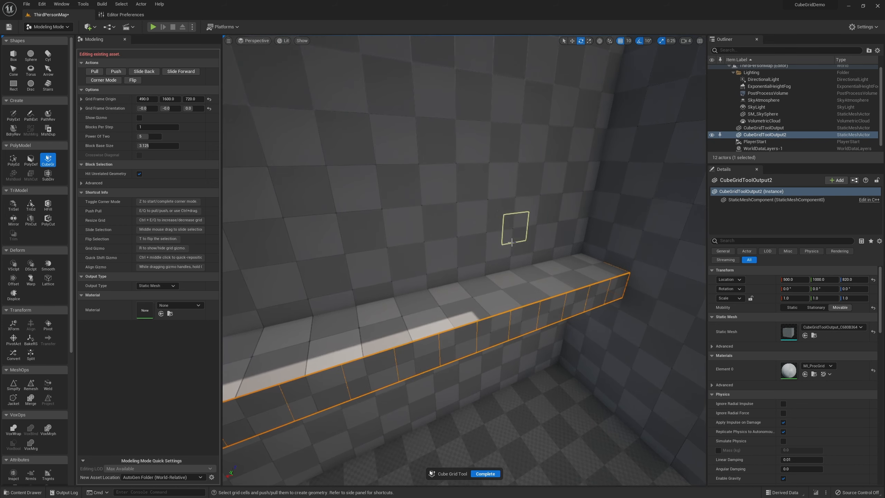
# Select a one-cell-high row of cells below the window on the adjoining wall, extending from the ledge.
pyautogui.moveTo(514, 230); pyautogui.dragTo(602, 226, button='right')
pyautogui.press('w')
pyautogui.moveTo(465, 260)
pyautogui.mouseDown(button='right')
pyautogui.moveTo(449, 279)
pyautogui.moveTo(459, 261)
pyautogui.moveTo(461, 282)
pyautogui.moveTo(451, 261)
pyautogui.mouseUp(button='right')
pyautogui.press('s')
pyautogui.press('w')
pyautogui.rightClick(476, 327)
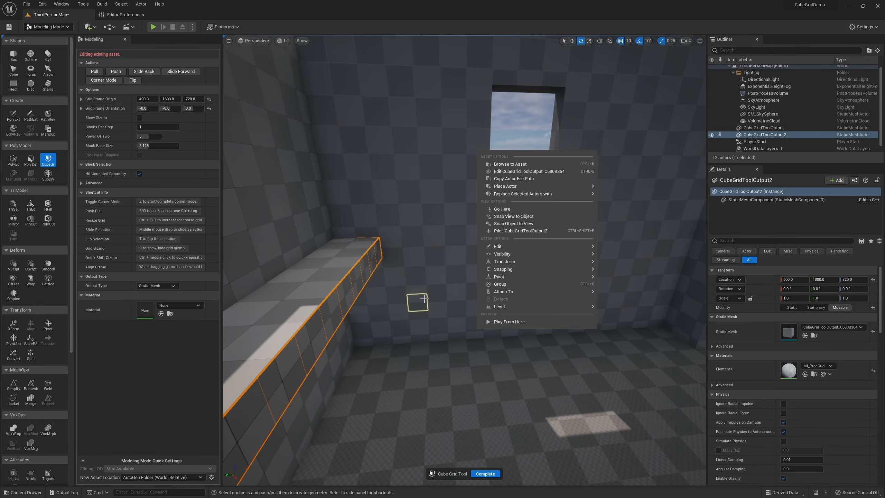
pyautogui.rightClick(400, 273)
pyautogui.click(401, 256)
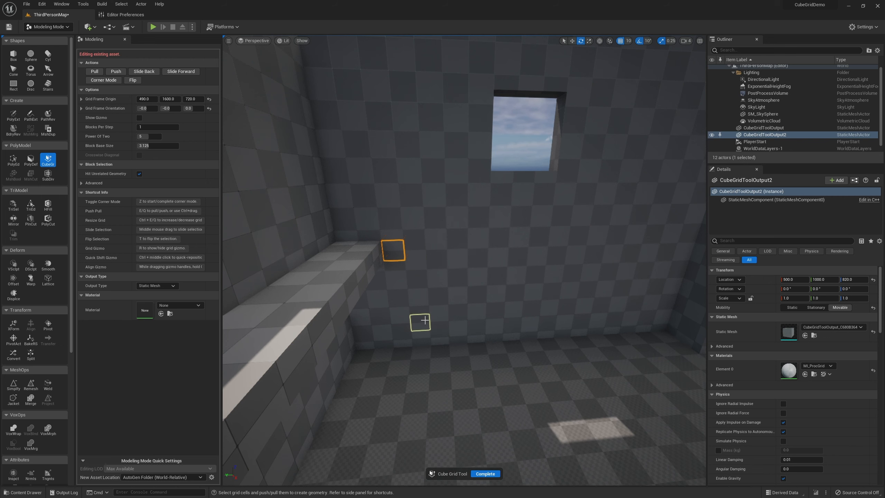
pyautogui.press('q')
pyautogui.moveTo(425, 320); pyautogui.dragTo(392, 270, button='right')
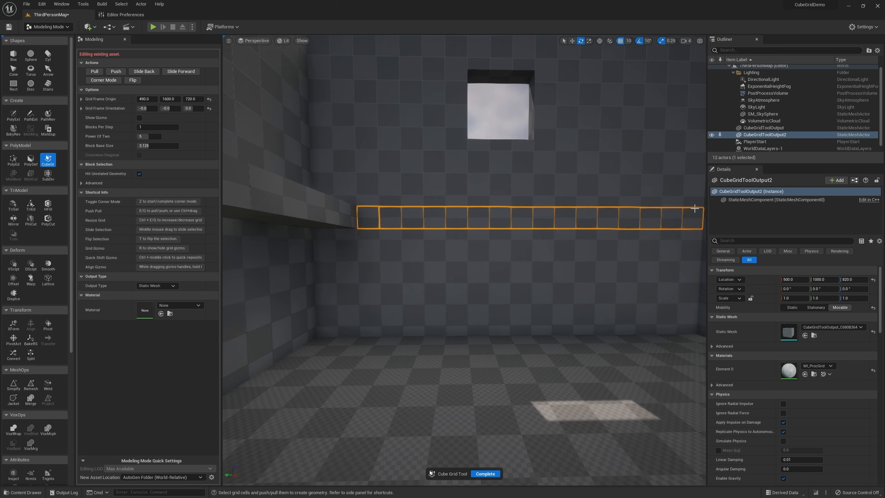
pyautogui.moveTo(694, 208); pyautogui.dragTo(583, 284, button='right')
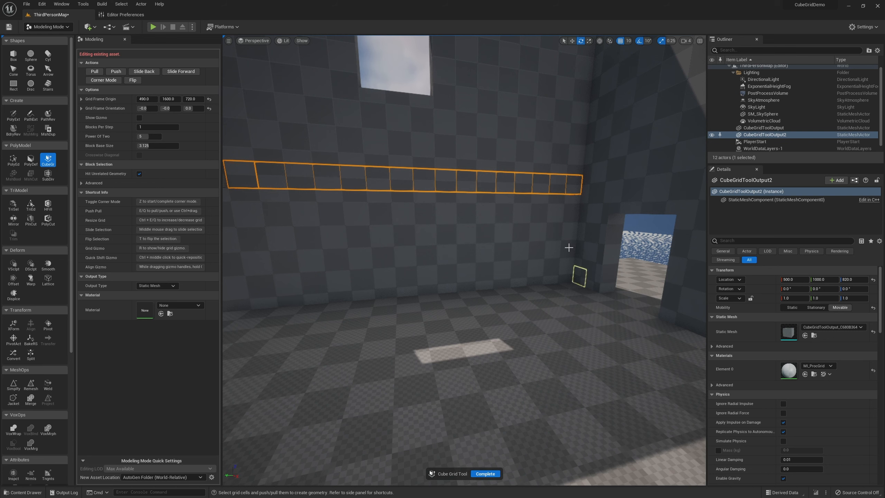
# Select the whole wall area below the window from ledge height to the floor and pull it into the room.
pyautogui.moveTo(577, 182); pyautogui.dragTo(329, 293, button='right')
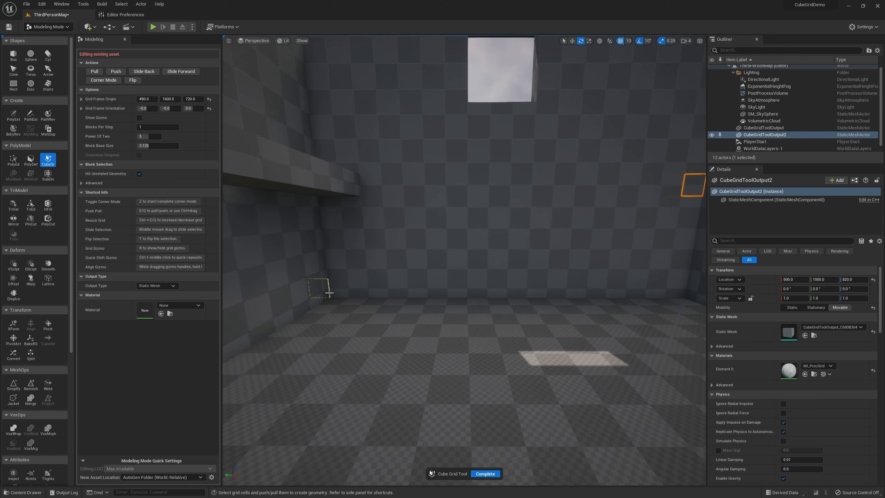
pyautogui.keyDown('shift'); pyautogui.click(342, 296); pyautogui.keyUp('shift')
pyautogui.moveTo(456, 287); pyautogui.dragTo(465, 257, button='right')
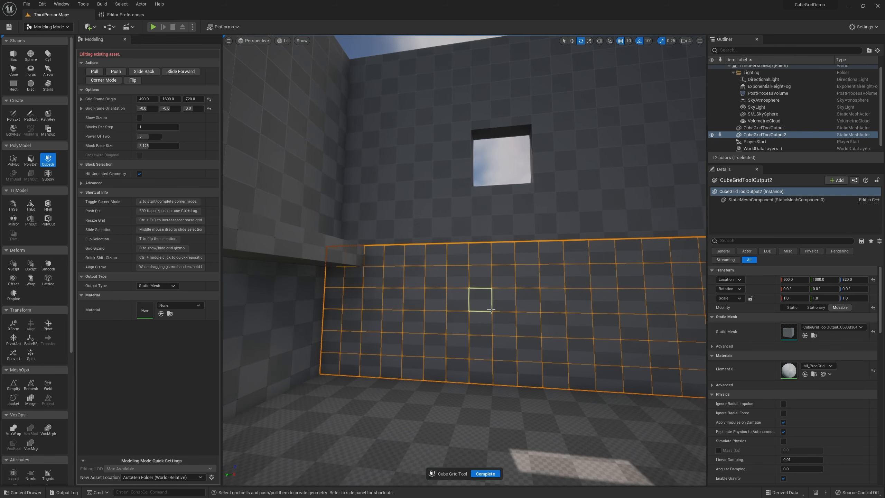
pyautogui.moveTo(480, 299); pyautogui.dragTo(568, 390, button='right')
pyautogui.press('w')
pyautogui.moveTo(588, 296); pyautogui.dragTo(588, 250, button='right')
pyautogui.press('e')
# Try to slope the top of the block below the window into a ramp using corner mode, and undo it.
pyautogui.click(431, 292)
pyautogui.moveTo(500, 331); pyautogui.dragTo(390, 333, button='right')
pyautogui.moveTo(474, 338); pyautogui.dragTo(577, 319, button='right')
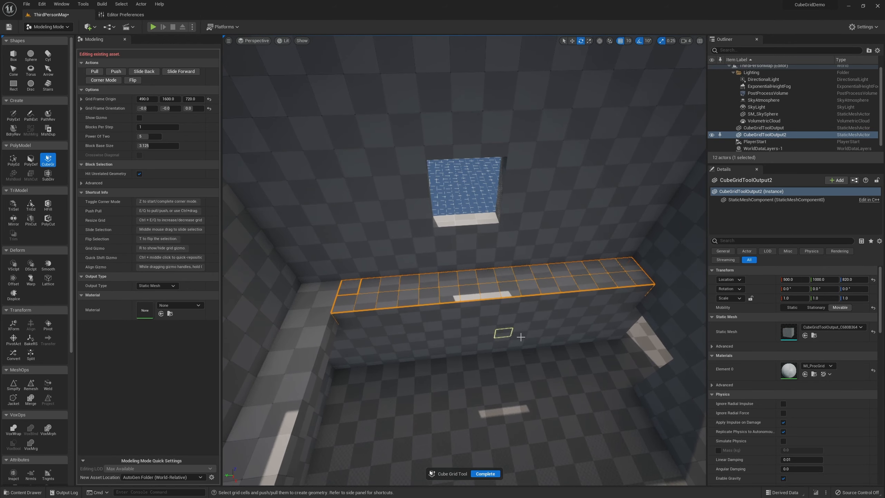
pyautogui.press('z')
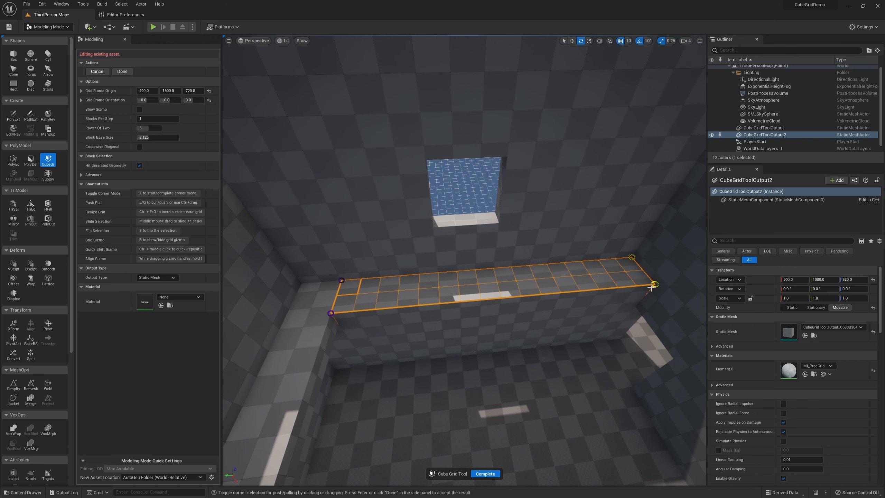
pyautogui.moveTo(434, 315); pyautogui.dragTo(519, 378, button='right')
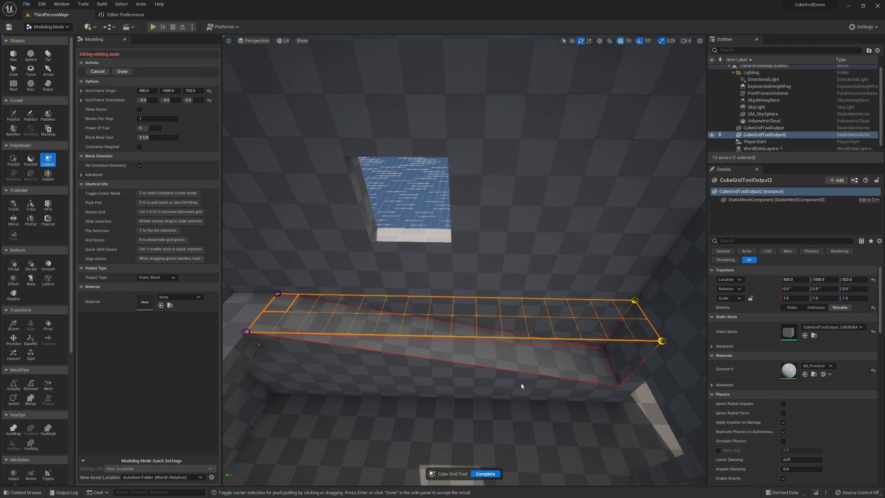
pyautogui.moveTo(520, 382)
pyautogui.mouseDown(button='right')
pyautogui.moveTo(501, 376)
pyautogui.moveTo(508, 390)
pyautogui.mouseUp(button='right')
pyautogui.press('s')
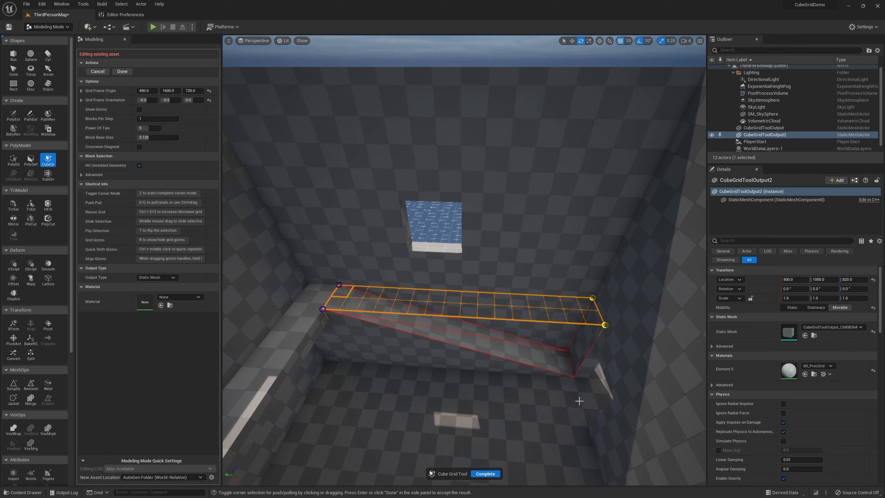
pyautogui.press('Return')
pyautogui.press('z')
pyautogui.press('z')
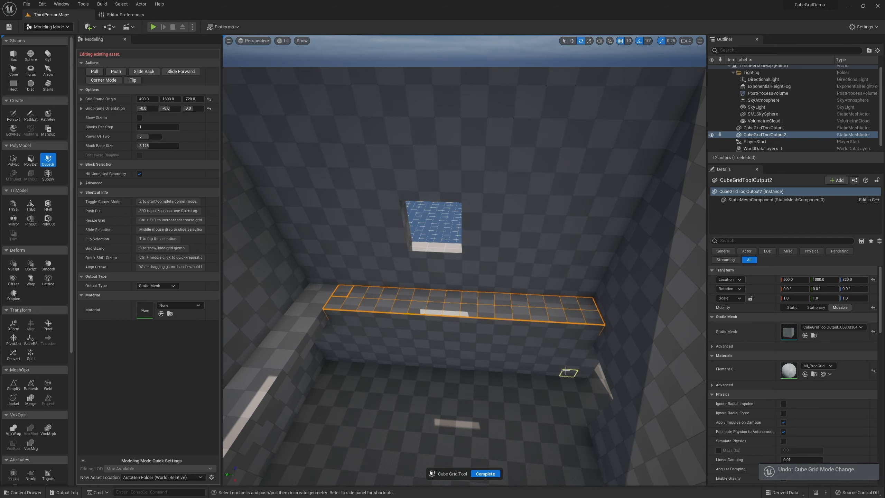
# Push the two-by-two group of cells at the upper far end of the block below the window back to the wall.
pyautogui.moveTo(569, 370); pyautogui.dragTo(613, 388, button='right')
pyautogui.press('s')
pyautogui.press('w')
pyautogui.press('w')
pyautogui.moveTo(514, 305); pyautogui.dragTo(519, 270, button='right')
pyautogui.press('s')
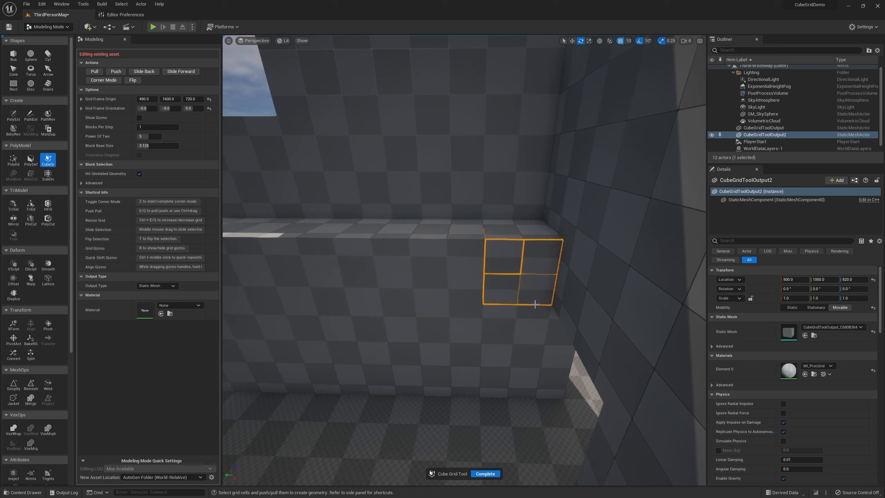
pyautogui.press('q')
pyautogui.moveTo(519, 390); pyautogui.dragTo(399, 344, button='right')
pyautogui.press('s')
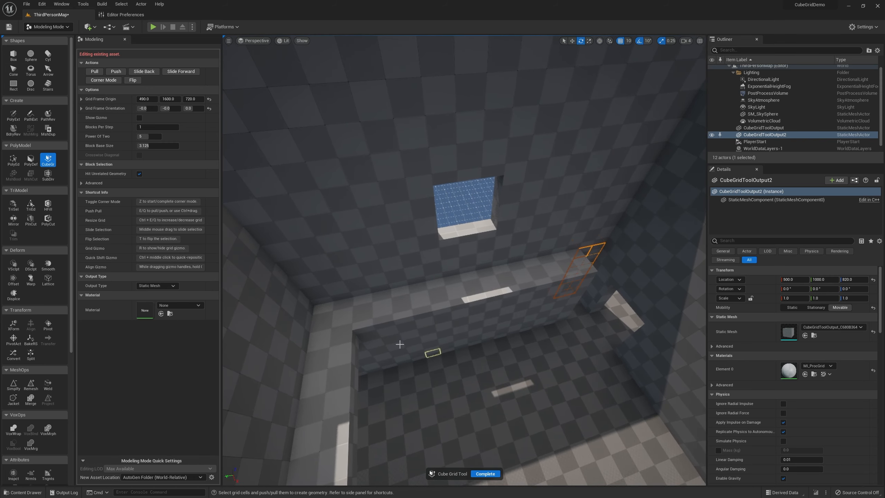
# Lower the two far corners of the top of the block below the window to form a ramp descending from the side ledge.
pyautogui.press('d')
pyautogui.moveTo(584, 265); pyautogui.dragTo(515, 272, button='right')
pyautogui.press('z')
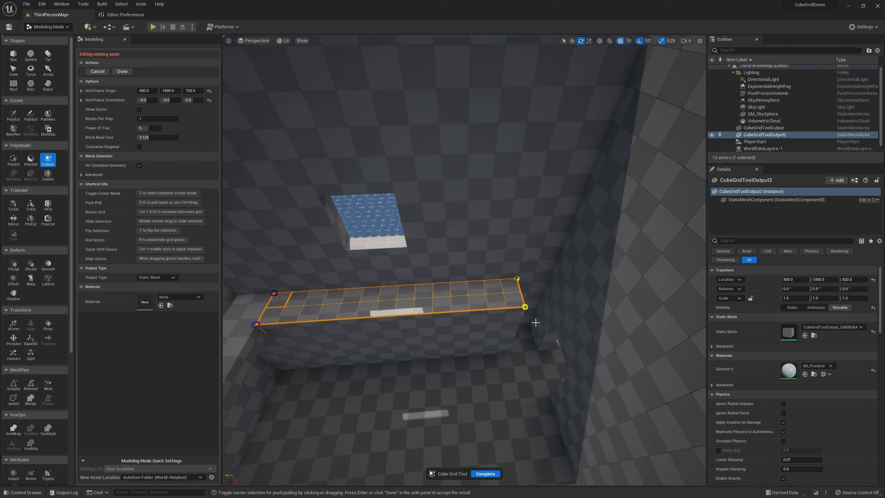
pyautogui.moveTo(532, 369); pyautogui.dragTo(411, 260, button='right')
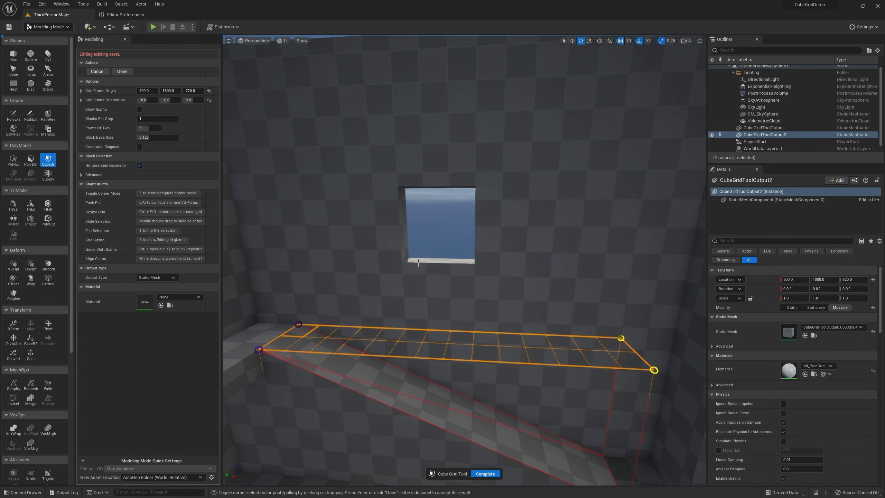
pyautogui.press('a')
pyautogui.moveTo(621, 338); pyautogui.dragTo(430, 298, button='right')
pyautogui.press('z')
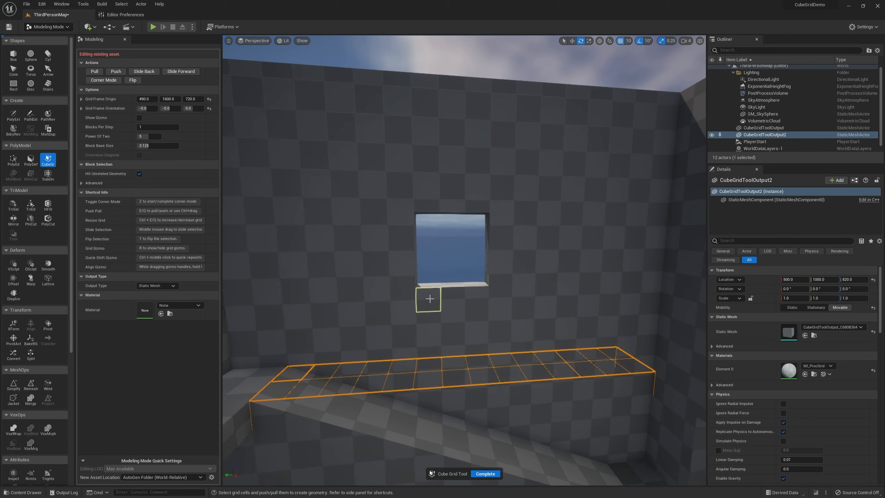
# Pull the cells just below the window across the room to the opposite wall as a raised bridge.
pyautogui.moveTo(458, 328); pyautogui.dragTo(487, 325, button='right')
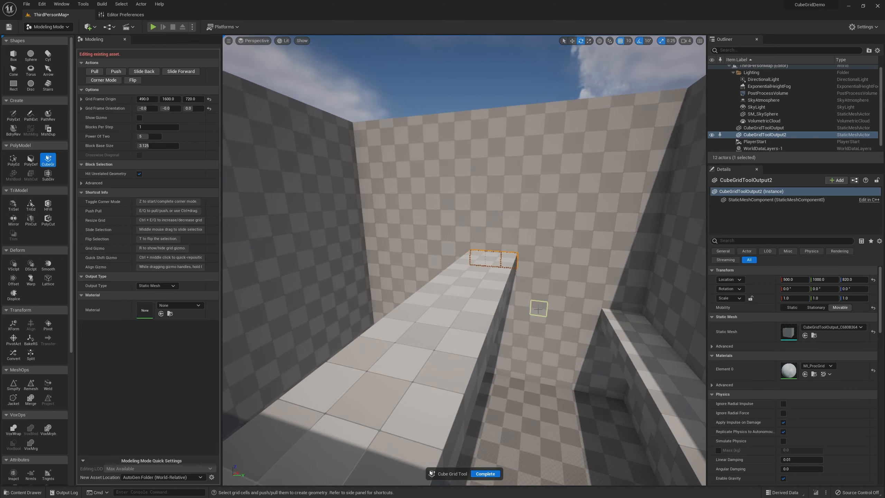
pyautogui.moveTo(539, 308)
pyautogui.mouseDown(button='right')
pyautogui.moveTo(544, 300)
pyautogui.moveTo(524, 326)
pyautogui.moveTo(524, 310)
pyautogui.mouseUp(button='right')
pyautogui.press('w')
pyautogui.press('s')
pyautogui.press('q')
# Select an area eight cells wide and three high on the opposite wall beneath the bridge and pull it into the room.
pyautogui.moveTo(443, 285); pyautogui.dragTo(443, 275, button='right')
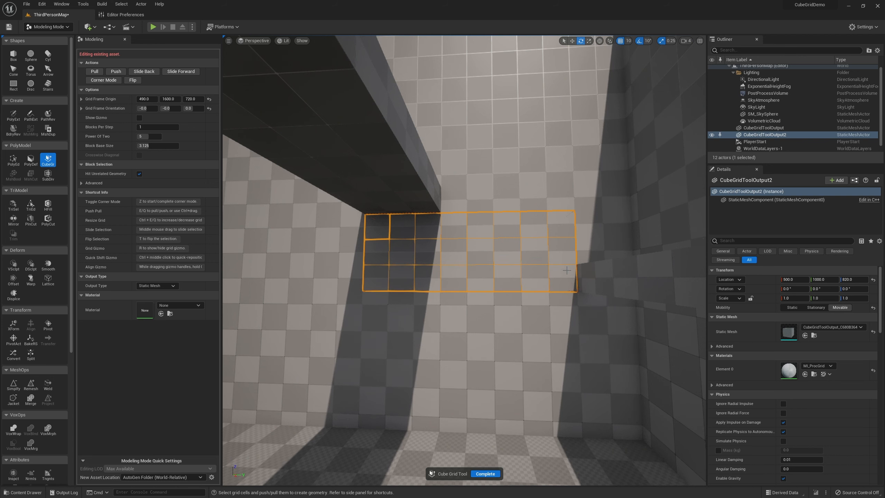
pyautogui.scroll(5, 563, 272)
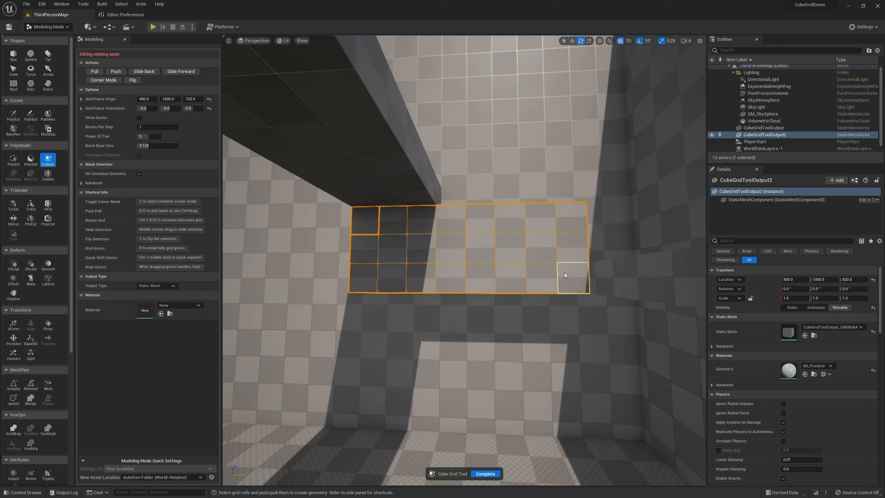
pyautogui.press('e')
pyautogui.moveTo(567, 255); pyautogui.dragTo(490, 147, button='right')
pyautogui.press('a')
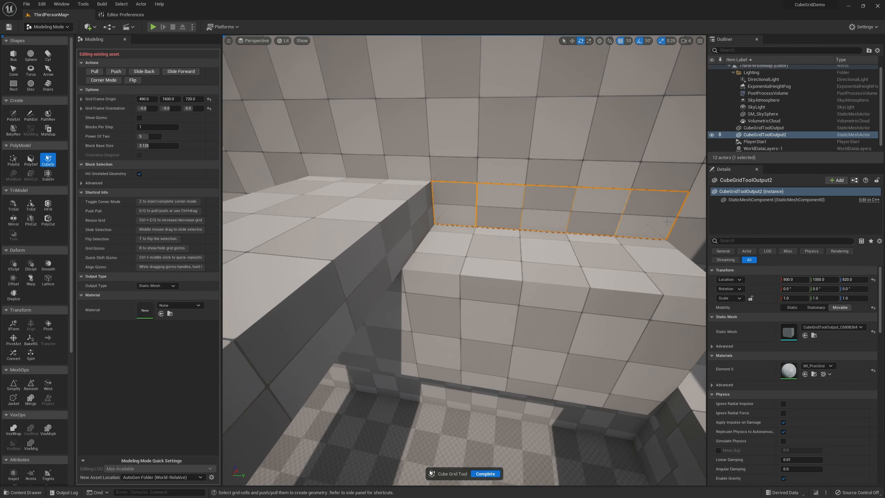
# Pull the five-cell strip of wall above the new block into the room beside the bridge and select its top.
pyautogui.press('e')
pyautogui.press('e')
pyautogui.moveTo(645, 251); pyautogui.dragTo(691, 258, button='right')
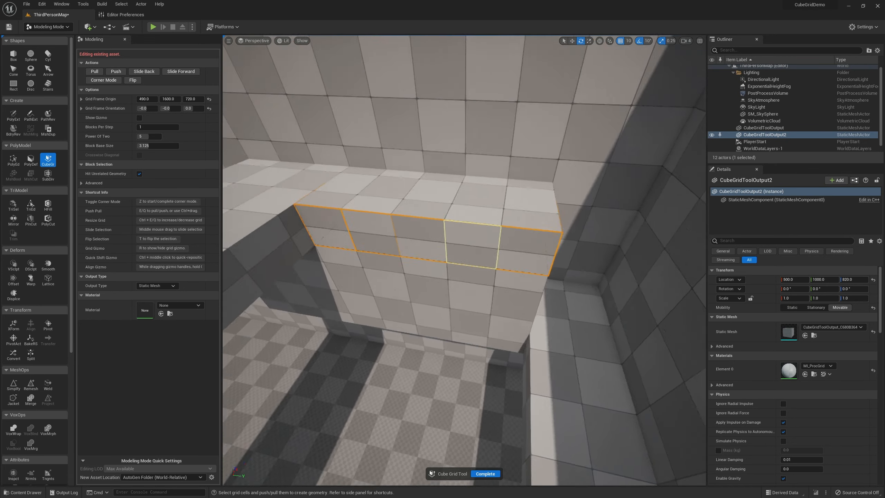
pyautogui.moveTo(578, 254); pyautogui.dragTo(578, 279, button='right')
pyautogui.press('e')
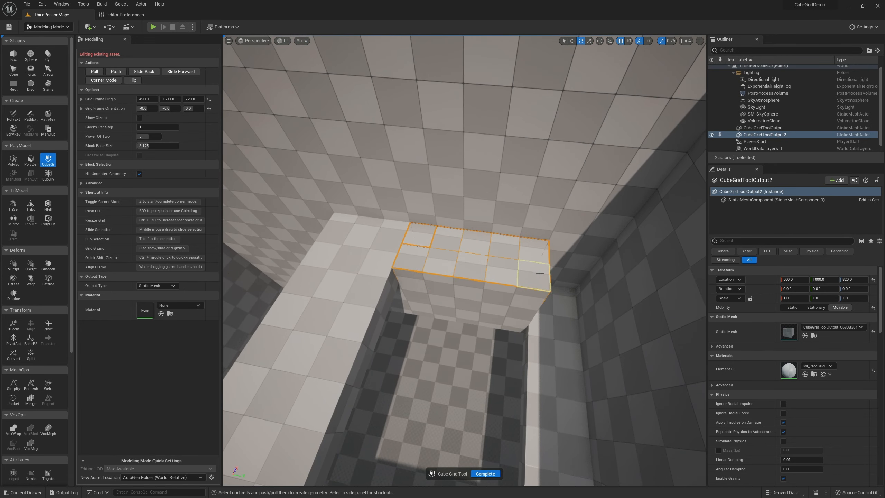
# Lower the two corners farthest from the bridge in corner mode to ramp the strip down to the side ledge, and accept it.
pyautogui.press('z')
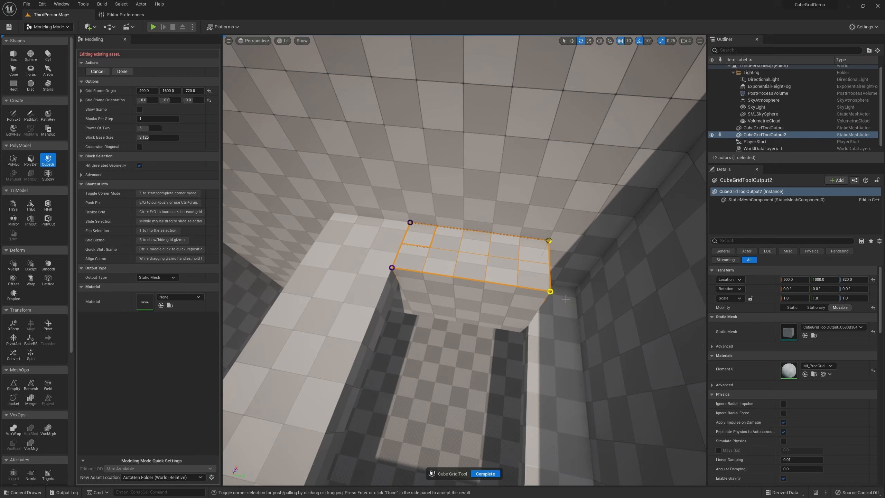
pyautogui.moveTo(566, 321); pyautogui.dragTo(696, 268, button='right')
pyautogui.press('w')
pyautogui.press('a')
pyautogui.press('d')
pyautogui.press('w')
pyautogui.press('w')
pyautogui.press('w')
pyautogui.press('s')
pyautogui.press('s')
pyautogui.moveTo(308, 372)
pyautogui.mouseDown(button='right')
pyautogui.moveTo(351, 363)
pyautogui.moveTo(308, 373)
pyautogui.mouseUp(button='right')
pyautogui.press('a')
pyautogui.moveTo(467, 295); pyautogui.dragTo(458, 284, button='right')
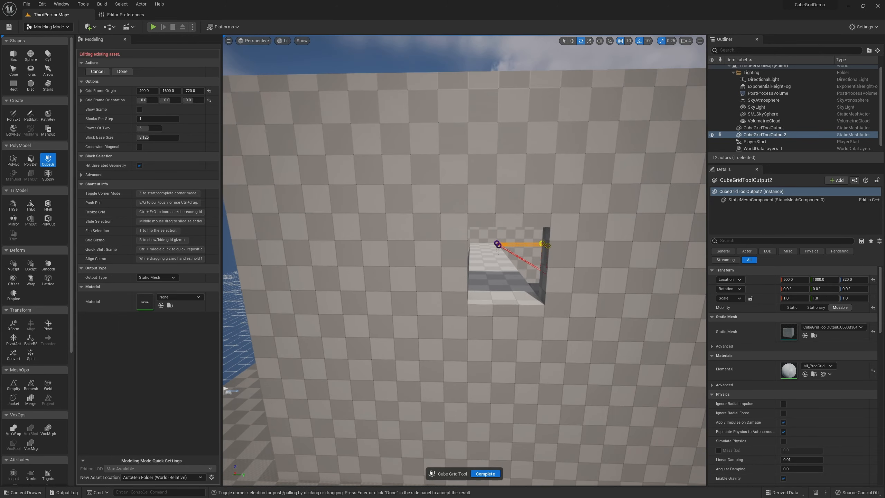
pyautogui.press('Return')
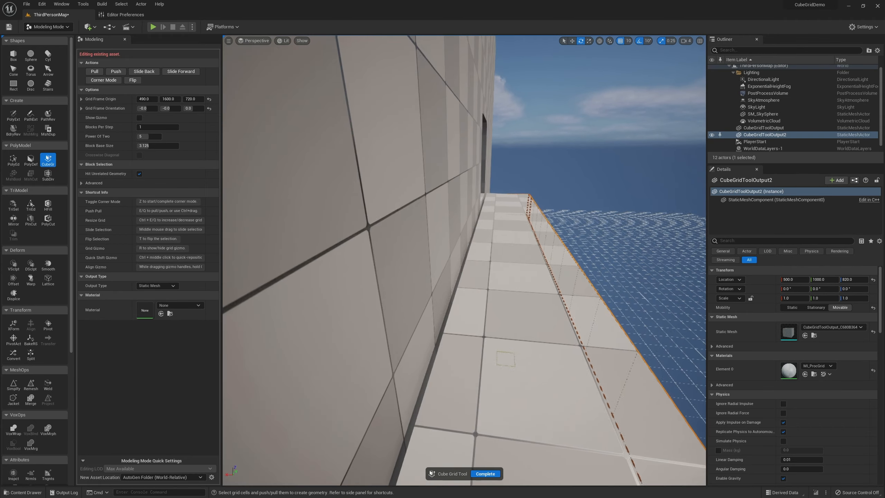
# Pull a ledge out along the outside wall below the window and complete the Cube Grid edit.
pyautogui.moveTo(505, 359); pyautogui.dragTo(502, 370, button='right')
pyautogui.press('a')
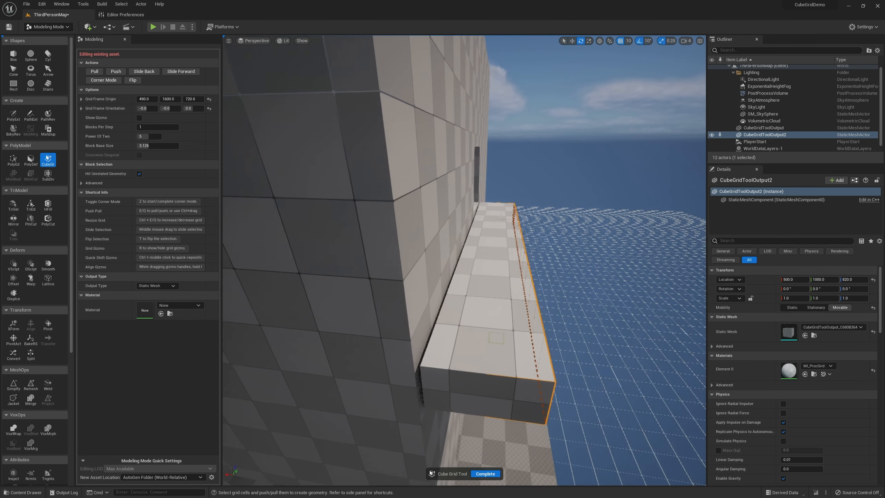
pyautogui.moveTo(496, 337); pyautogui.dragTo(503, 337, button='right')
pyautogui.press('q')
pyautogui.press('q')
pyautogui.moveTo(406, 367); pyautogui.dragTo(451, 354, button='right')
pyautogui.press('a')
pyautogui.press('d')
pyautogui.press('e')
pyautogui.press('e')
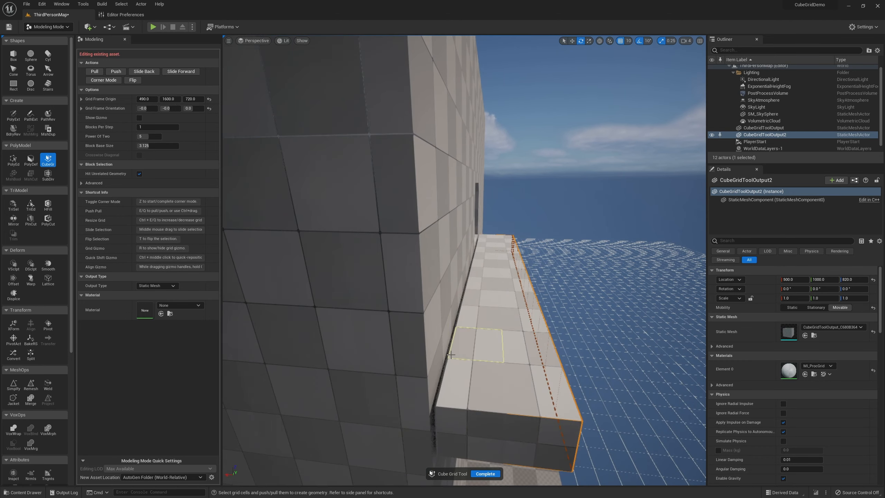
pyautogui.click(482, 471)
# Look over the outer ledge, doorway and window from outside the building.
pyautogui.press('w')
pyautogui.moveTo(482, 383); pyautogui.dragTo(512, 399, button='right')
pyautogui.press('s')
pyautogui.press('w')
pyautogui.press('e')
pyautogui.press('w')
pyautogui.press('d')
pyautogui.press('a')
pyautogui.press('a')
pyautogui.press('s')
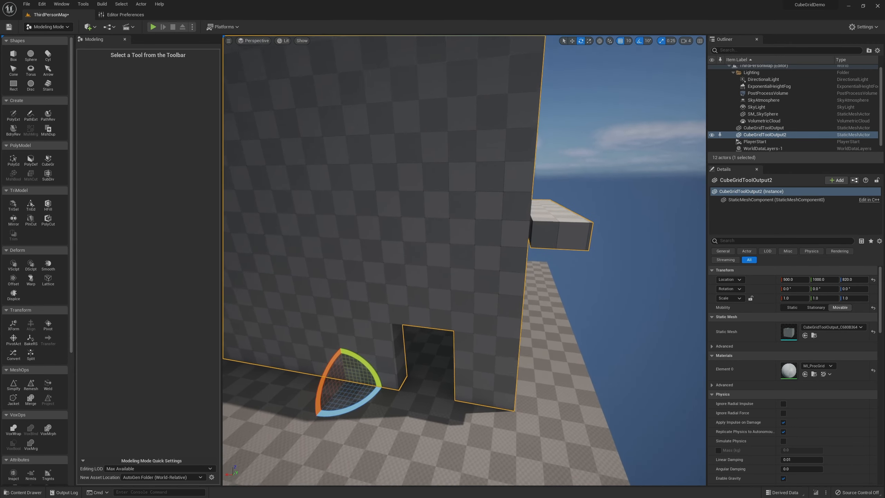
pyautogui.press('d')
pyautogui.press('e')
pyautogui.moveTo(453, 206); pyautogui.dragTo(481, 208, button='right')
pyautogui.press('w')
pyautogui.moveTo(481, 317); pyautogui.dragTo(457, 359, button='right')
pyautogui.press('w')
pyautogui.press('e')
# Reopen the building in Cube Grid and push the outer ledge's front face back to a depth of two cells.
pyautogui.click(48, 161)
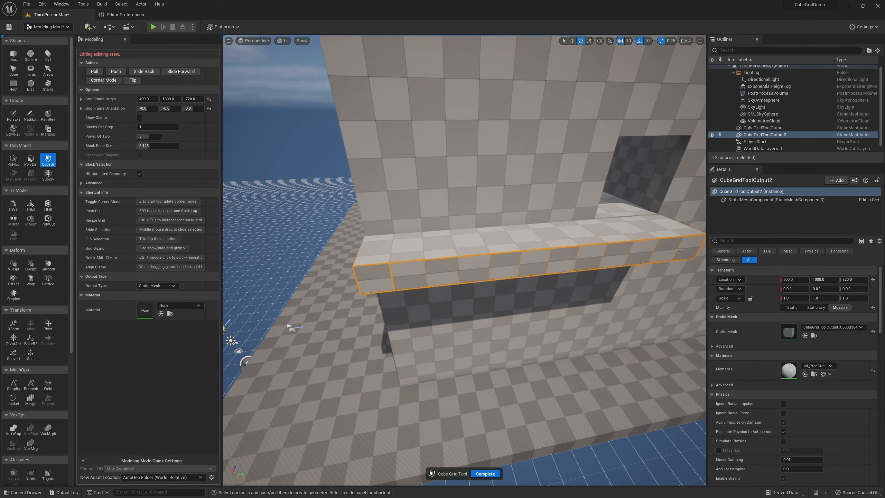
pyautogui.press('q')
pyautogui.press('q')
pyautogui.press('q')
pyautogui.press('e')
pyautogui.press('e')
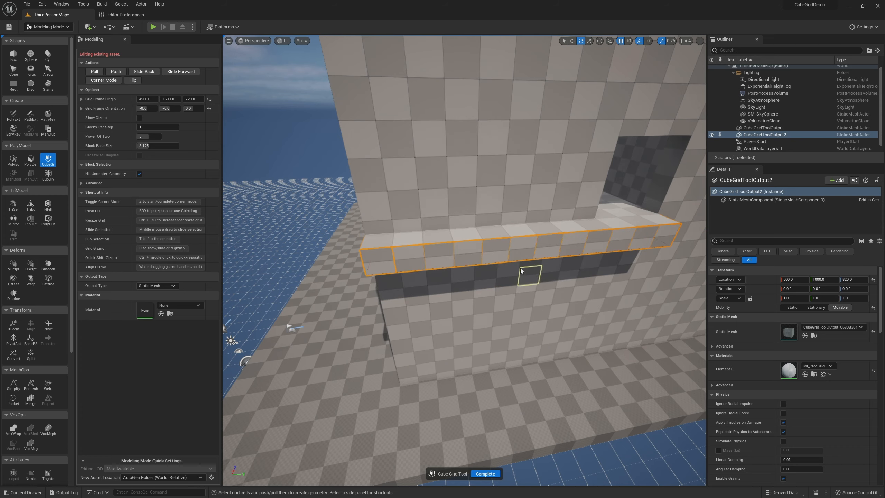
pyautogui.press('e')
# Select the one-cell-high row at ledge height across the adjoining outside wall, including the ledge's end, and pull it outward.
pyautogui.moveTo(405, 219); pyautogui.dragTo(522, 213, button='right')
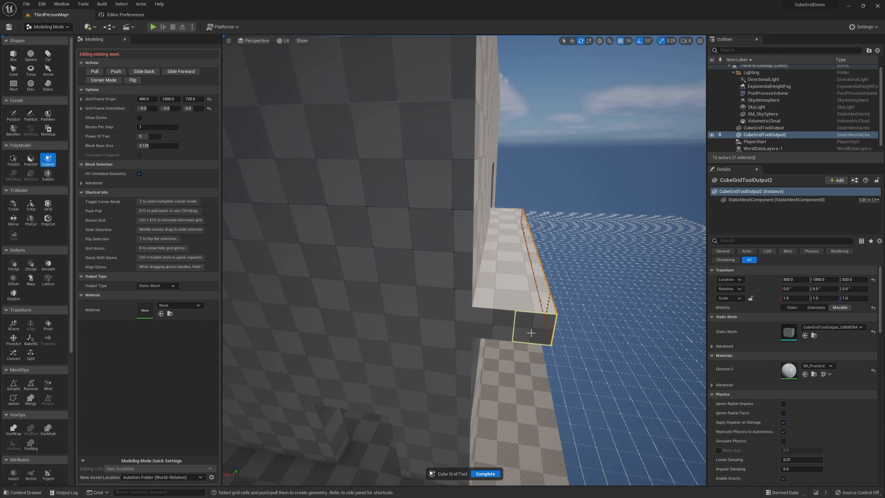
pyautogui.moveTo(352, 321); pyautogui.dragTo(350, 312)
pyautogui.moveTo(328, 308); pyautogui.dragTo(268, 319, button='right')
pyautogui.moveTo(339, 276)
pyautogui.mouseDown(button='right')
pyautogui.moveTo(318, 276)
pyautogui.moveTo(339, 277)
pyautogui.mouseUp(button='right')
pyautogui.moveTo(463, 278); pyautogui.dragTo(444, 237, button='right')
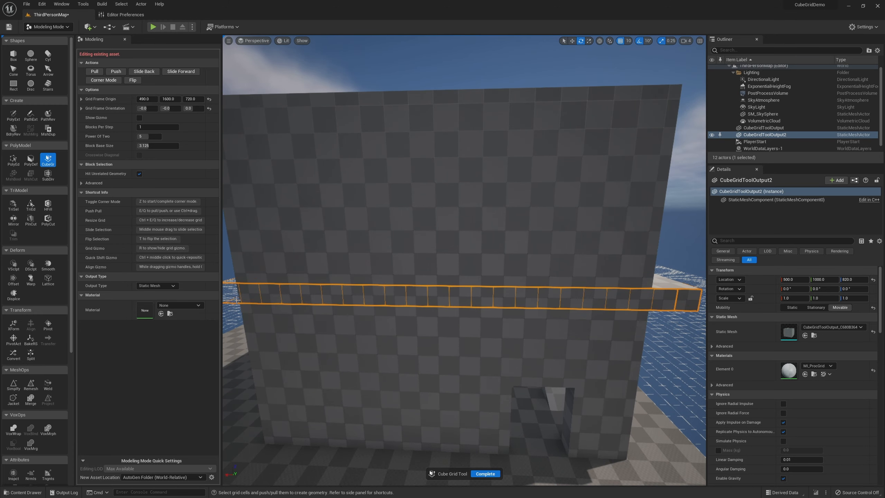
pyautogui.press('e')
pyautogui.press('e')
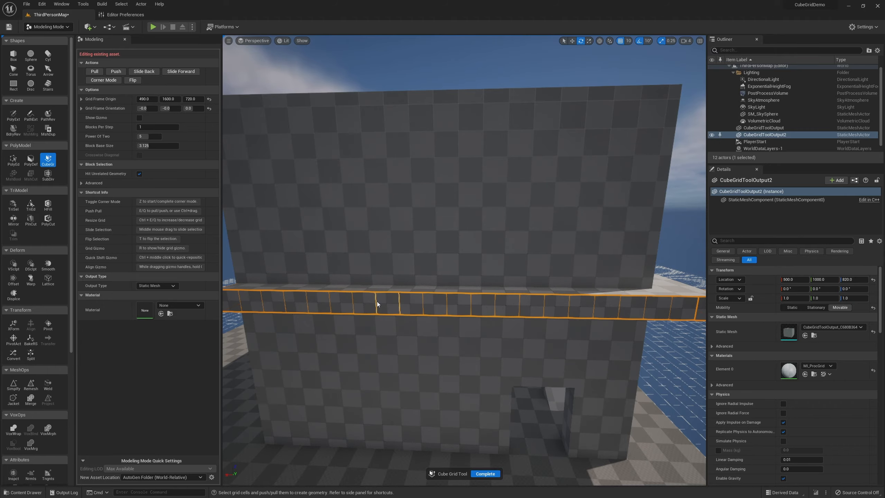
# Fill the outside wall above the new ledge out into a solid block and select the strip along its top.
pyautogui.moveTo(424, 277); pyautogui.dragTo(449, 277, button='right')
pyautogui.press('w')
pyautogui.moveTo(399, 271); pyautogui.dragTo(592, 270, button='right')
pyautogui.press('s')
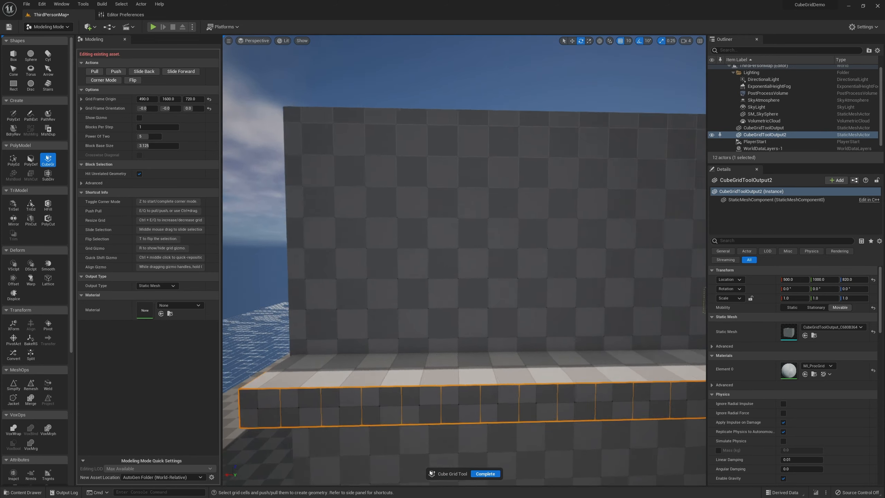
pyautogui.moveTo(464, 260); pyautogui.dragTo(484, 256, button='right')
pyautogui.press('a')
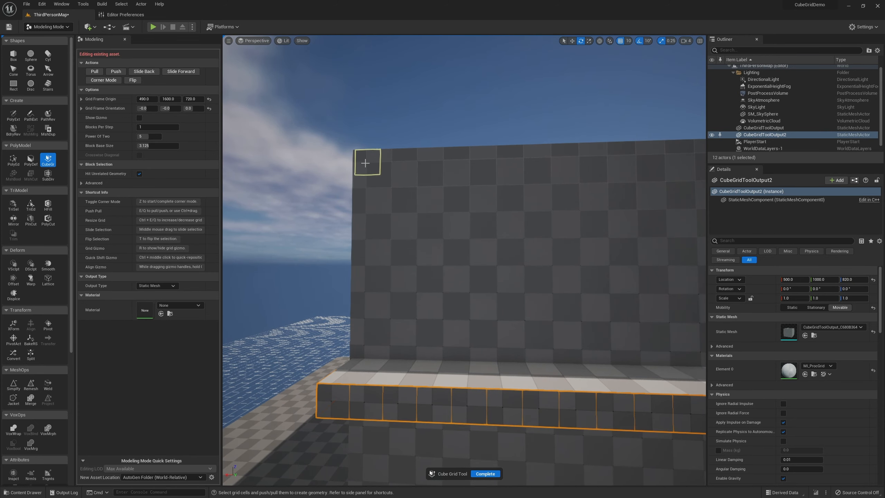
pyautogui.moveTo(372, 222); pyautogui.dragTo(404, 254, button='right')
pyautogui.press('s')
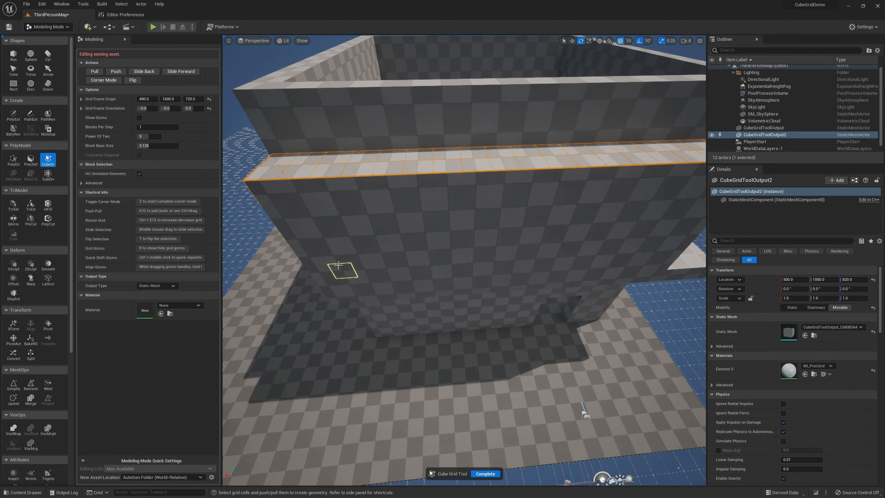
pyautogui.moveTo(368, 232); pyautogui.dragTo(404, 206, button='right')
pyautogui.press('d')
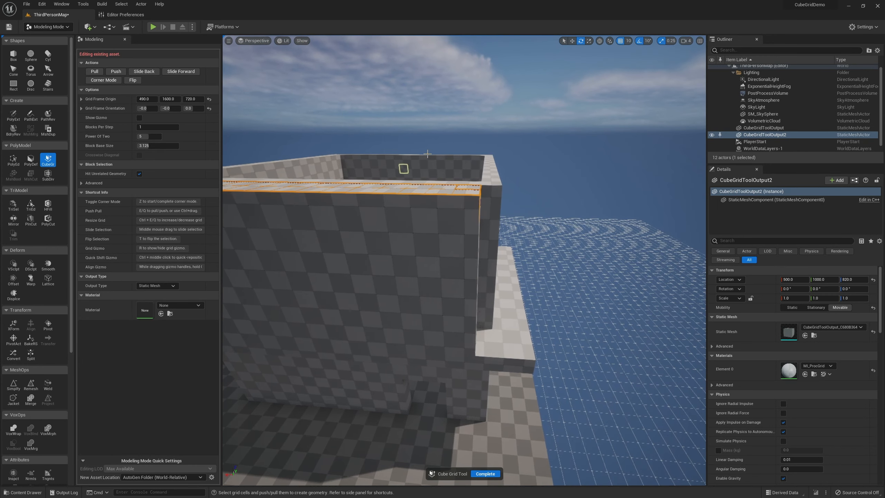
# Lower the two corners of the strip nearest the window ledge in corner mode to form an outside ramp, and complete the edit.
pyautogui.press('z')
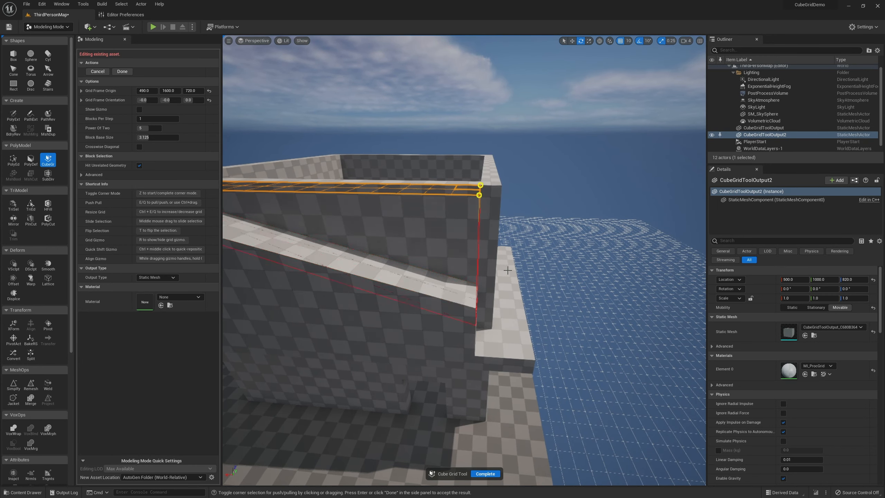
pyautogui.moveTo(498, 312); pyautogui.dragTo(484, 482, button='right')
pyautogui.press('e')
pyautogui.press('w')
pyautogui.press('s')
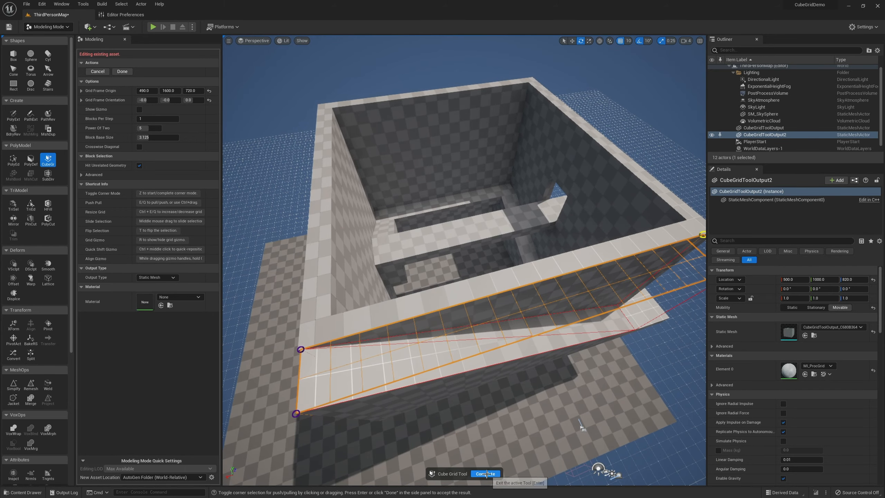
pyautogui.click(487, 473)
# Start a playtest and run the character through the doorway and up the interior ramp onto the inner ledge.
pyautogui.press('d')
pyautogui.moveTo(486, 436); pyautogui.dragTo(501, 394, button='right')
pyautogui.press('w')
pyautogui.press('e')
pyautogui.press('a')
pyautogui.press('s')
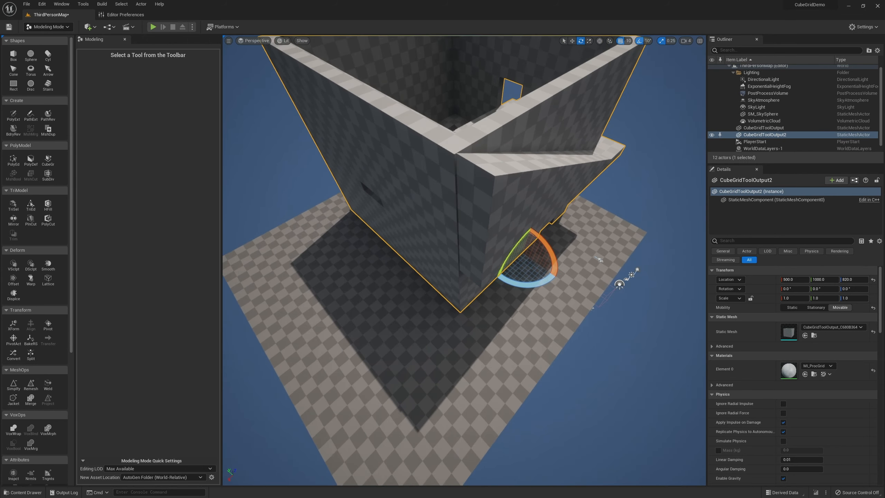
pyautogui.click(153, 26)
pyautogui.press('w')
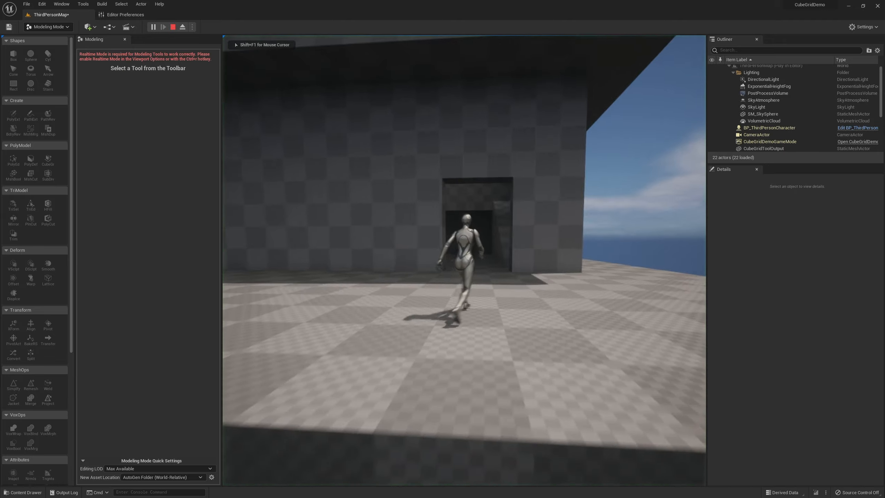
pyautogui.press('w')
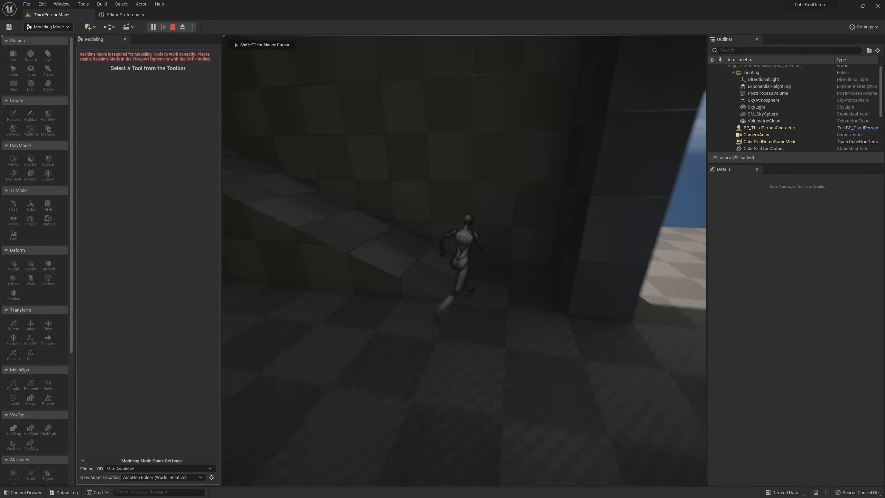
pyautogui.press('w')
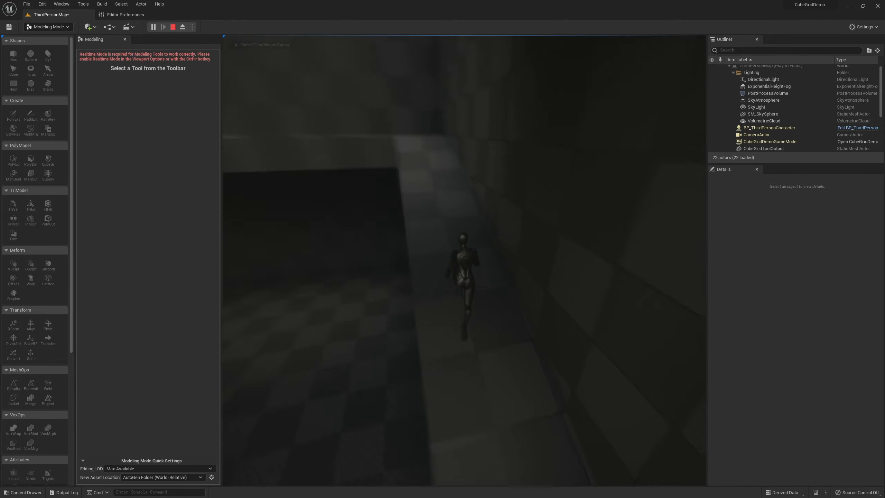
pyautogui.press('w')
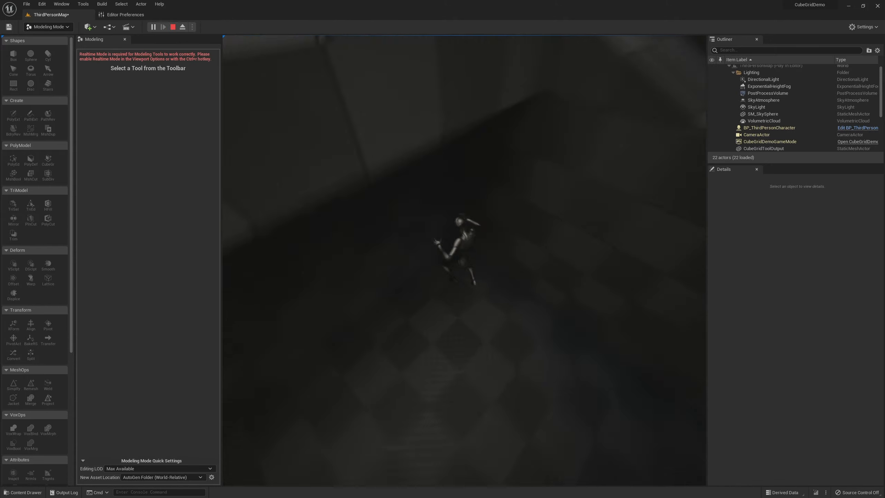
pyautogui.press('w')
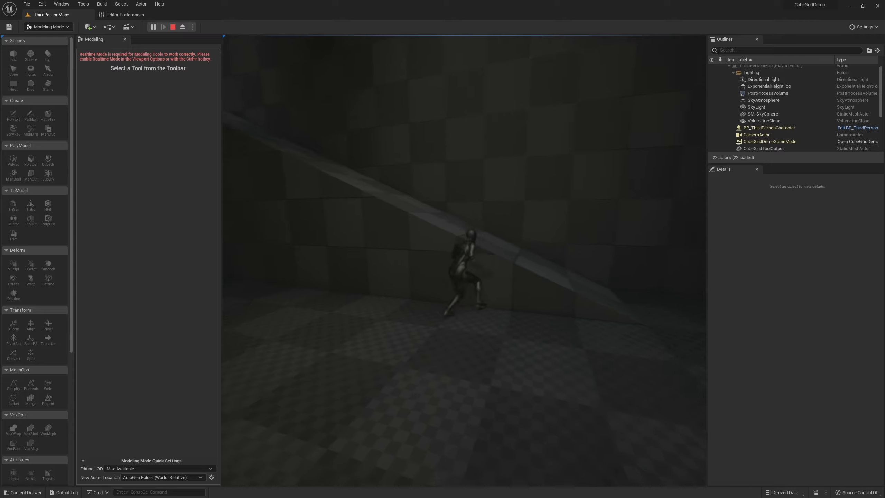
pyautogui.press('w')
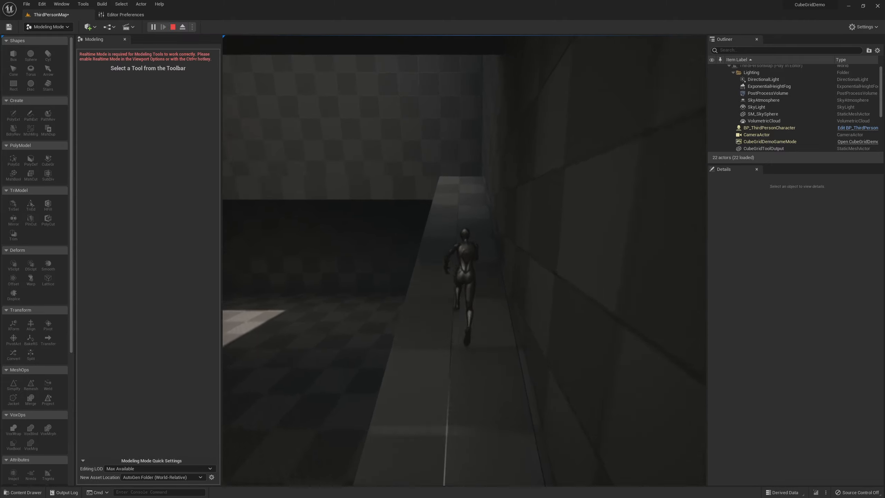
pyautogui.press('w')
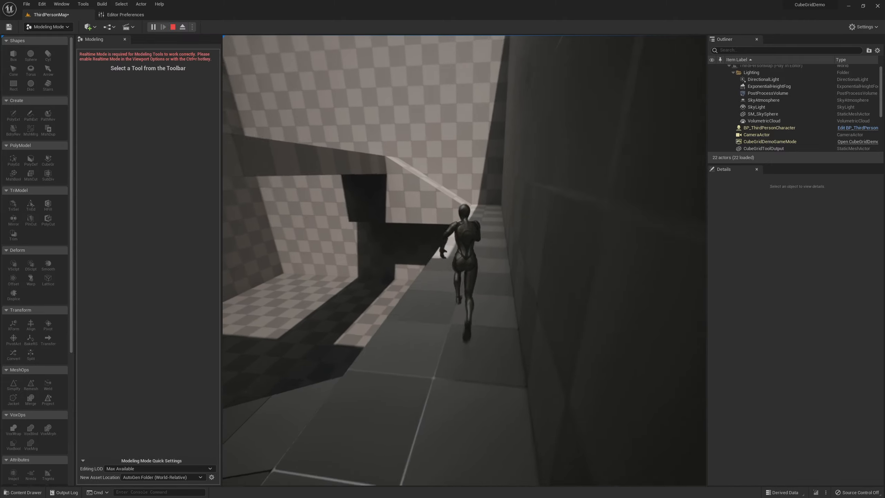
# Run the character over the bridge, out through the window, along the outside ledge and up the ramp to the wall top, and end the playtest.
pyautogui.press('w')
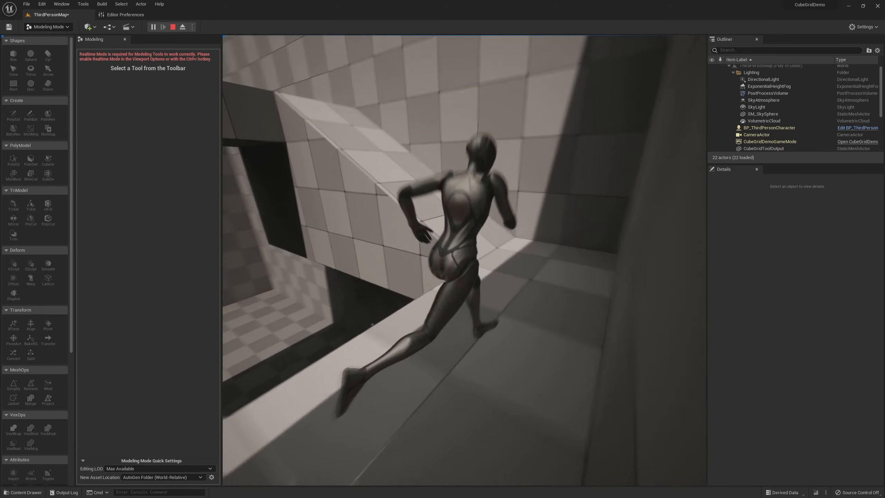
pyautogui.press('w')
pyautogui.press('w')
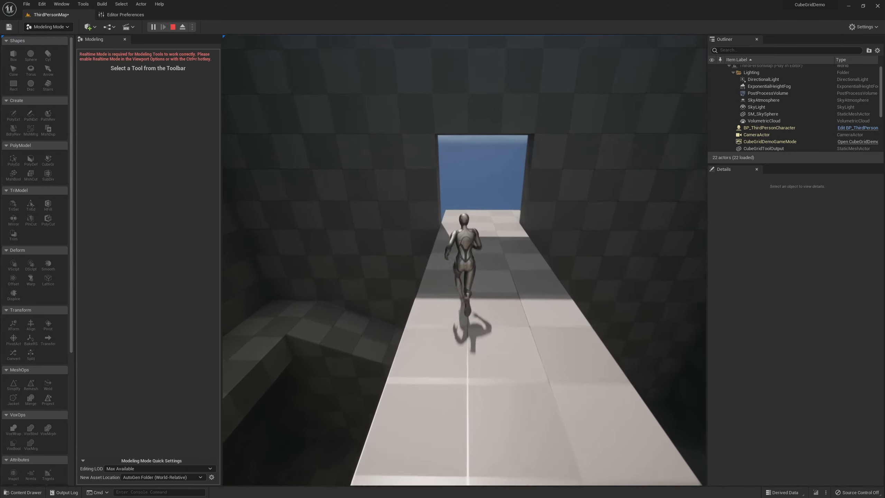
pyautogui.press('w')
pyautogui.press('w')
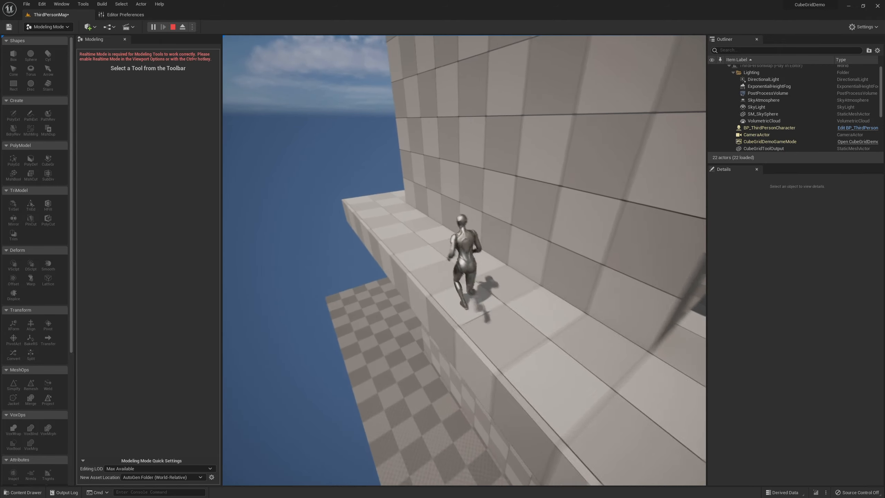
pyautogui.press('w')
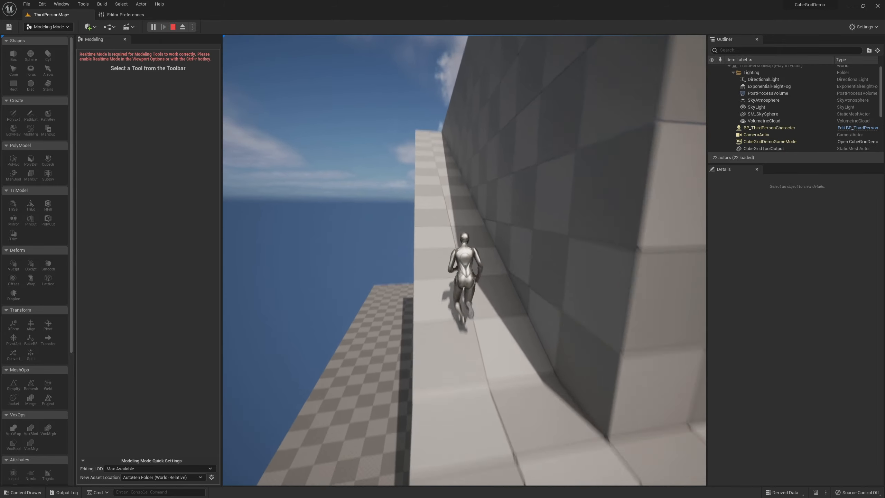
pyautogui.press('w')
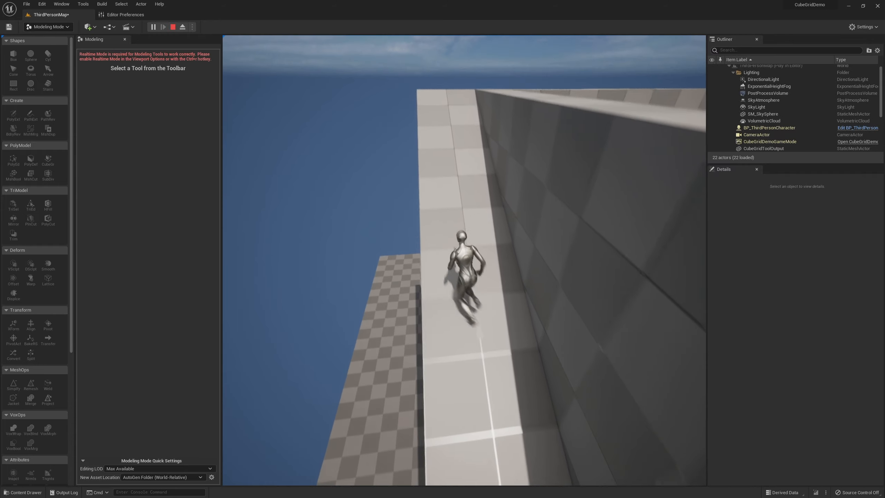
pyautogui.press('w')
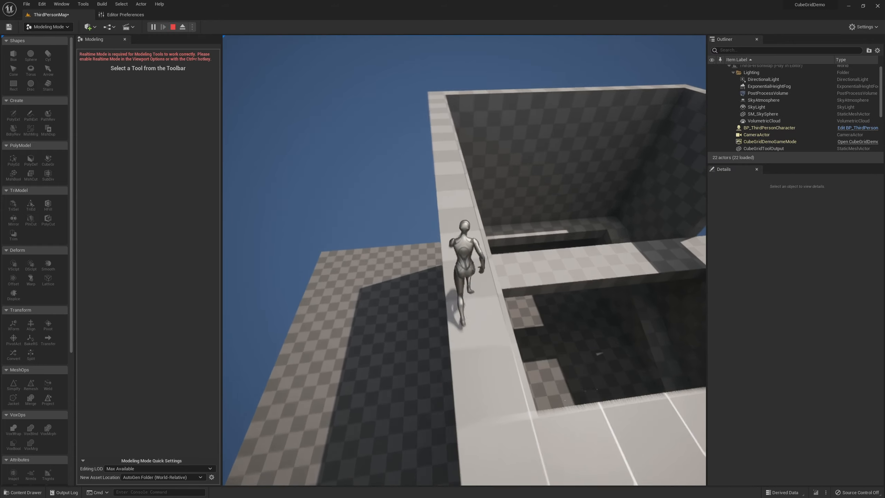
pyautogui.press('w')
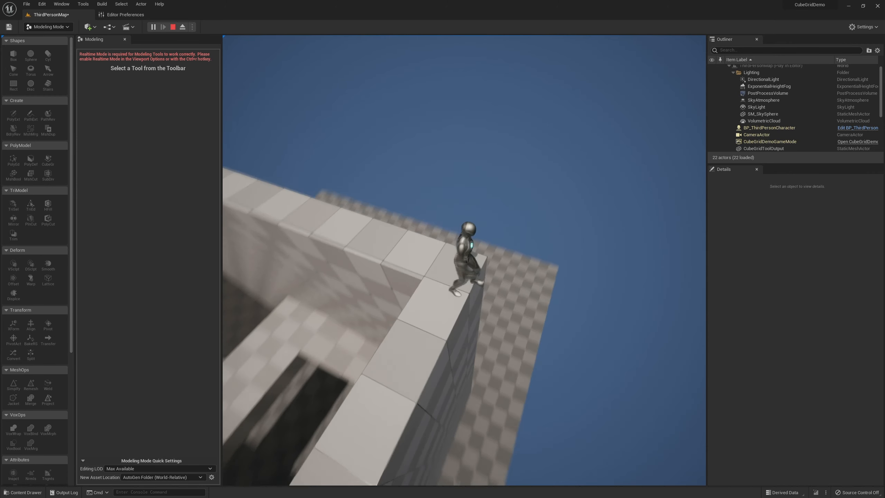
pyautogui.press('Escape')
# Place the CubeGridToolOutput_DD7991CF railed bridge mesh from the _GENERATED/PC folder on the floor beside the building.
pyautogui.moveTo(614, 339); pyautogui.dragTo(536, 339, button='right')
pyautogui.click(614, 340)
pyautogui.moveTo(614, 340); pyautogui.dragTo(614, 321, button='right')
pyautogui.moveTo(557, 350)
pyautogui.mouseDown(button='right')
pyautogui.moveTo(550, 359)
pyautogui.moveTo(573, 359)
pyautogui.moveTo(558, 350)
pyautogui.mouseUp(button='right')
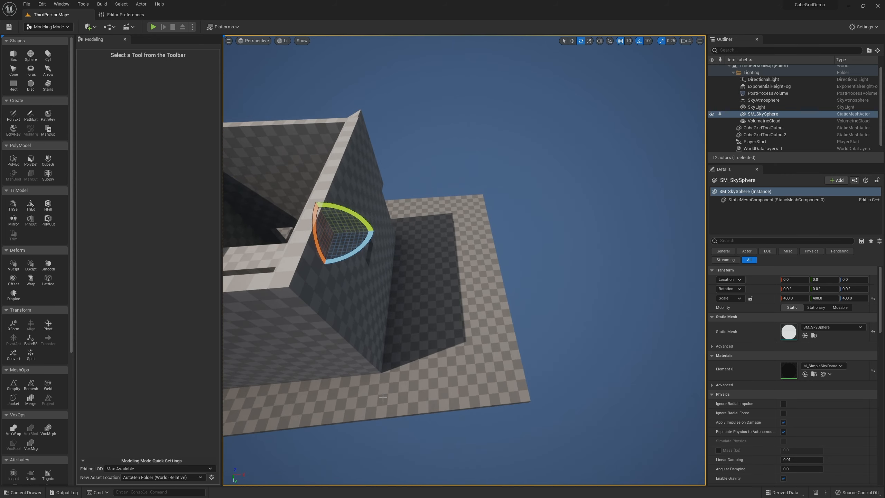
pyautogui.moveTo(382, 397); pyautogui.dragTo(552, 392, button='right')
pyautogui.hotkey('ctrl', 'space')
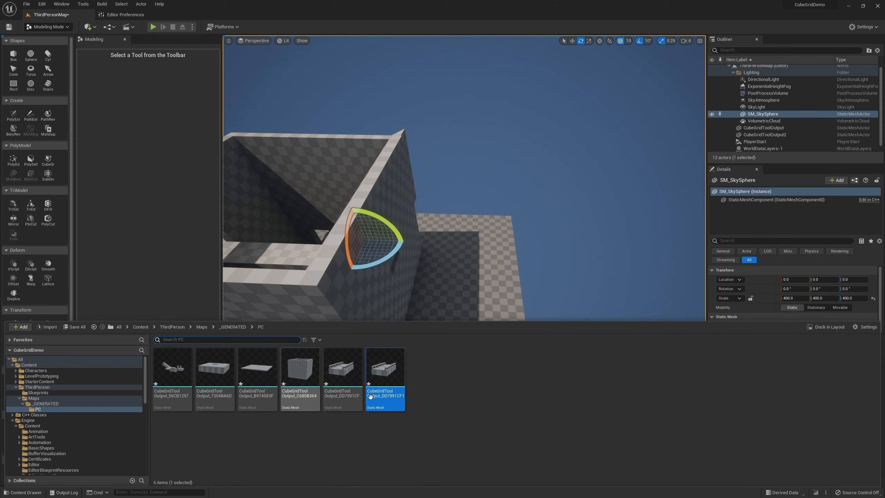
pyautogui.moveTo(344, 366); pyautogui.dragTo(474, 280)
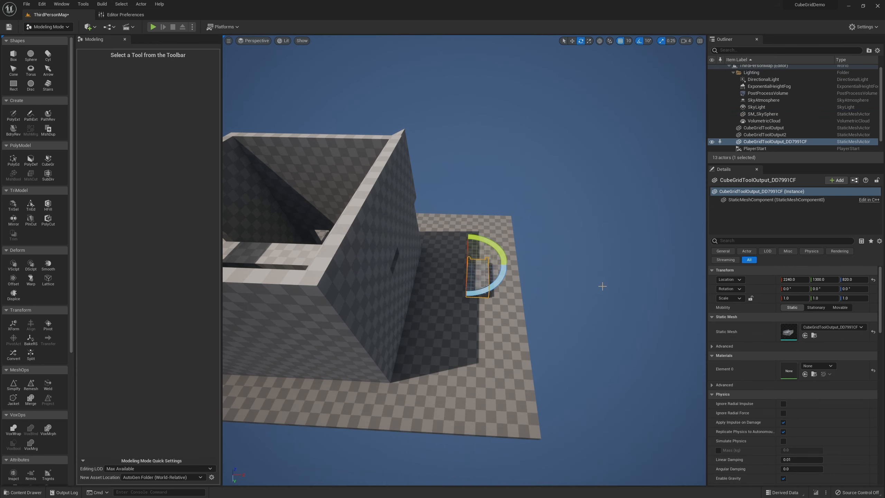
# Raise the bridge mesh to Z 2600, shift it to Y 1830, and assign it the MI_ProcGrid material.
pyautogui.moveTo(603, 286); pyautogui.dragTo(585, 317, button='right')
pyautogui.press('w')
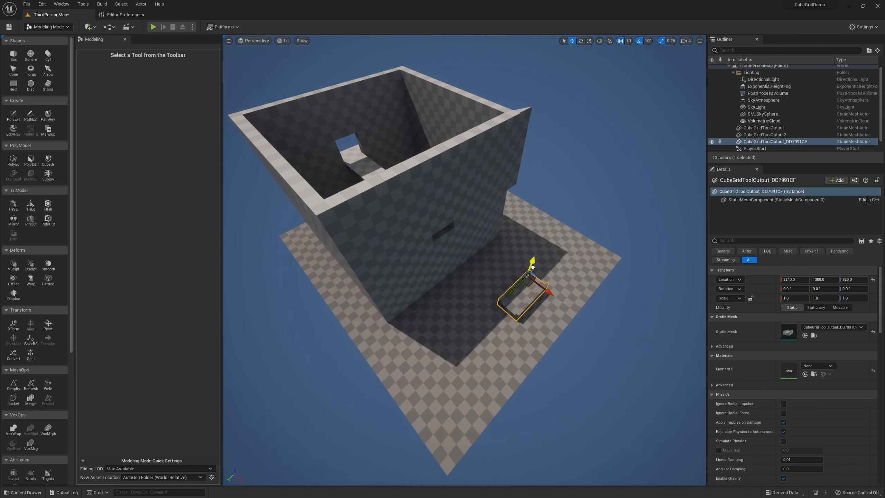
pyautogui.moveTo(533, 267); pyautogui.dragTo(583, 128)
pyautogui.moveTo(582, 128); pyautogui.dragTo(502, 101, button='right')
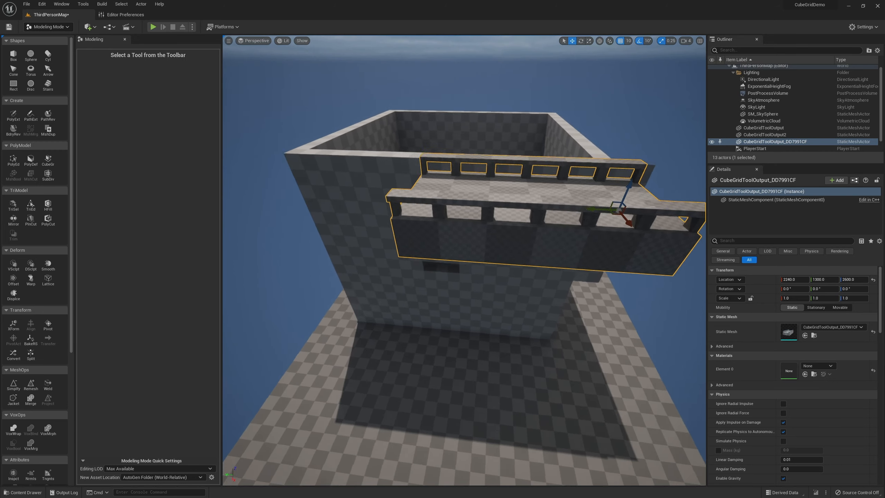
pyautogui.moveTo(543, 216); pyautogui.dragTo(563, 218, button='right')
pyautogui.moveTo(574, 207); pyautogui.dragTo(427, 201)
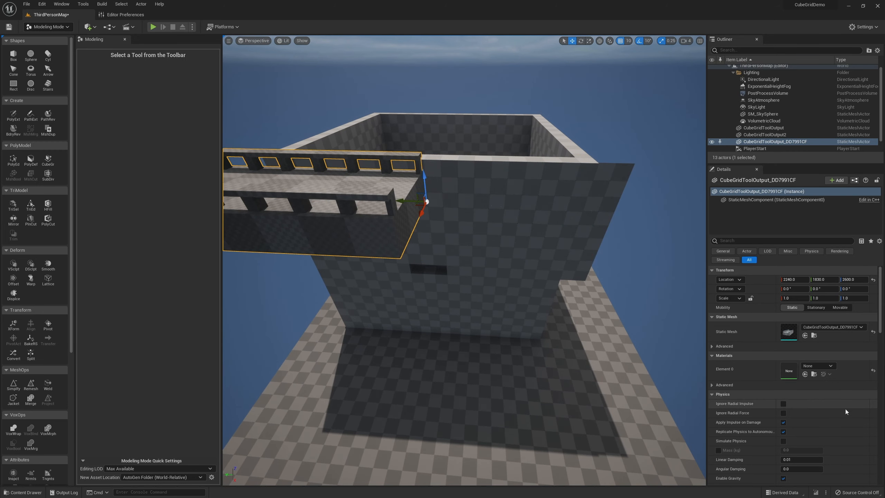
pyautogui.click(811, 366)
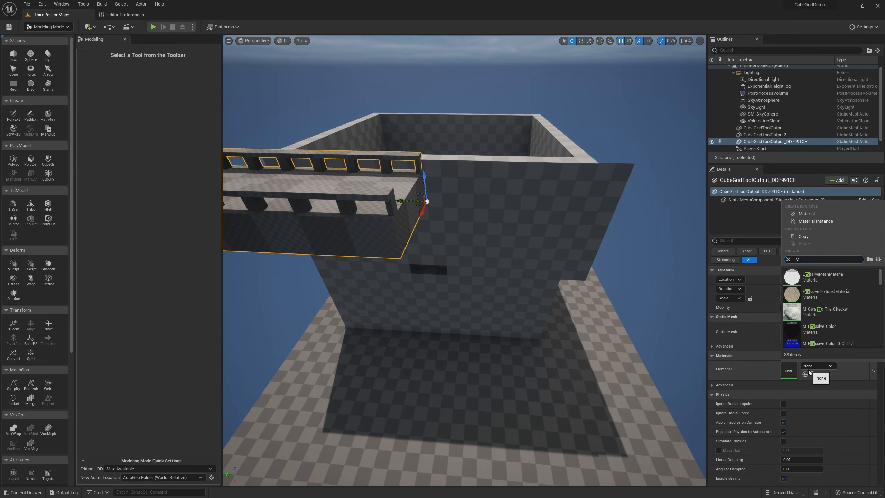
pyautogui.click(813, 277)
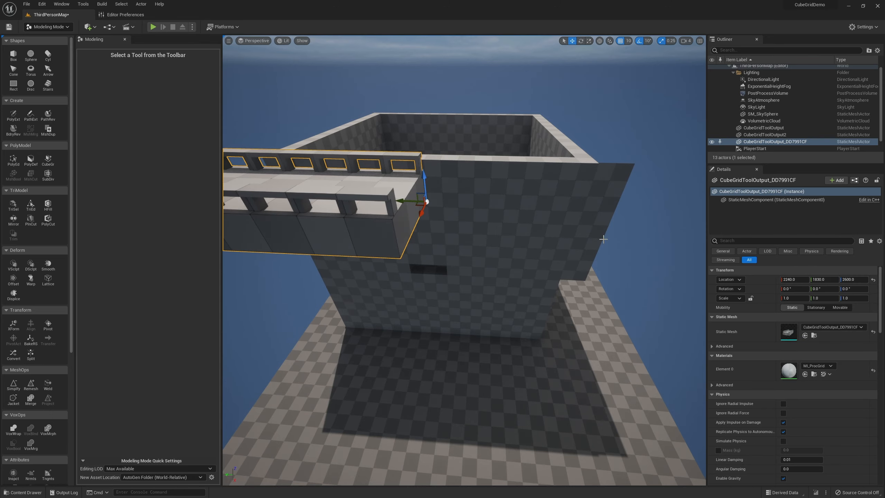
# Rotate the bridge mesh -90° about Z and fit it against the wall-top corner at Y 3000, Z 2420, extending outward.
pyautogui.moveTo(602, 241); pyautogui.dragTo(491, 271, button='right')
pyautogui.press('e')
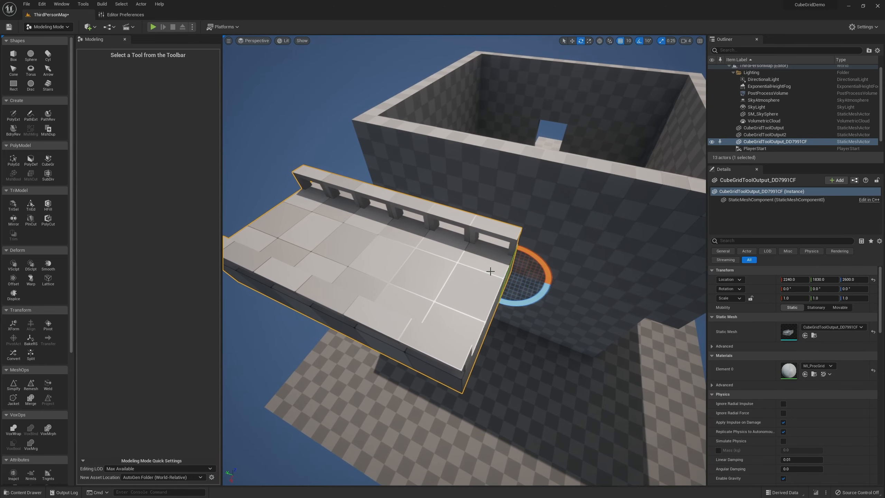
pyautogui.moveTo(524, 297); pyautogui.dragTo(552, 286)
pyautogui.moveTo(493, 268); pyautogui.dragTo(261, 189)
pyautogui.moveTo(262, 189); pyautogui.dragTo(227, 153, button='right')
pyautogui.moveTo(463, 167); pyautogui.dragTo(392, 211, button='right')
pyautogui.moveTo(574, 248); pyautogui.dragTo(240, 232)
pyautogui.moveTo(240, 232); pyautogui.dragTo(443, 251, button='right')
pyautogui.moveTo(553, 276); pyautogui.dragTo(472, 364)
pyautogui.moveTo(472, 364); pyautogui.dragTo(507, 375, button='right')
pyautogui.moveTo(452, 390)
pyautogui.mouseDown()
pyautogui.moveTo(450, 364)
pyautogui.moveTo(452, 374)
pyautogui.mouseUp()
pyautogui.moveTo(452, 373); pyautogui.dragTo(529, 366, button='right')
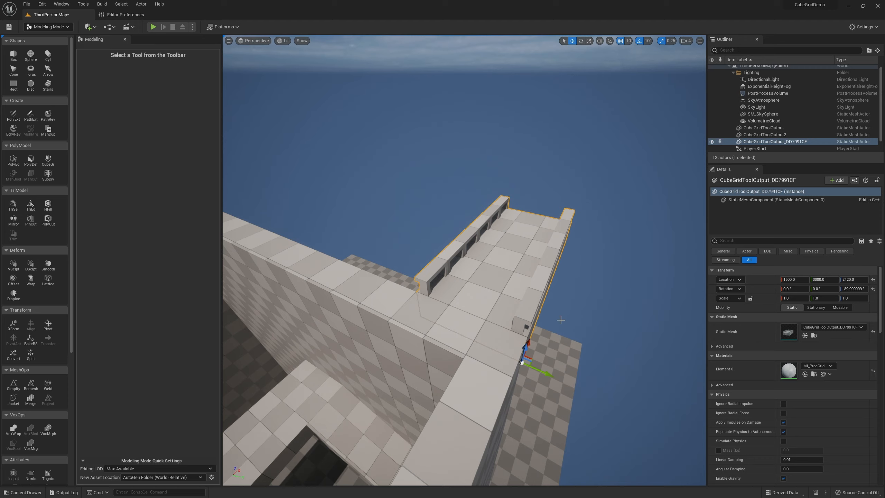
# Duplicate the bridge segment twice outward along X, placing the copies end to end at X 2090 and 2700.
pyautogui.moveTo(561, 320); pyautogui.dragTo(502, 321, button='right')
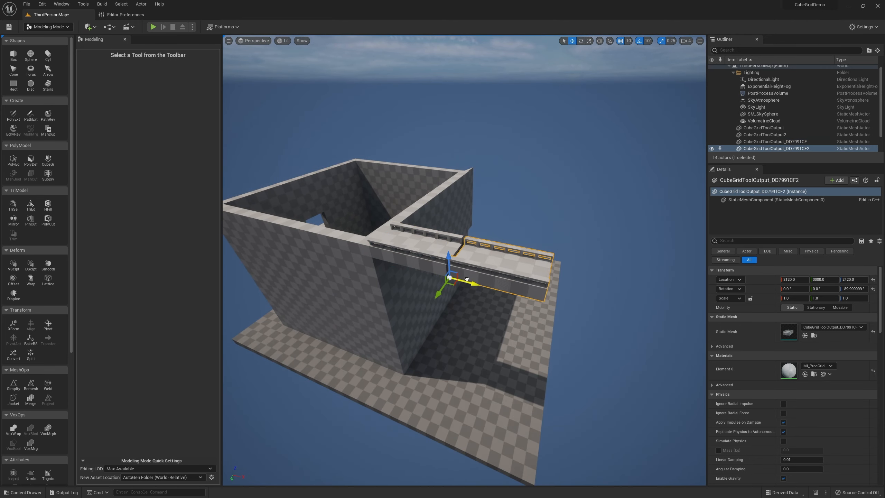
pyautogui.moveTo(467, 282); pyautogui.dragTo(507, 329, button='right')
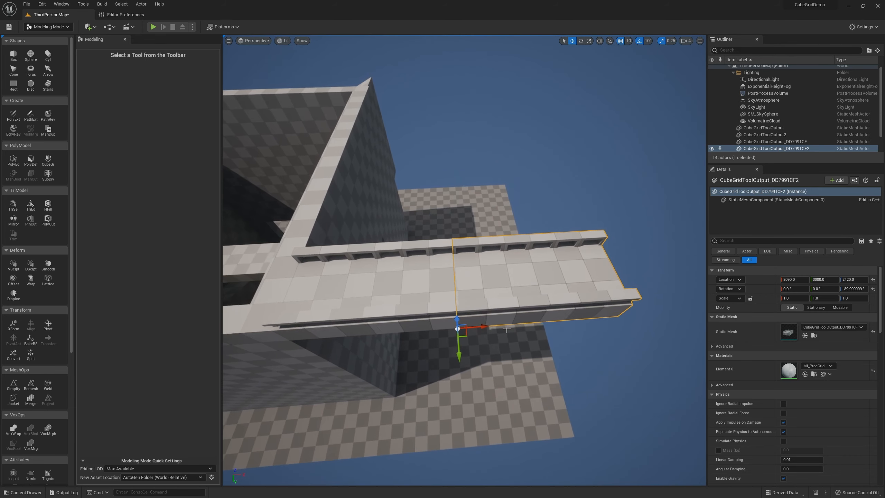
pyautogui.keyDown('alt'); pyautogui.moveTo(478, 325); pyautogui.dragTo(674, 307); pyautogui.keyUp('alt')
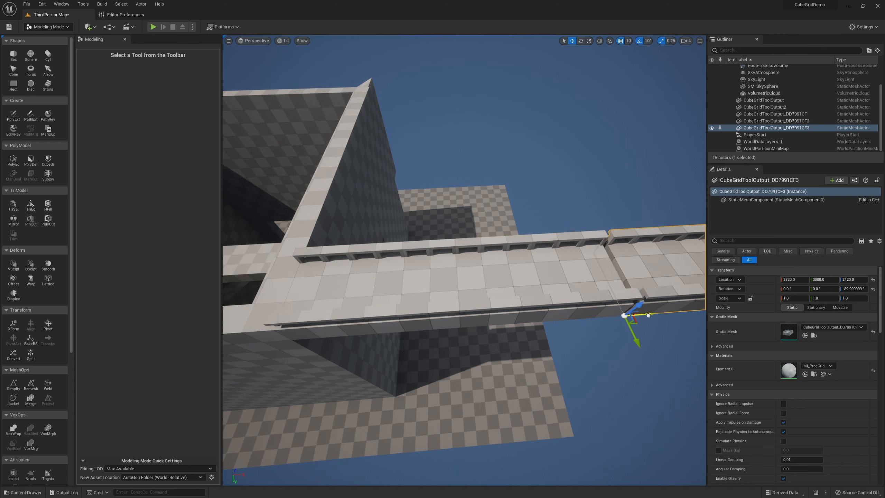
# Select all three bridge segments and duplicate them together outward along X so the copies continue from the bridge's far end.
pyautogui.moveTo(643, 316)
pyautogui.mouseDown(button='right')
pyautogui.moveTo(675, 316)
pyautogui.moveTo(643, 316)
pyautogui.mouseUp(button='right')
pyautogui.press('s')
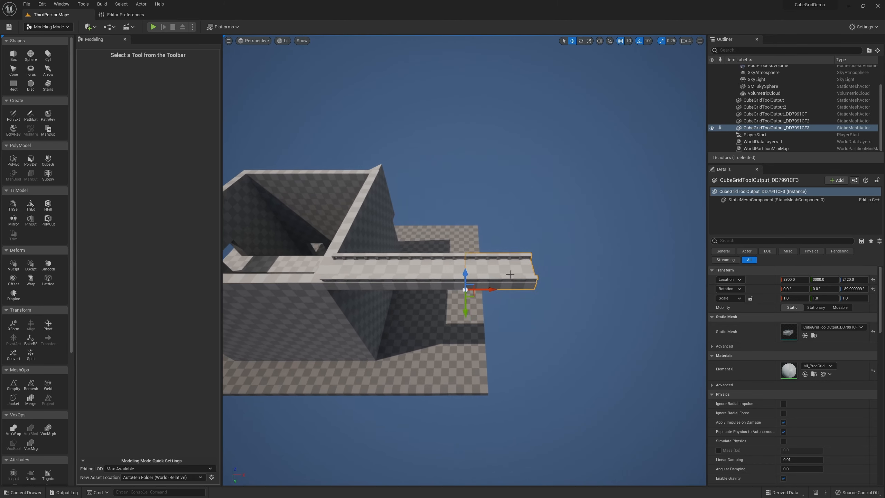
pyautogui.keyDown('ctrl'); pyautogui.click(345, 272); pyautogui.keyUp('ctrl')
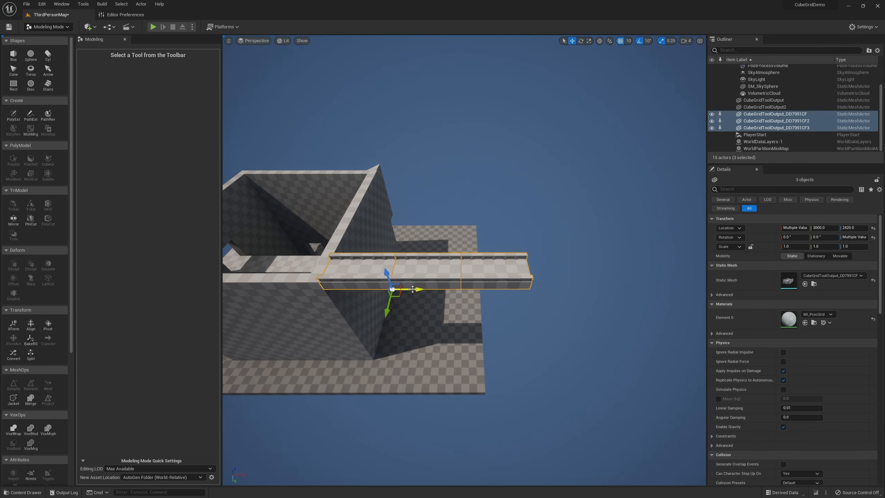
pyautogui.keyDown('alt'); pyautogui.moveTo(412, 289); pyautogui.dragTo(561, 292); pyautogui.keyUp('alt')
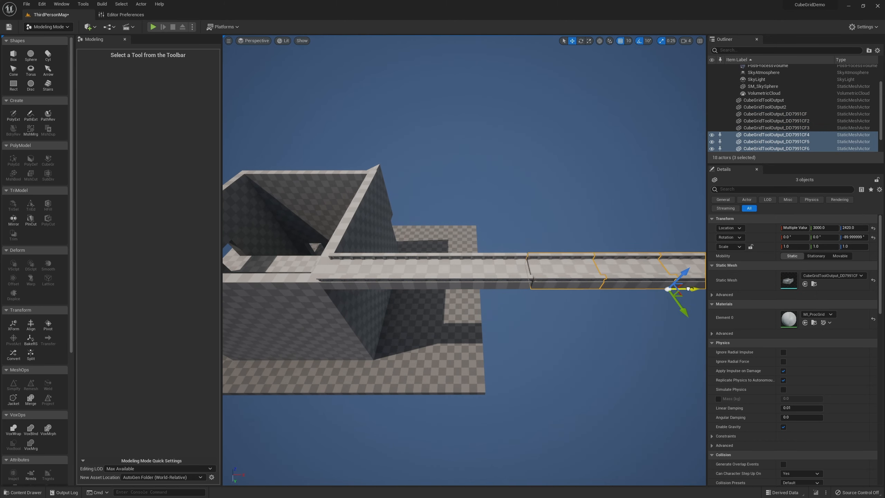
# View along the walkway from the bridge's start, set the player to spawn at the current camera location, and playtest running along the bridge.
pyautogui.moveTo(657, 301); pyautogui.dragTo(686, 283, button='right')
pyautogui.press('w')
pyautogui.press('d')
pyautogui.moveTo(521, 185); pyautogui.dragTo(626, 127, button='right')
pyautogui.press('w')
pyautogui.press('w')
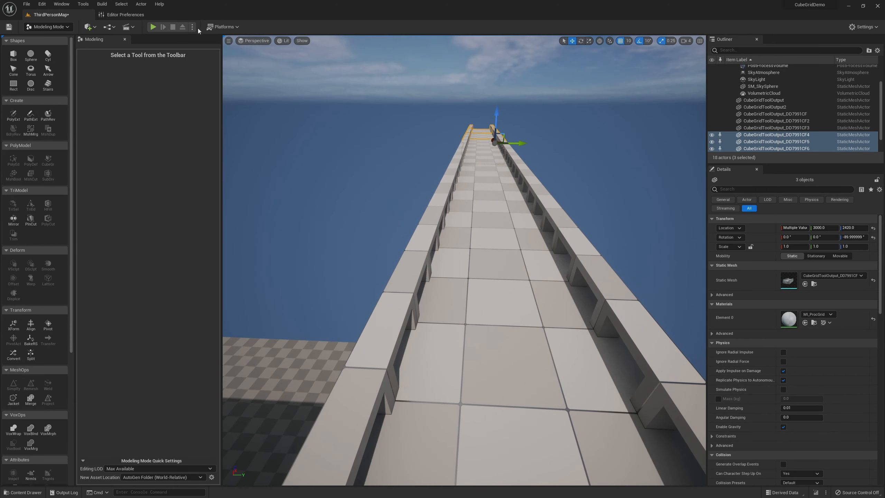
pyautogui.click(192, 28)
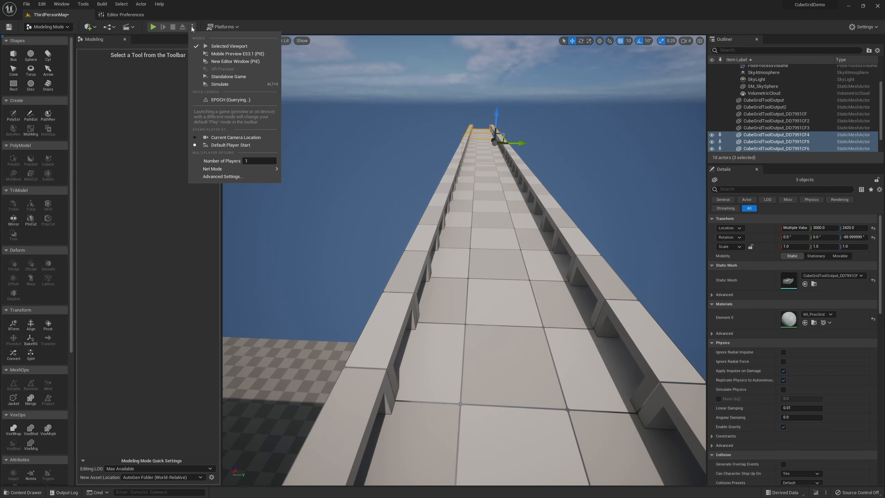
pyautogui.click(239, 144)
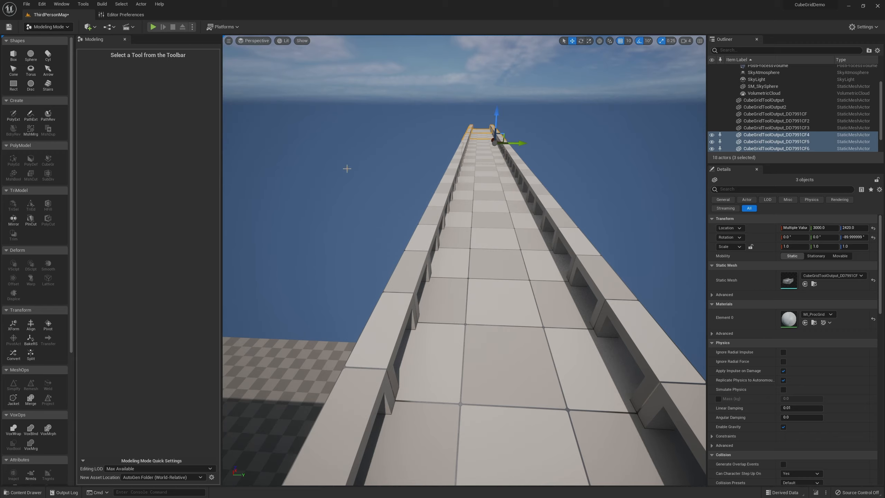
pyautogui.click(152, 27)
pyautogui.press('w')
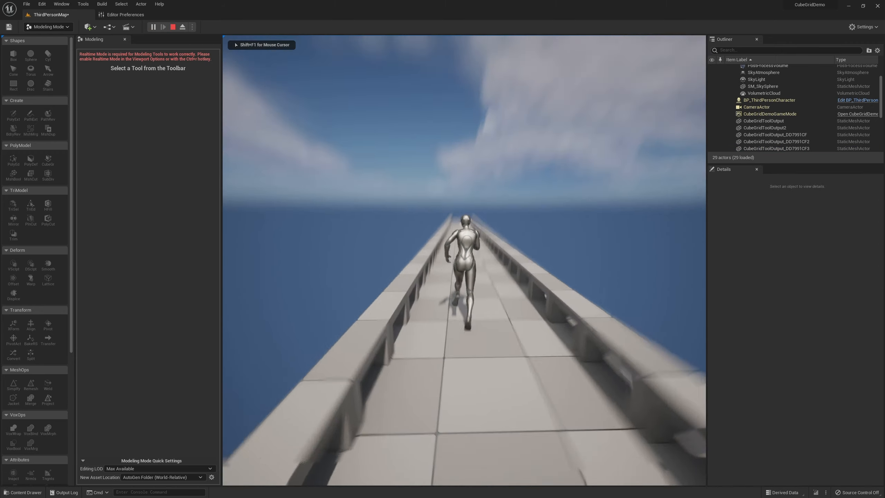